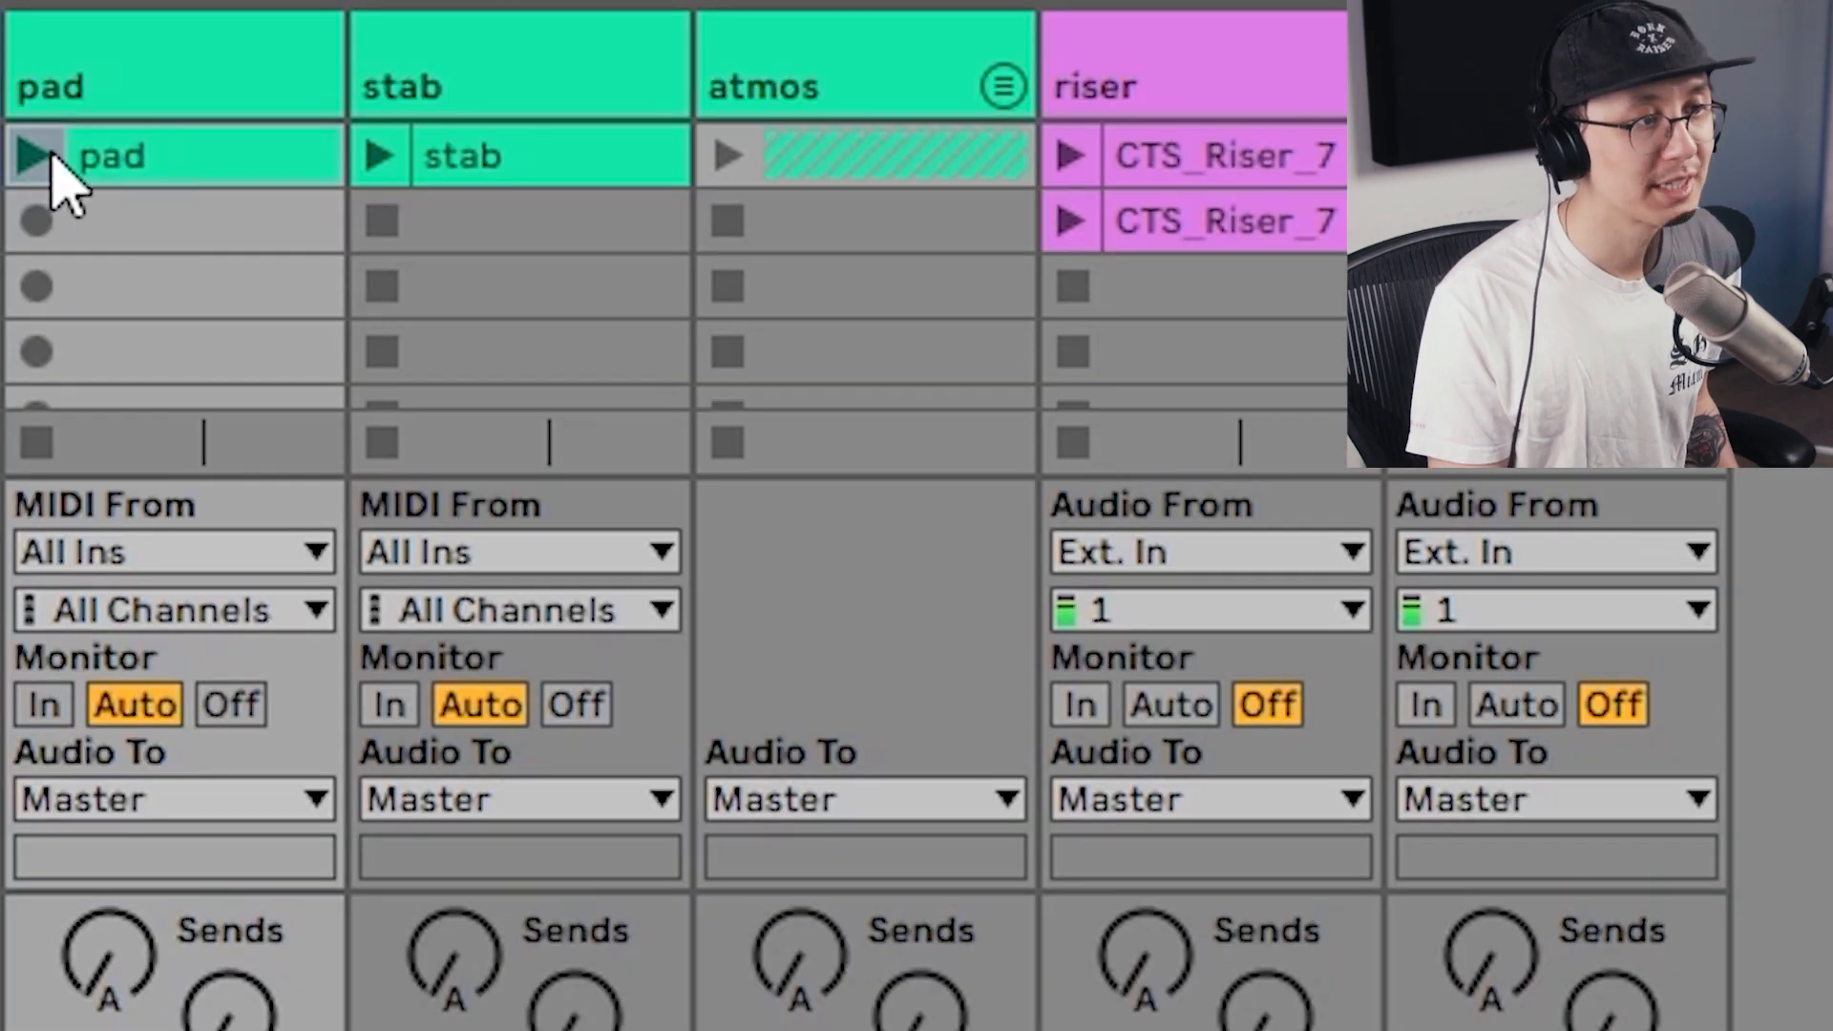
# - Audition the pad, stab, atmos, second riser and impact clips in the session view
pyautogui.click(34, 155)
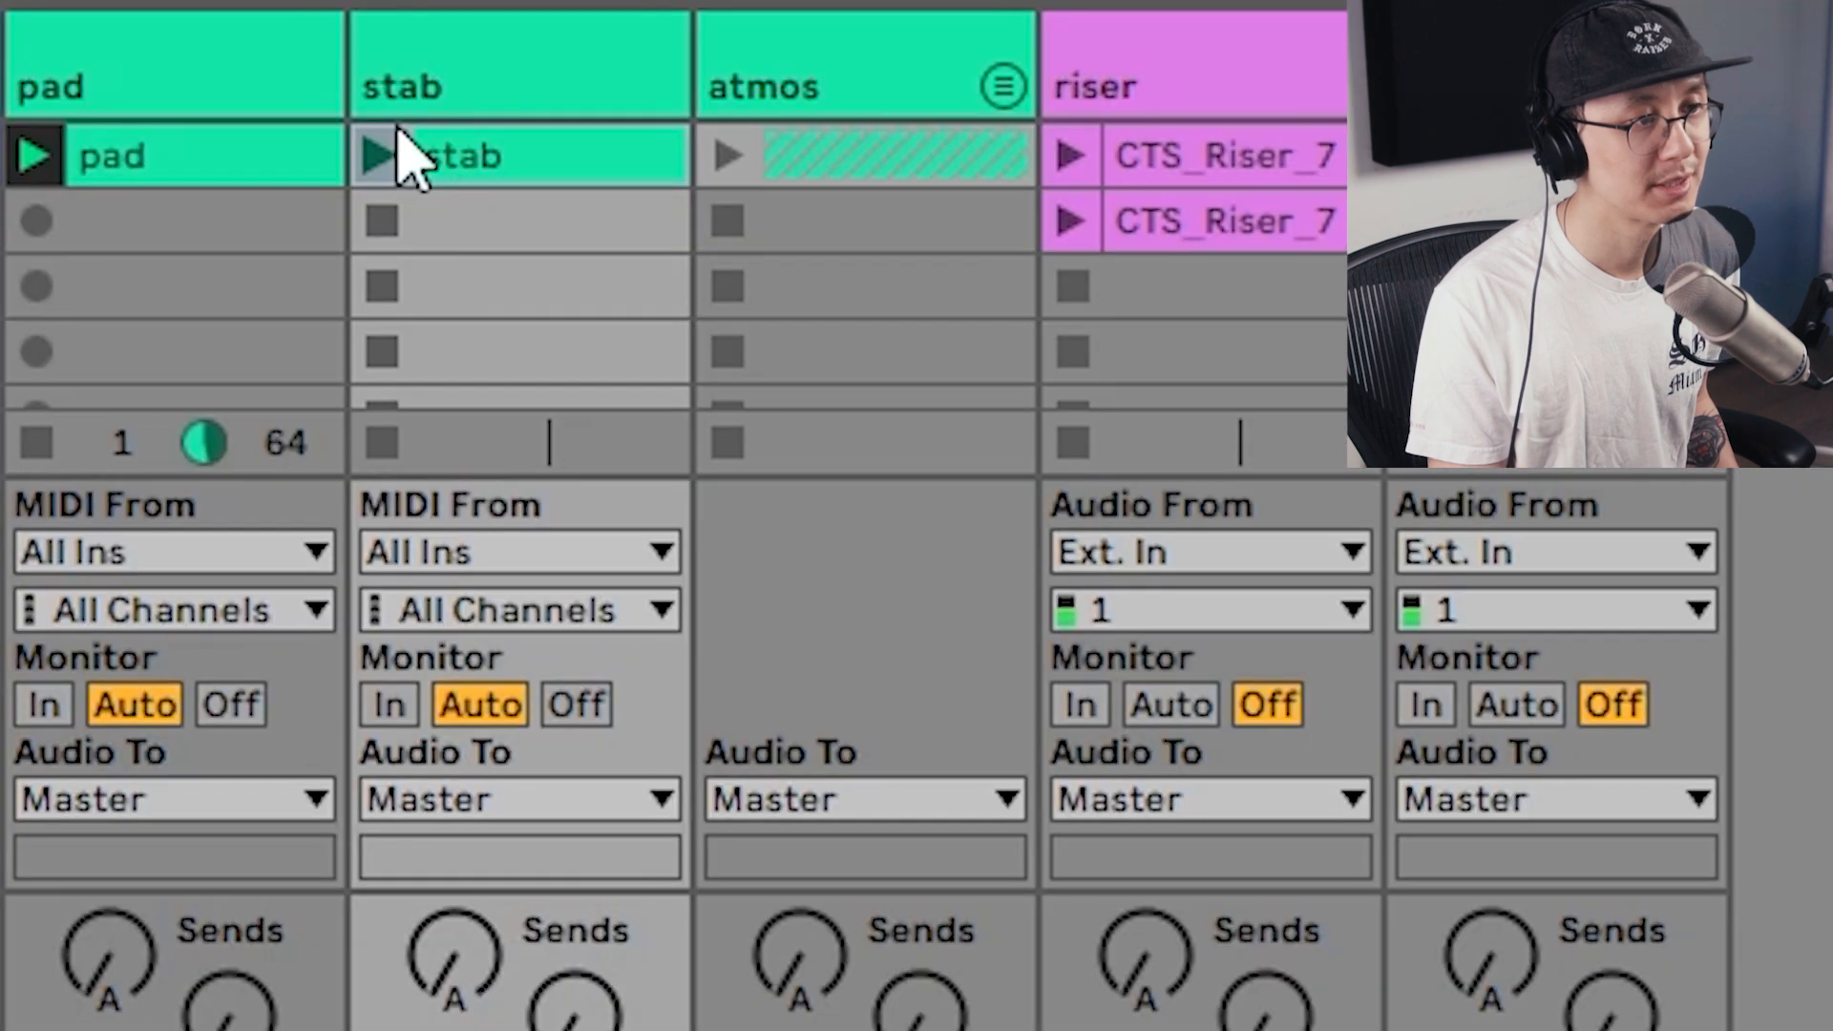
pyautogui.click(908, 3)
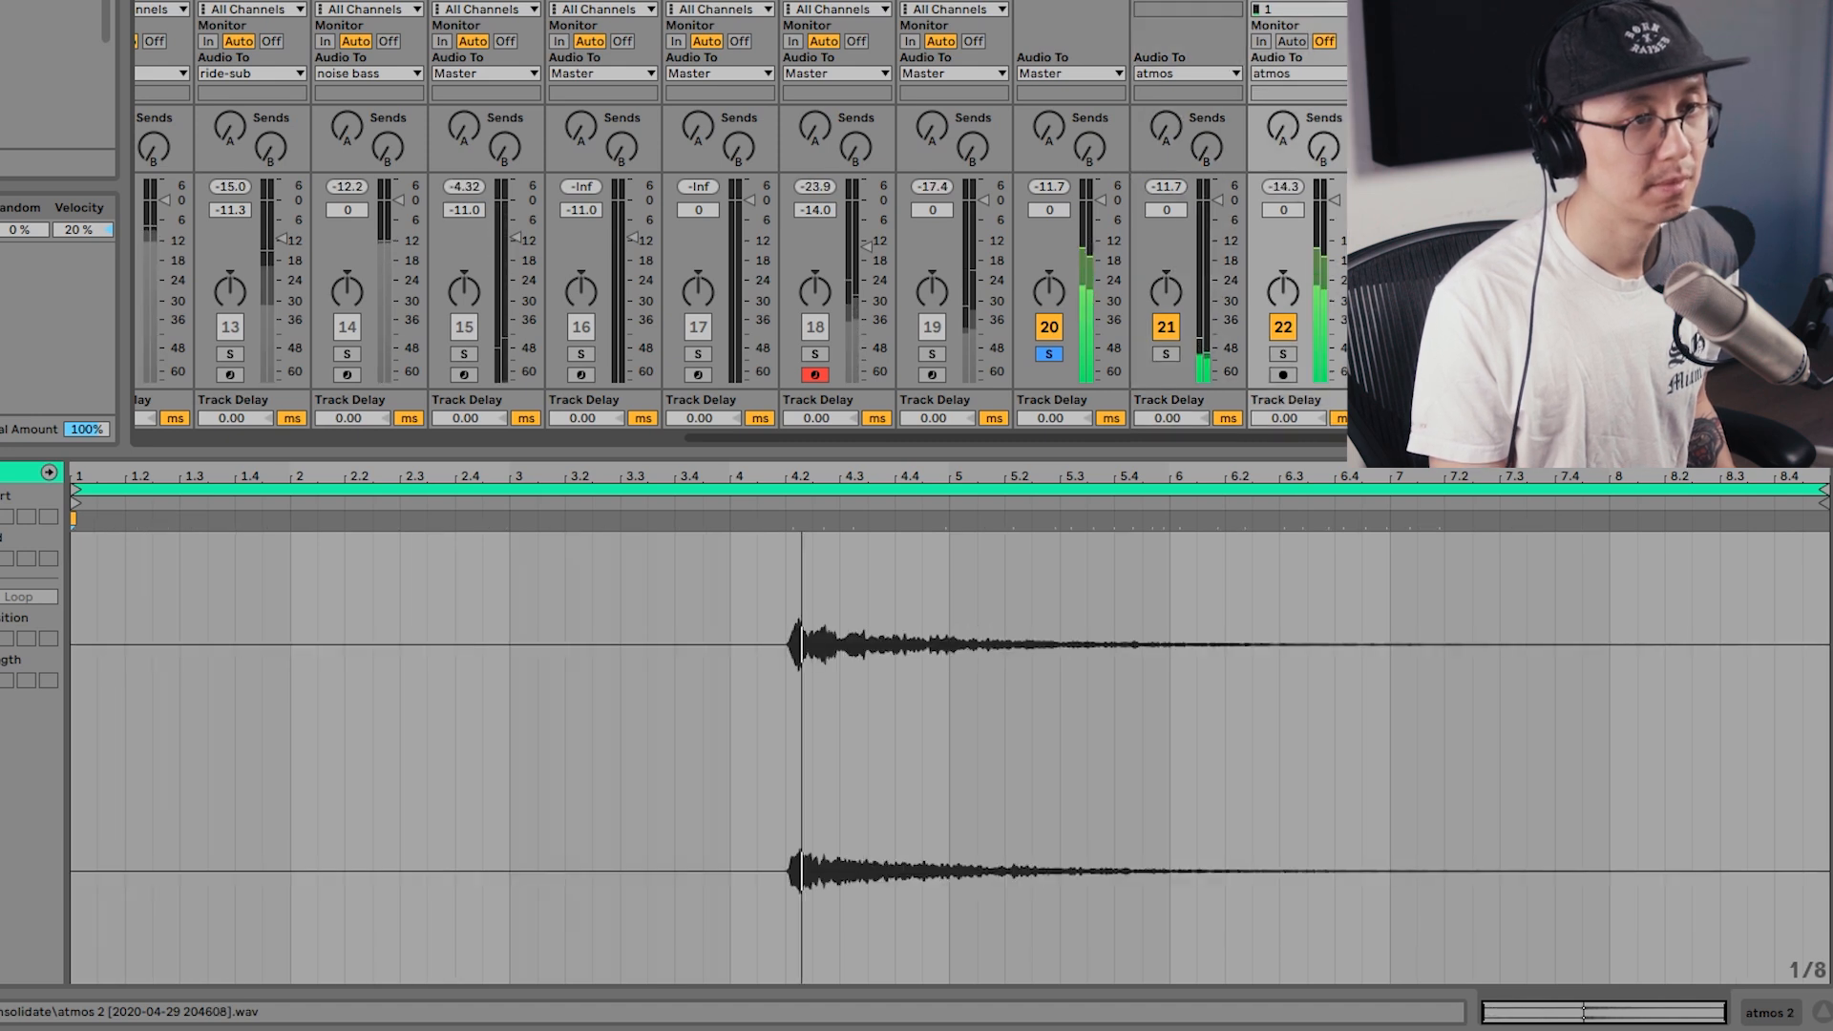
pyautogui.press('Left')
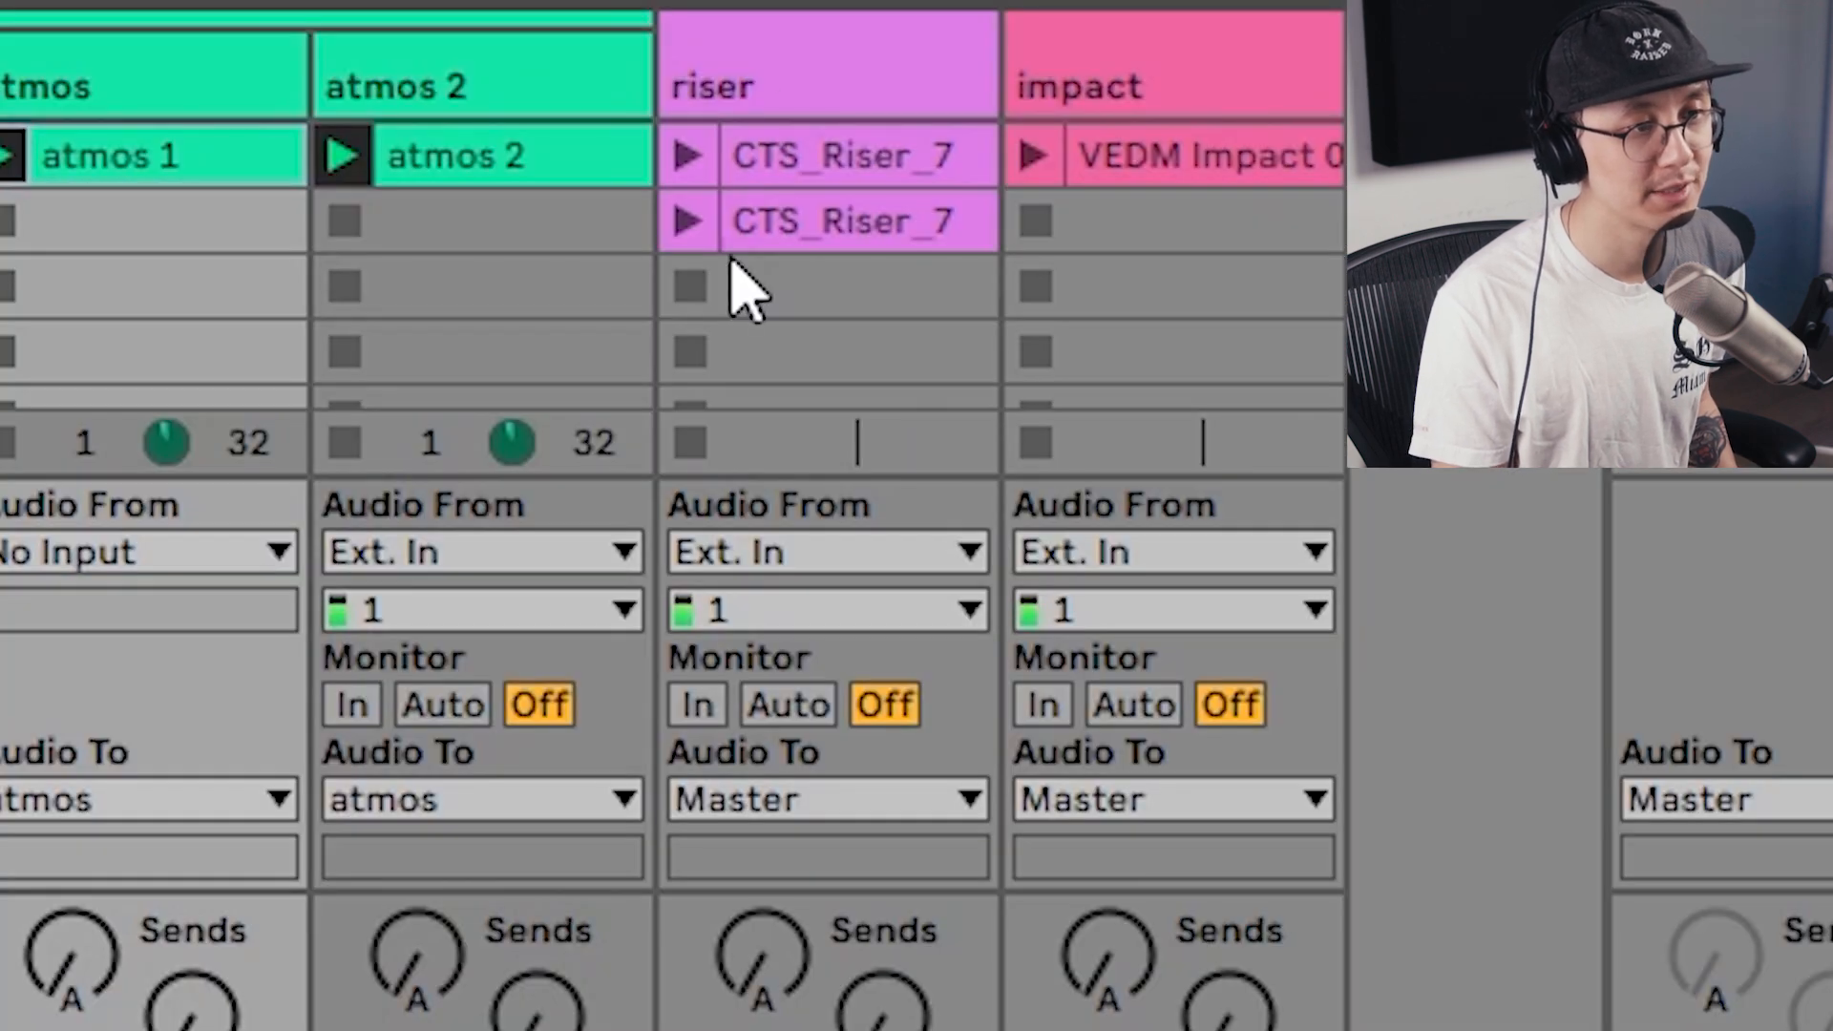
pyautogui.click(800, 221)
pyautogui.click(689, 224)
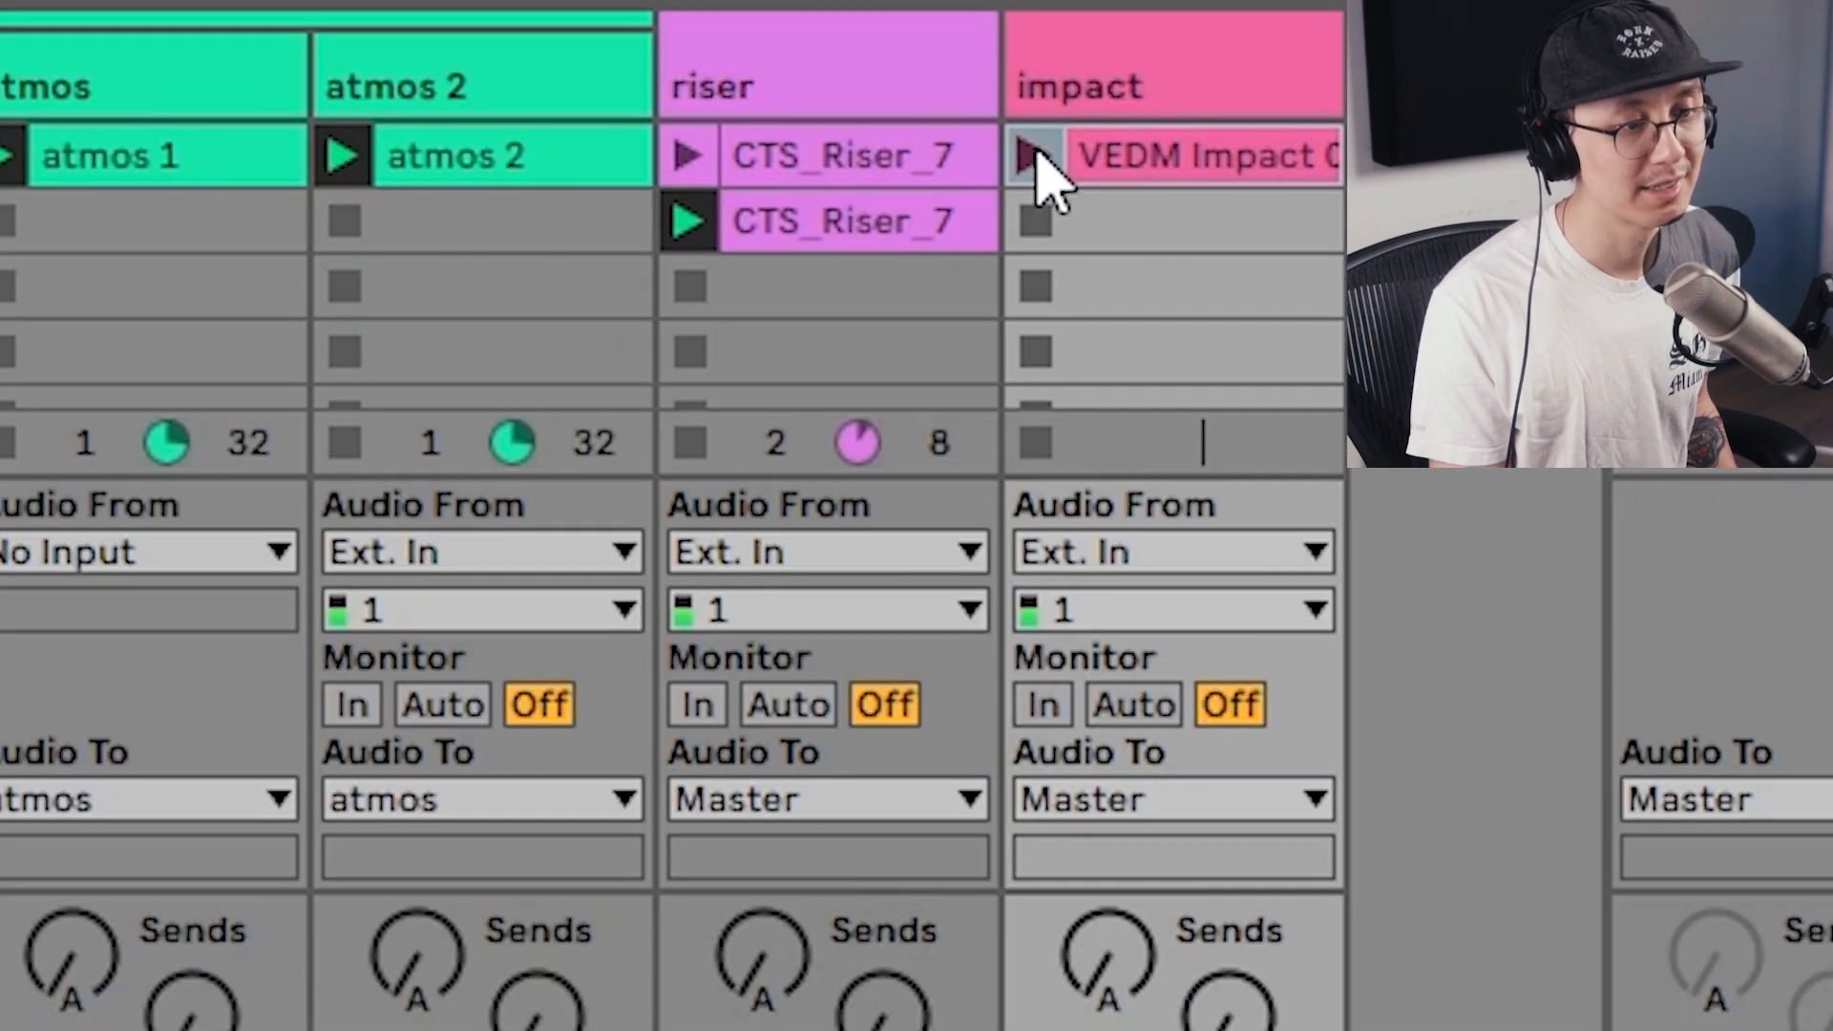
pyautogui.click(1030, 156)
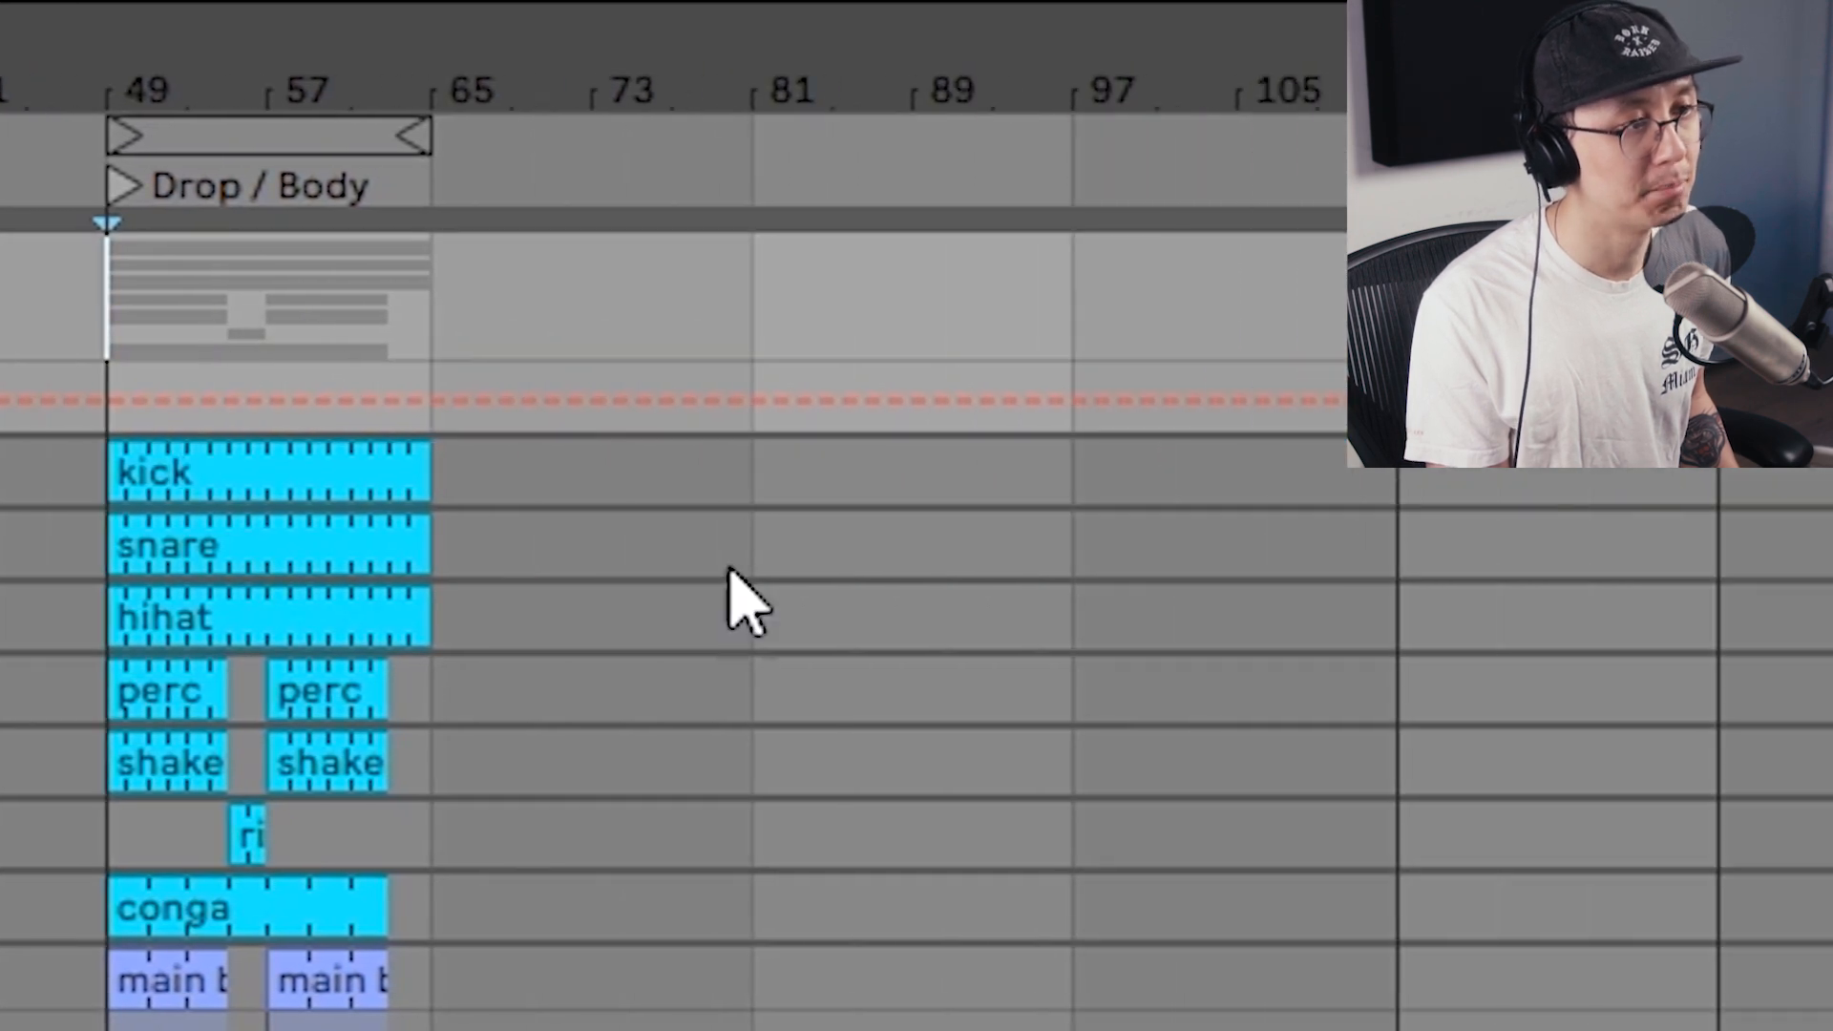
pyautogui.moveTo(1391, 65); pyautogui.dragTo(99, 66)
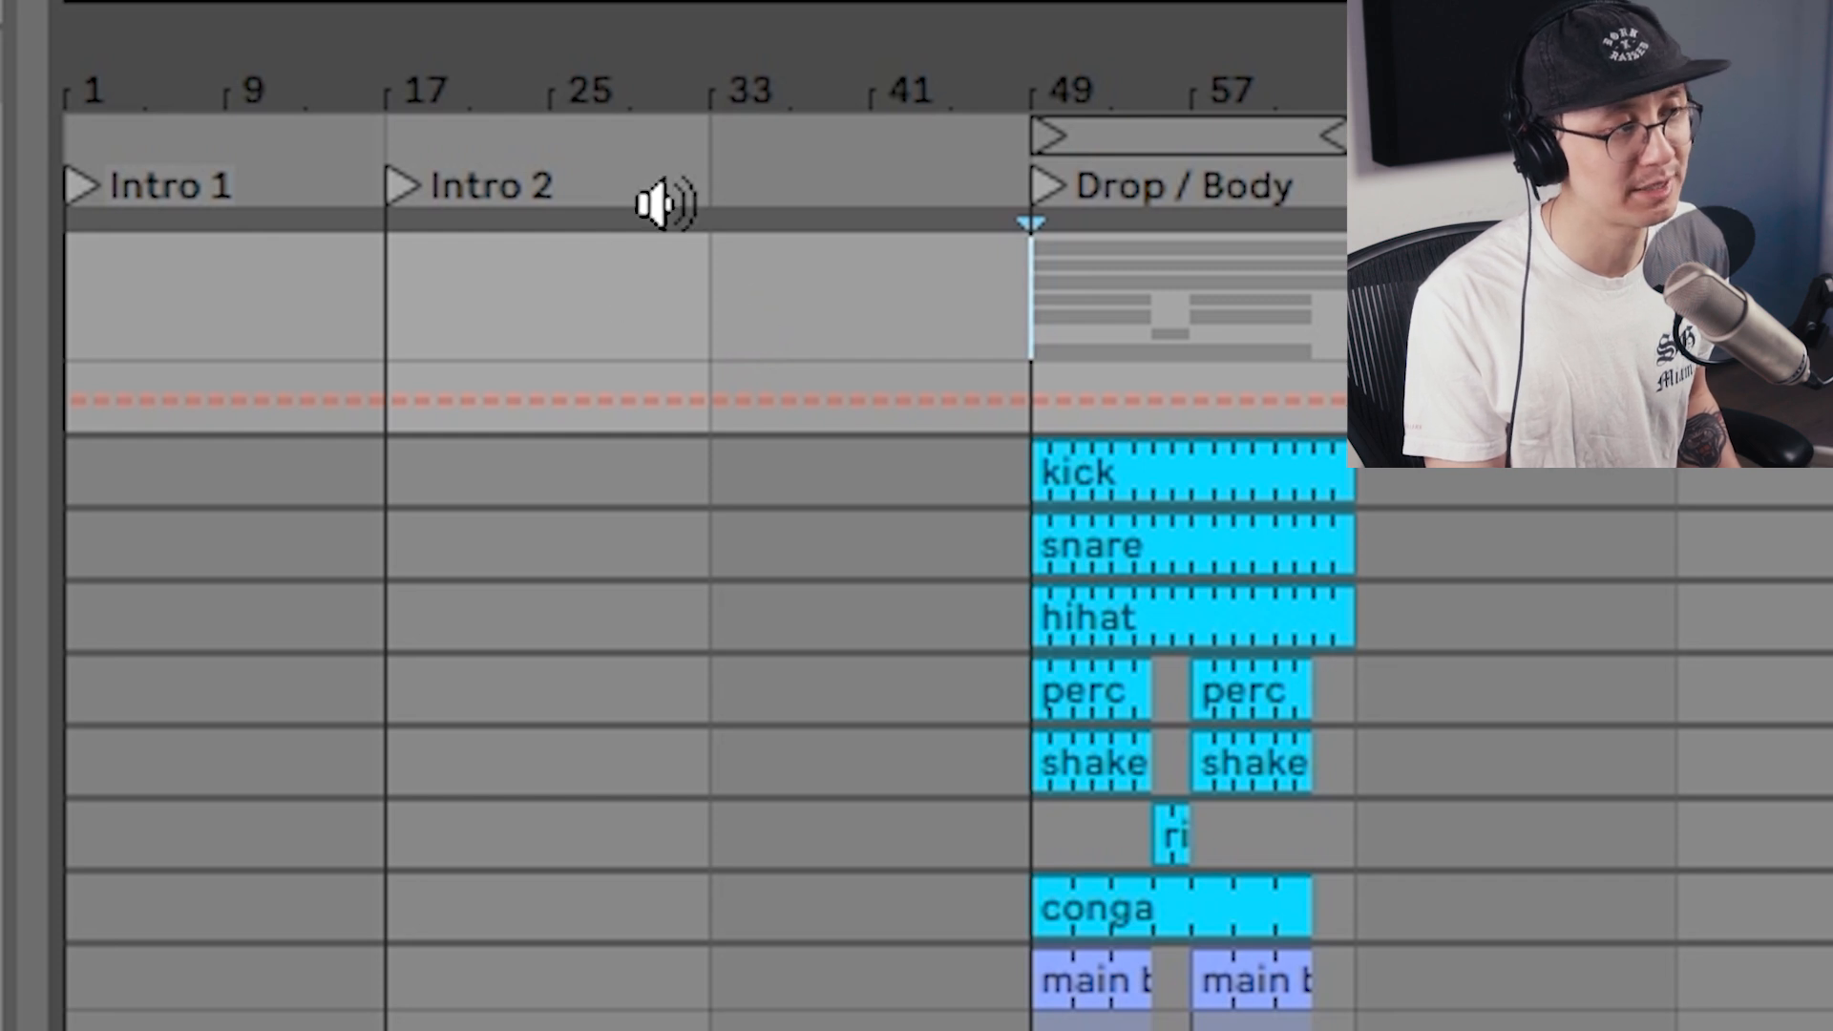
pyautogui.moveTo(406, 186); pyautogui.dragTo(462, 184)
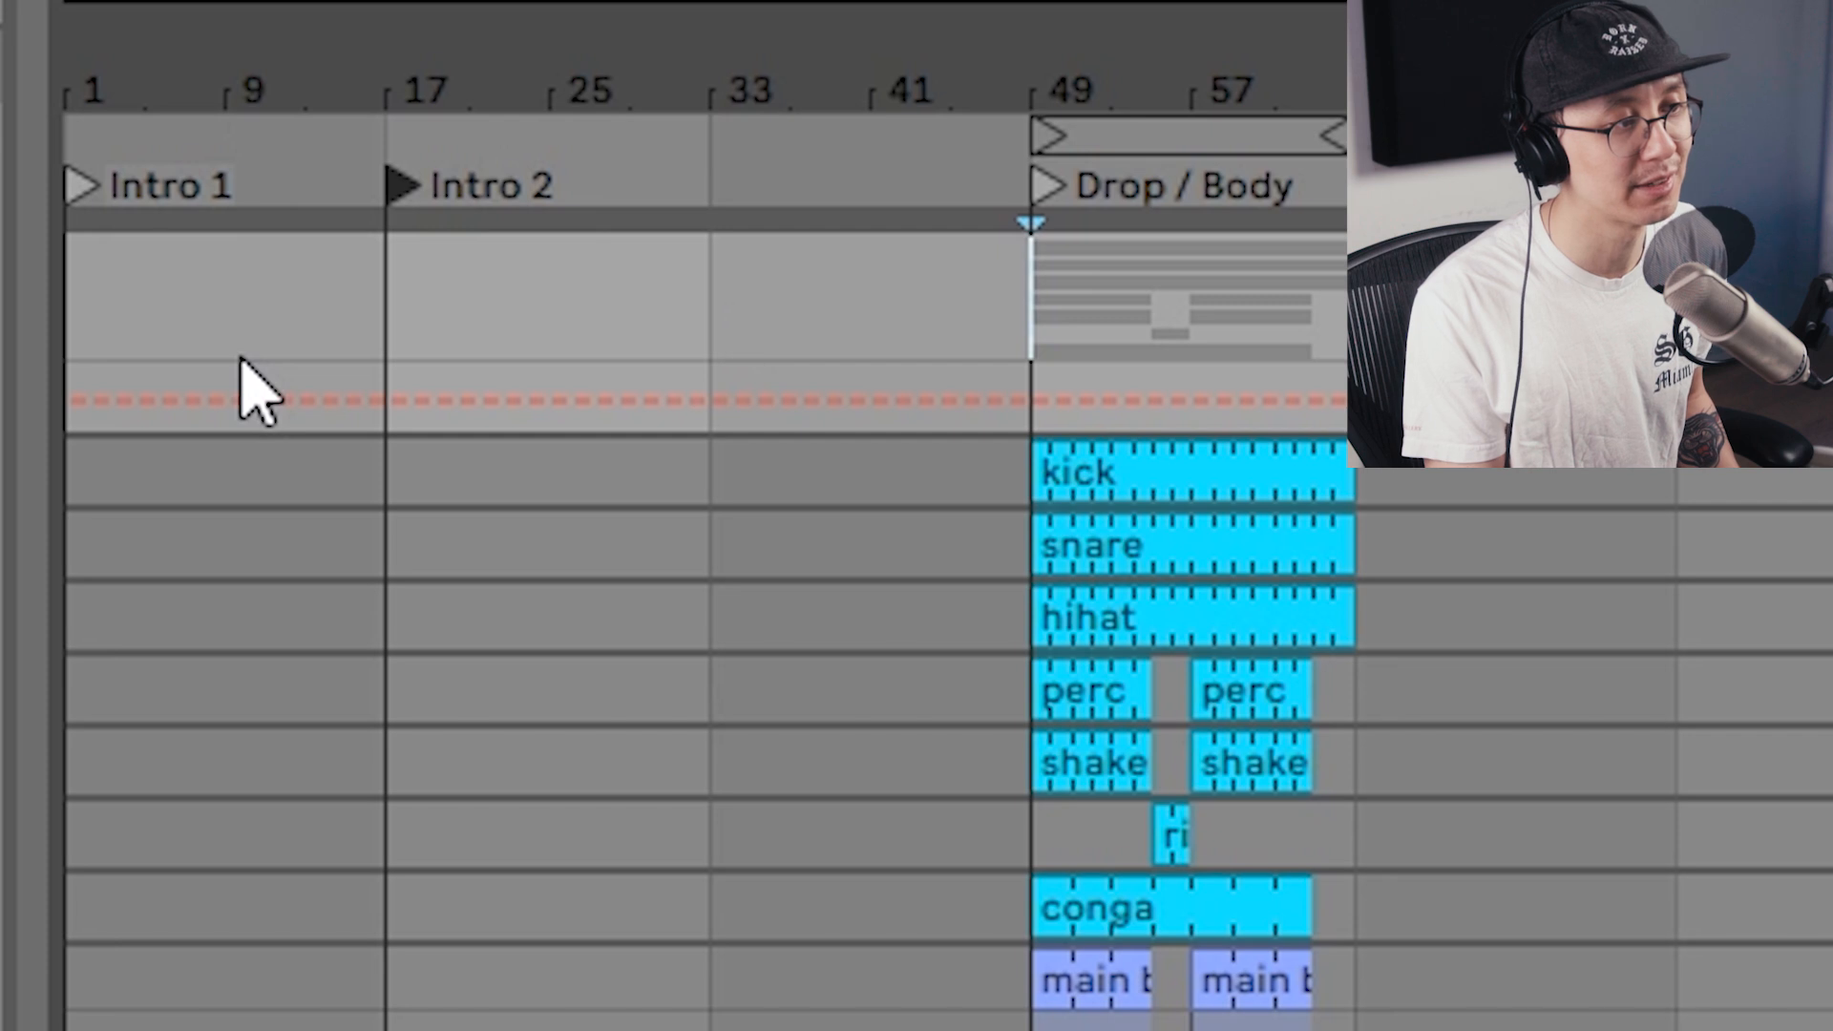
pyautogui.click(828, 196)
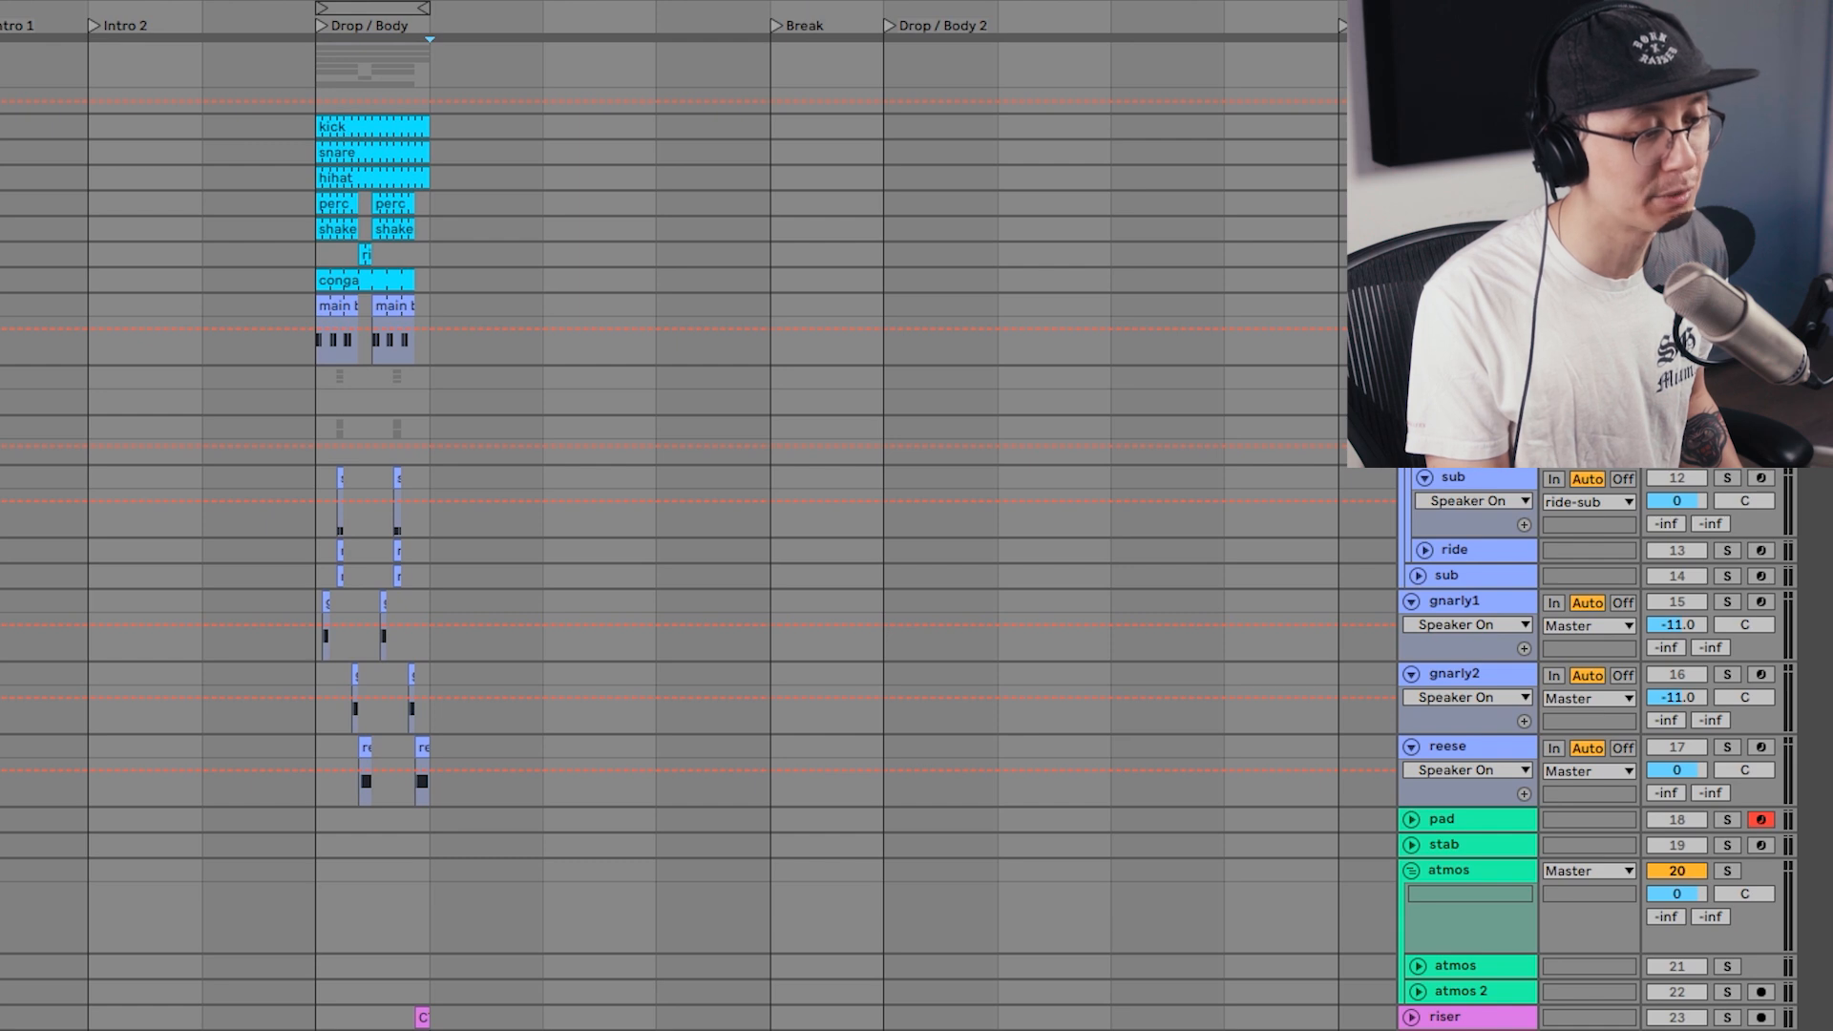
# - Duplicate the 16-bar Drop / Body block on all tracks repeatedly until it reaches into the Outro / Rollout section
pyautogui.moveTo(429, 1018); pyautogui.dragTo(306, 90)
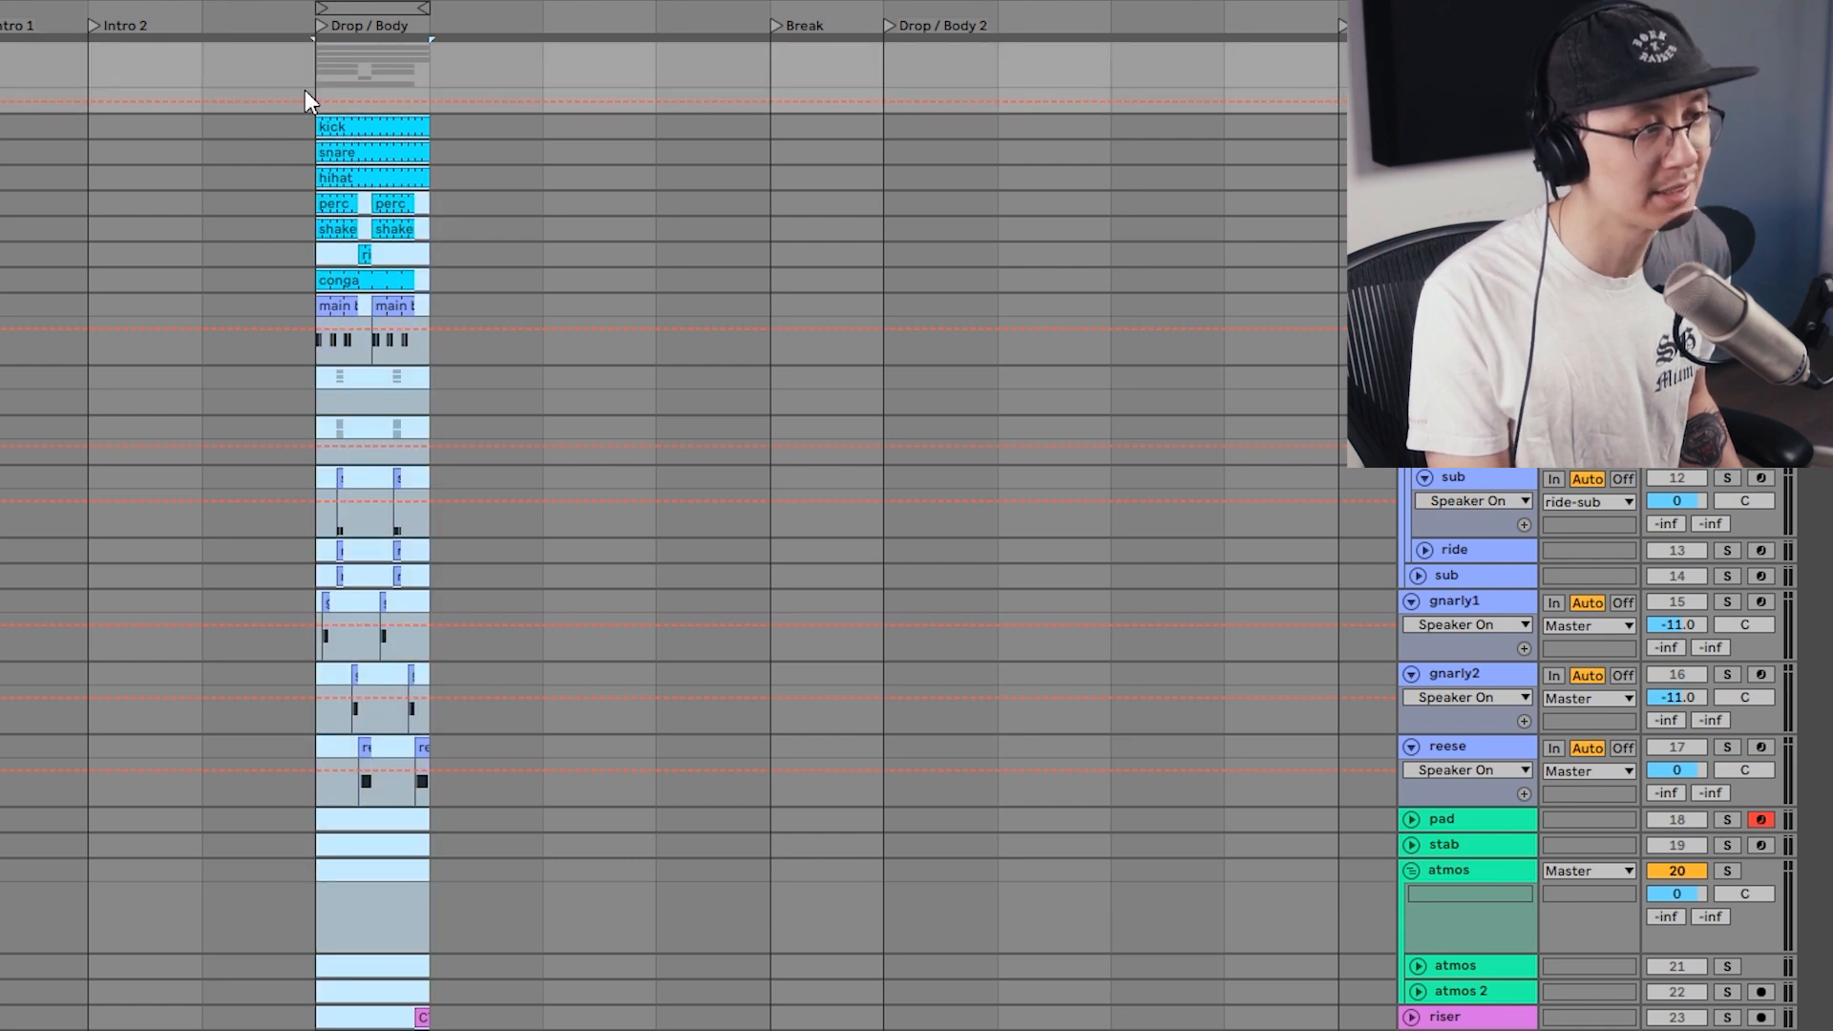
pyautogui.hotkey('ctrl', 'd')
pyautogui.hotkey('ctrl', 'd')
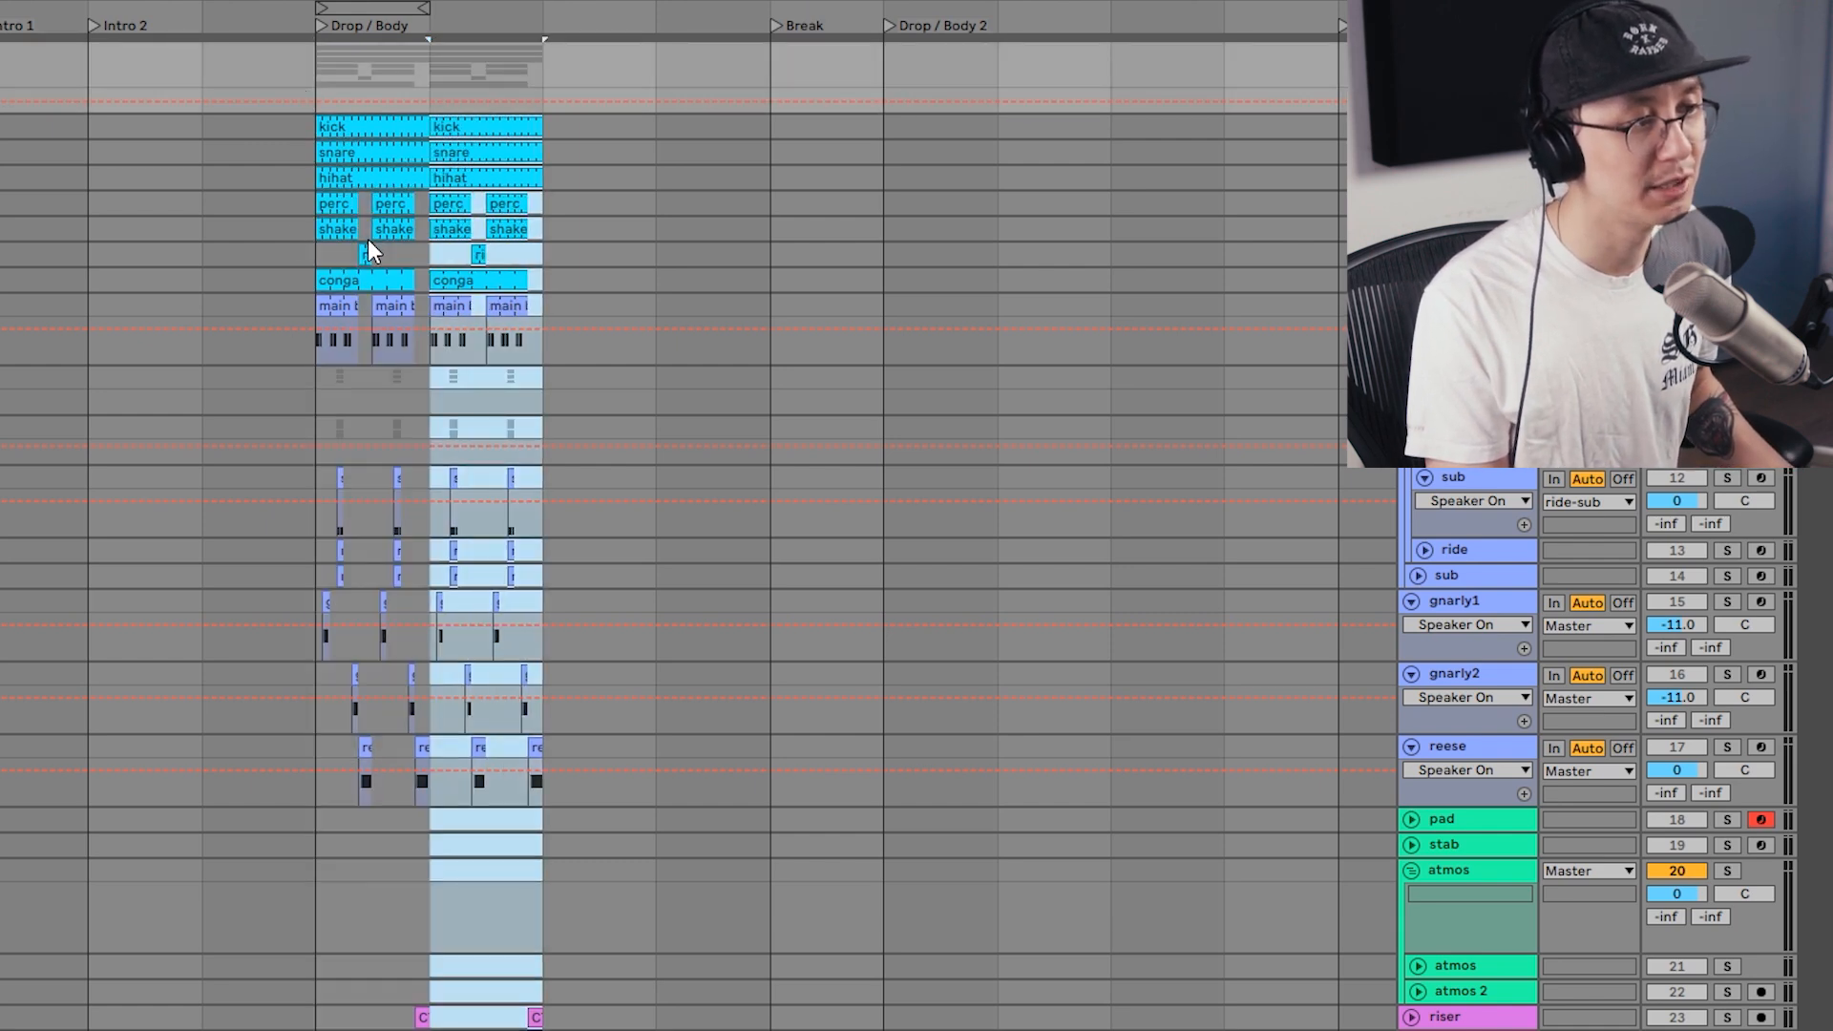
pyautogui.hotkey('ctrl', 'd')
pyautogui.hotkey('ctrl', 'd')
pyautogui.hotkey('ctrl', 'd')
pyautogui.hotkey('ctrl', 'd')
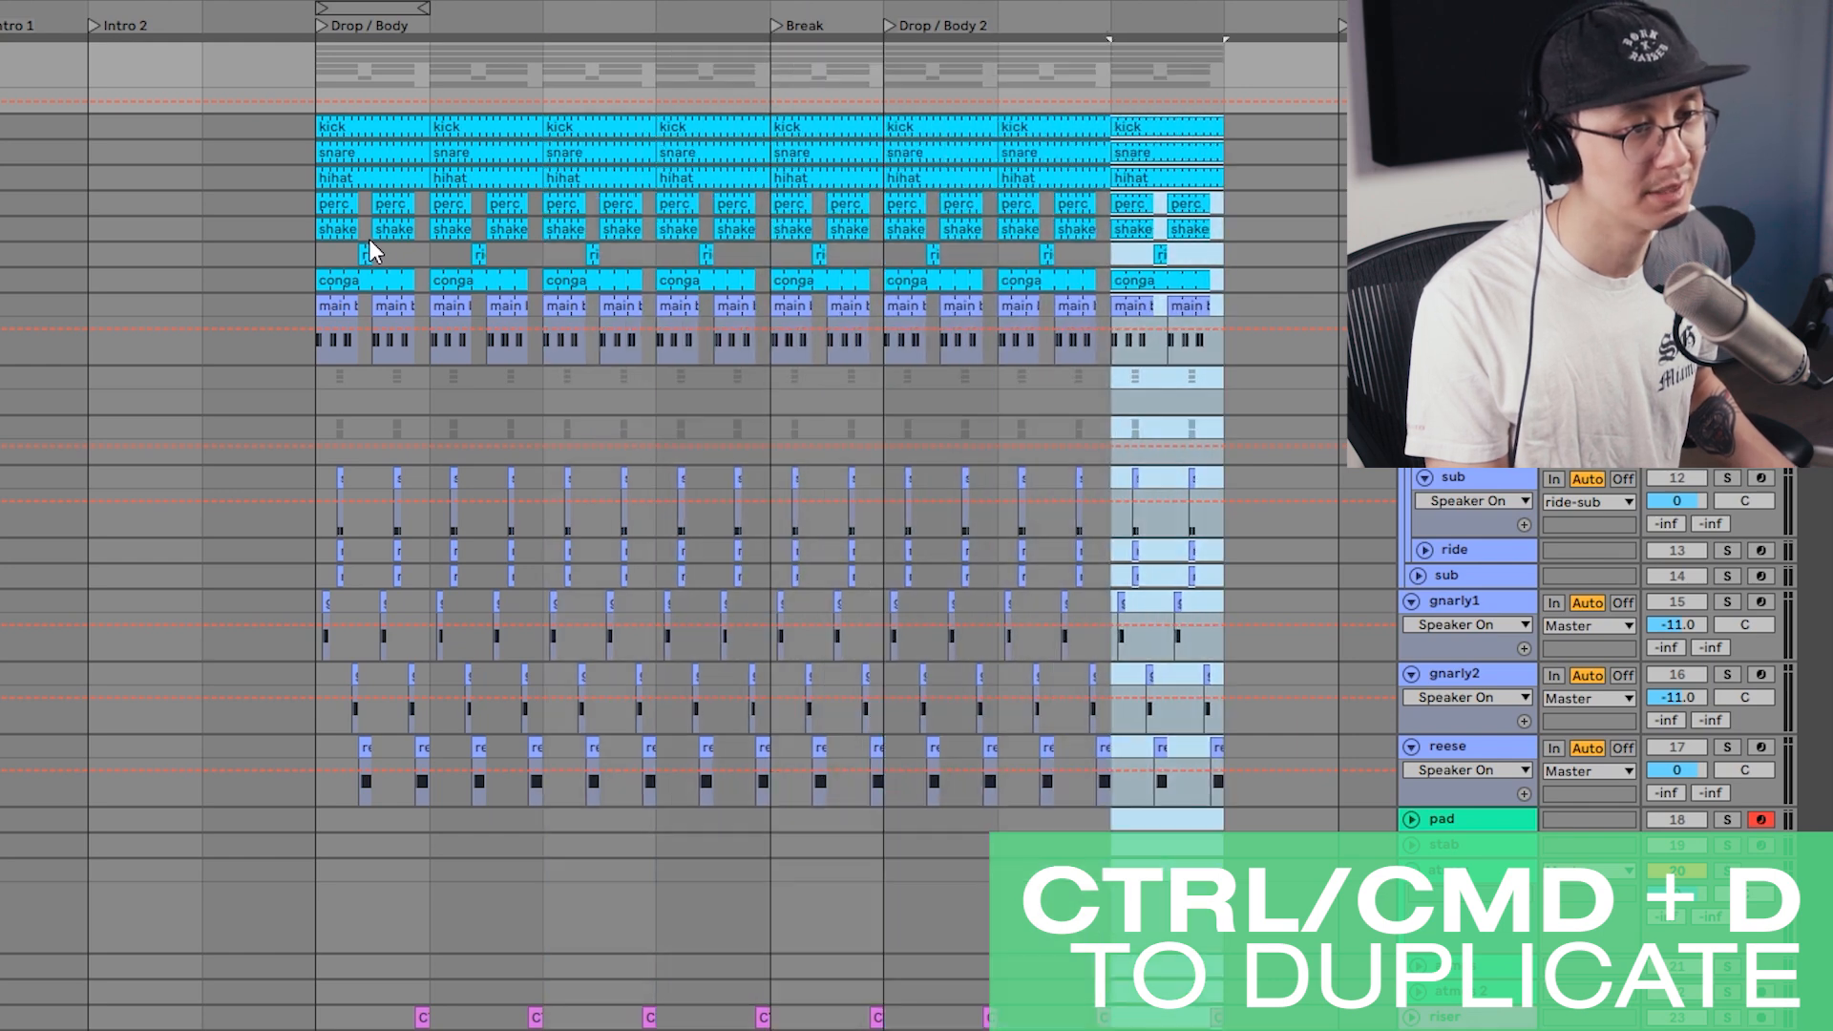
pyautogui.hotkey('ctrl', 'd')
pyautogui.hotkey('ctrl', 'd')
pyautogui.hotkey('ctrl', 'd')
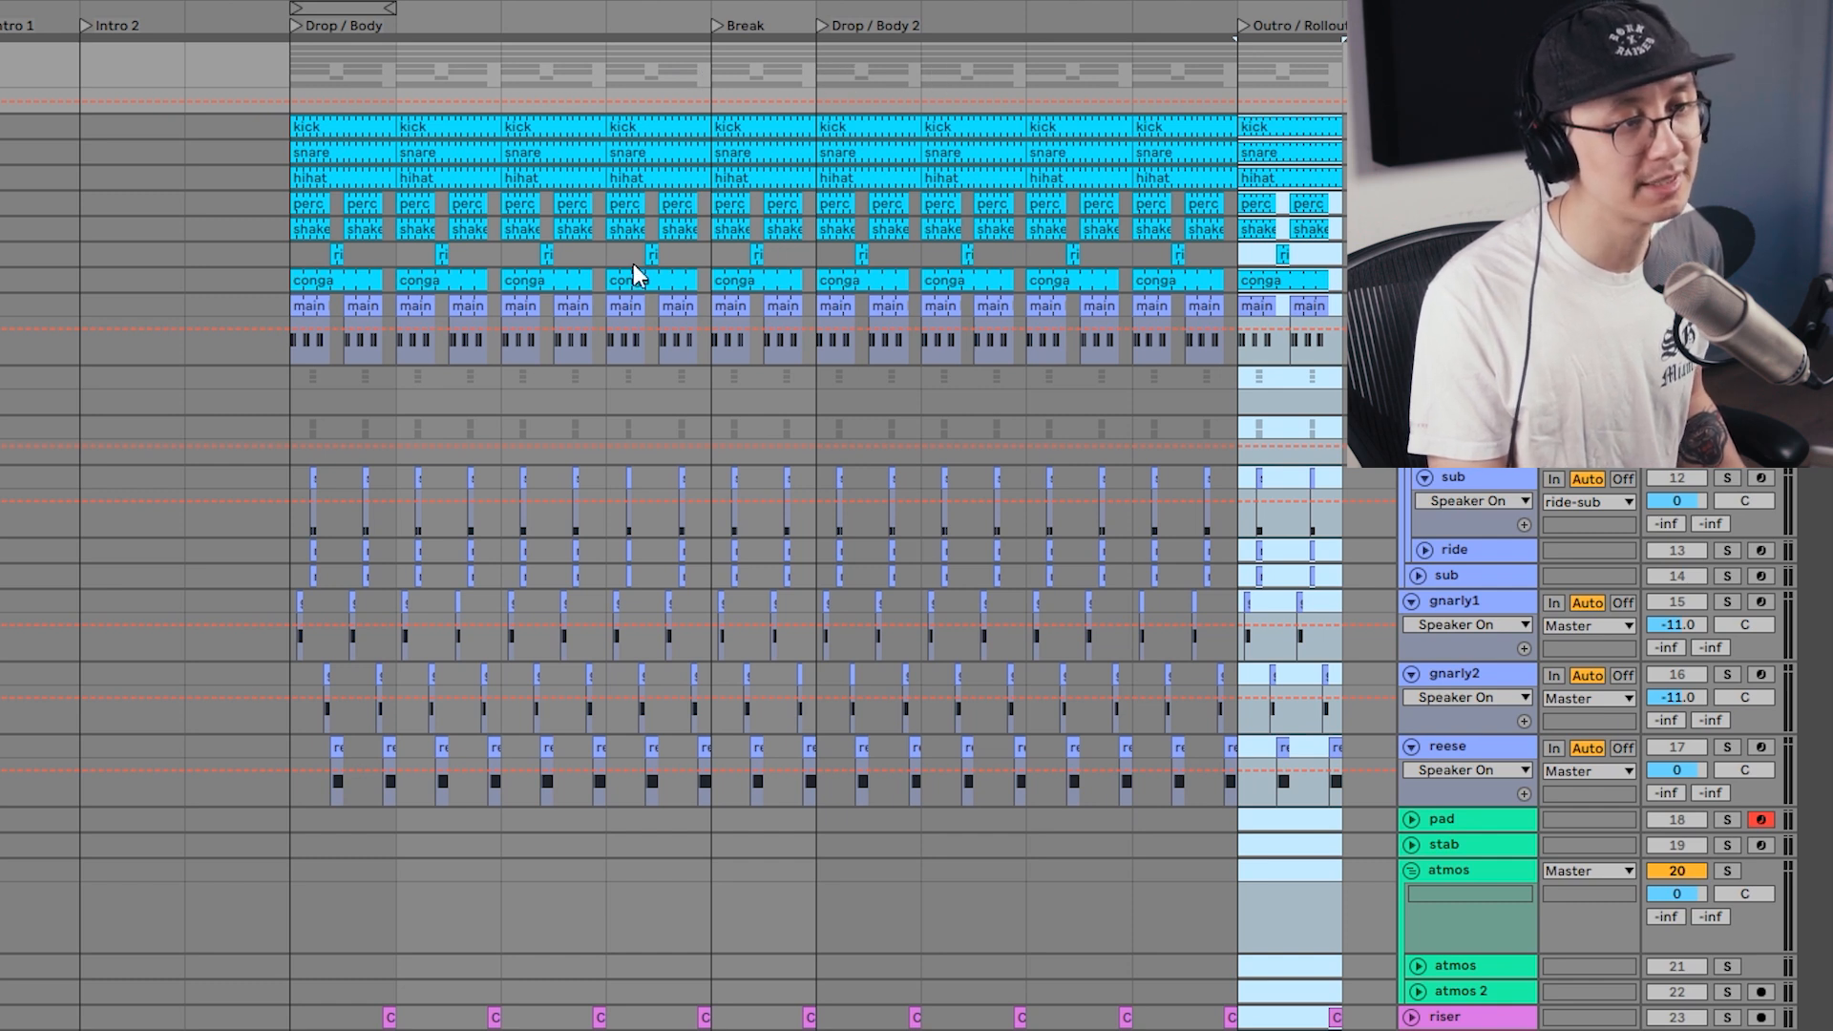
# - Copy the first two Drop / Body blocks on all tracks to the start of the Intro 2 section
pyautogui.moveTo(500, 1016); pyautogui.dragTo(280, 59)
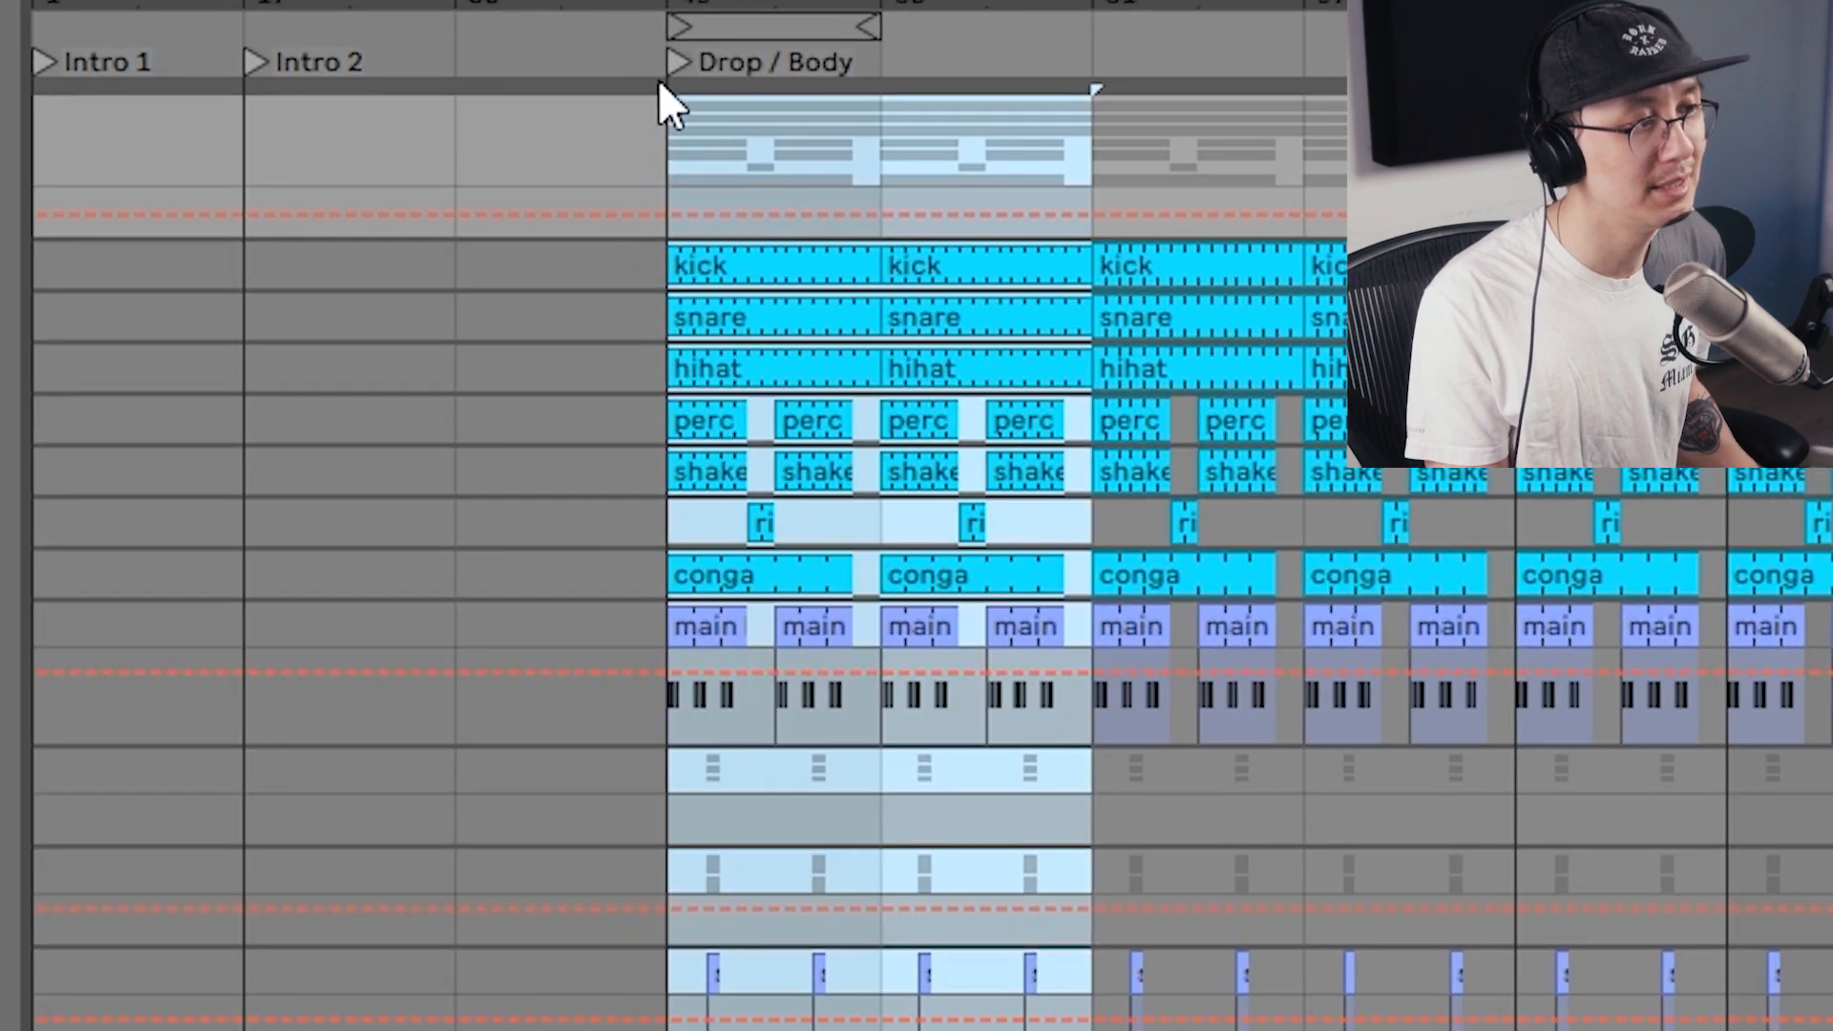
pyautogui.moveTo(769, 254)
pyautogui.mouseDown()
pyautogui.moveTo(572, 295)
pyautogui.moveTo(376, 275)
pyautogui.mouseUp()
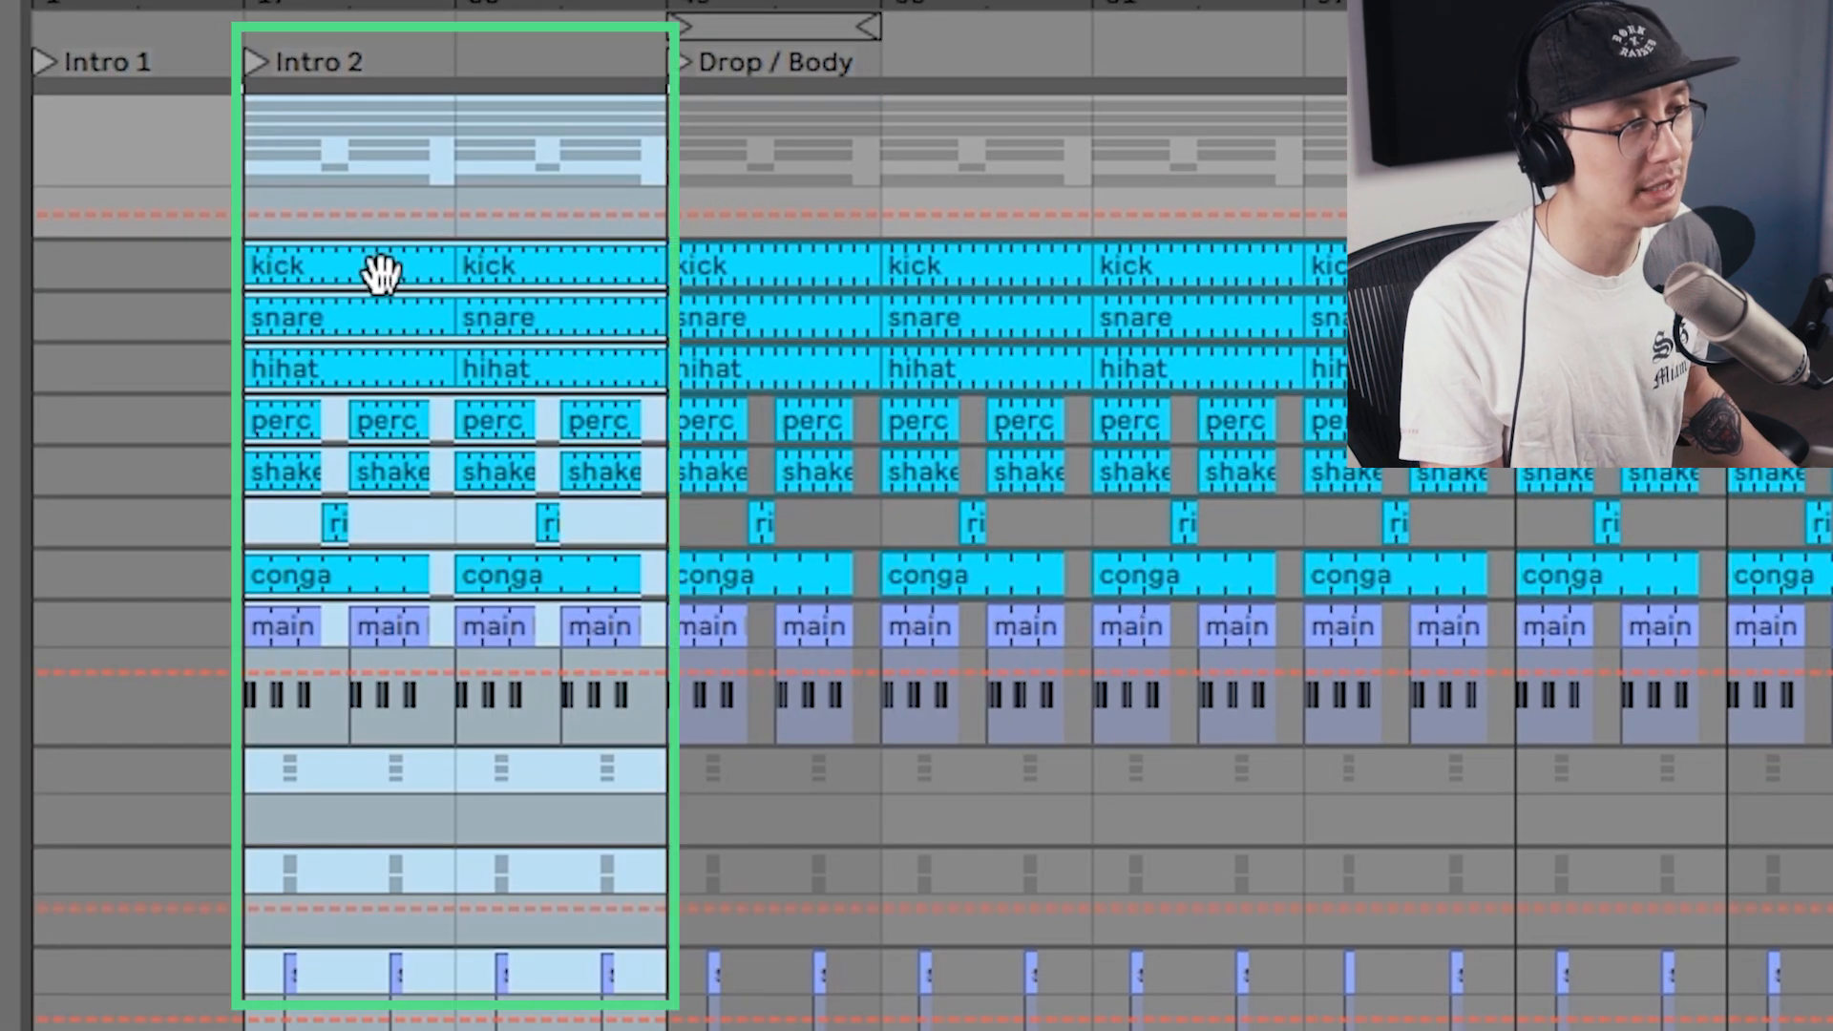
pyautogui.click(453, 141)
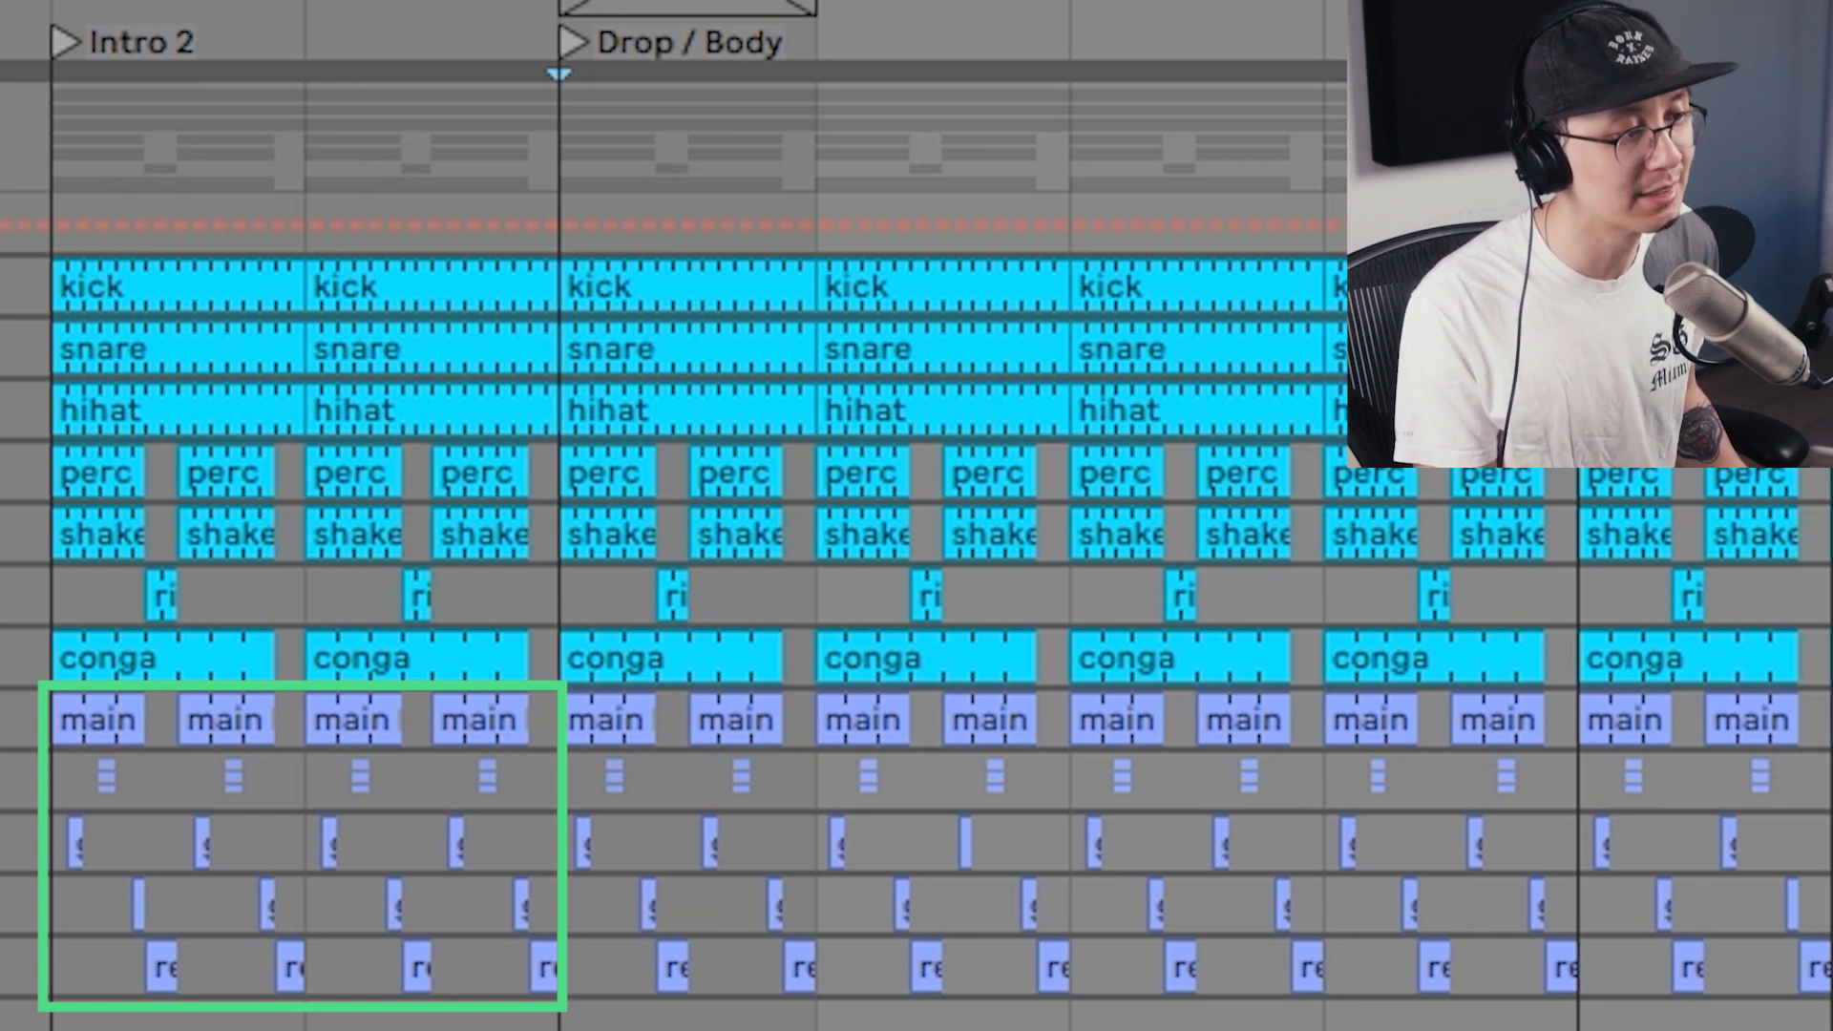
# - Delete the bass clips from Intro 2 and all drum and bass clips from the Break section
pyautogui.moveTo(557, 1021); pyautogui.dragTo(2, 694)
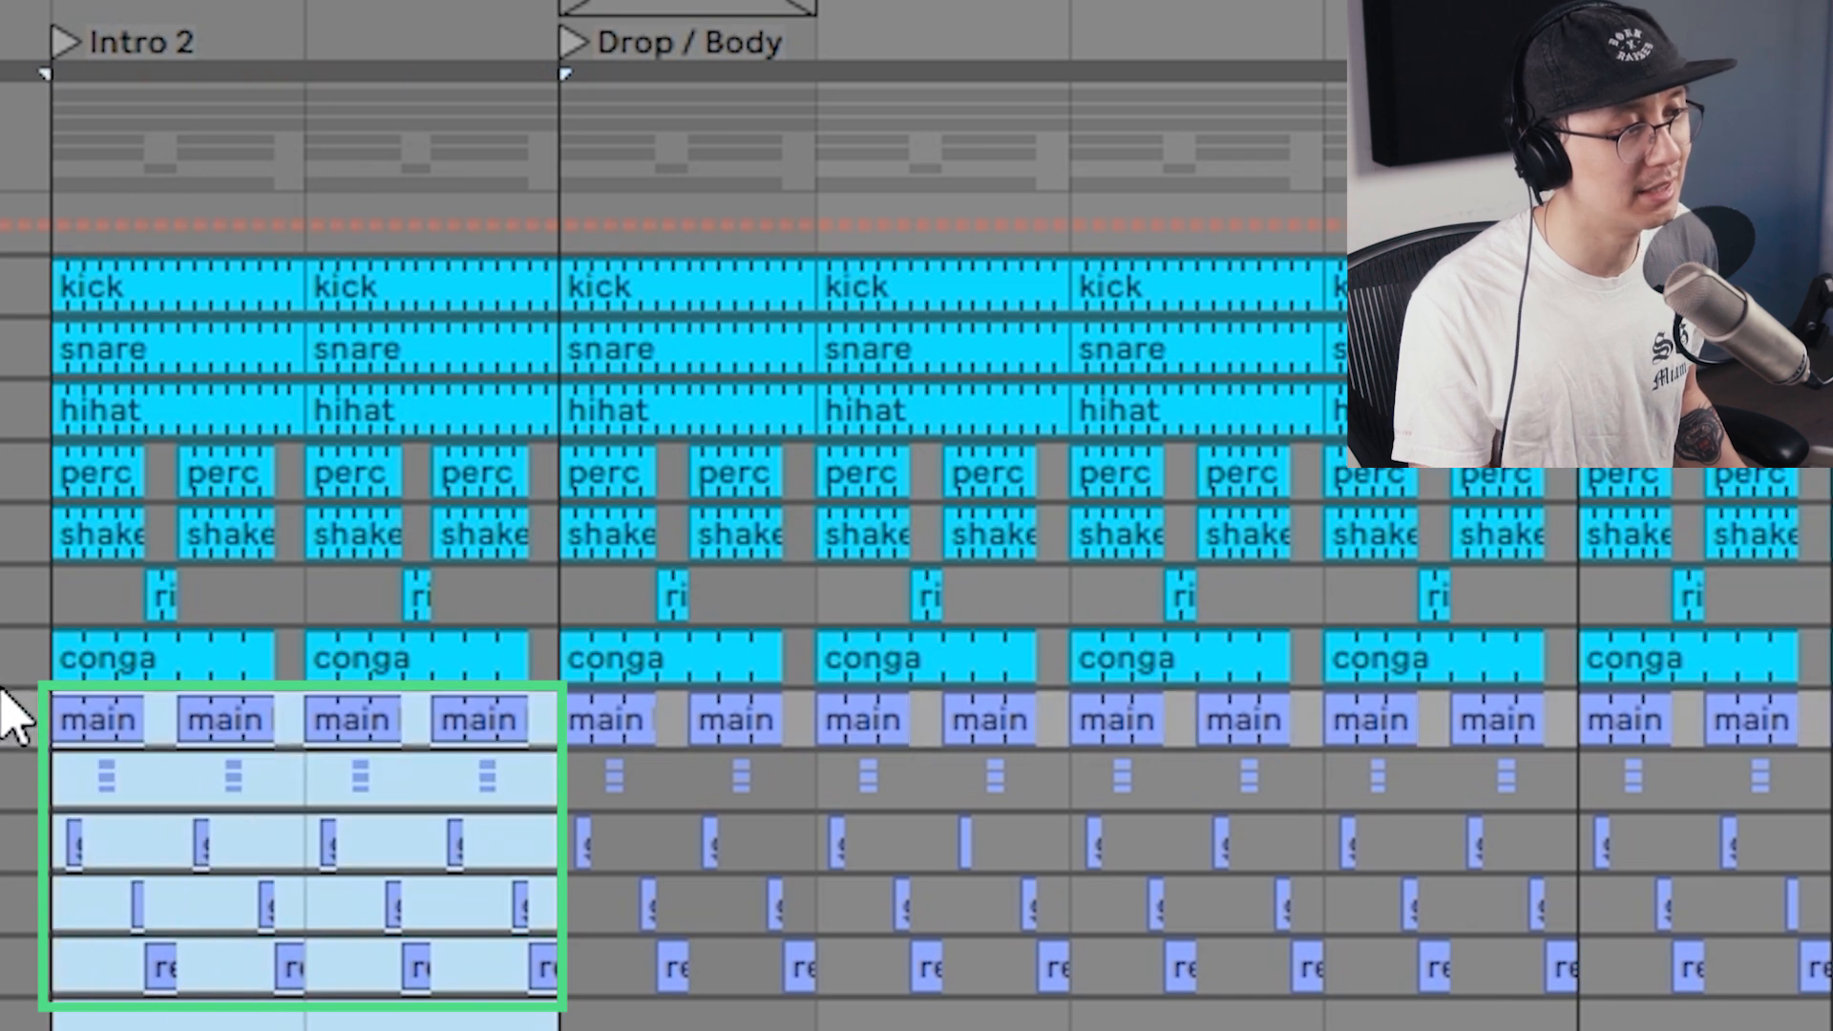
pyautogui.press('Delete')
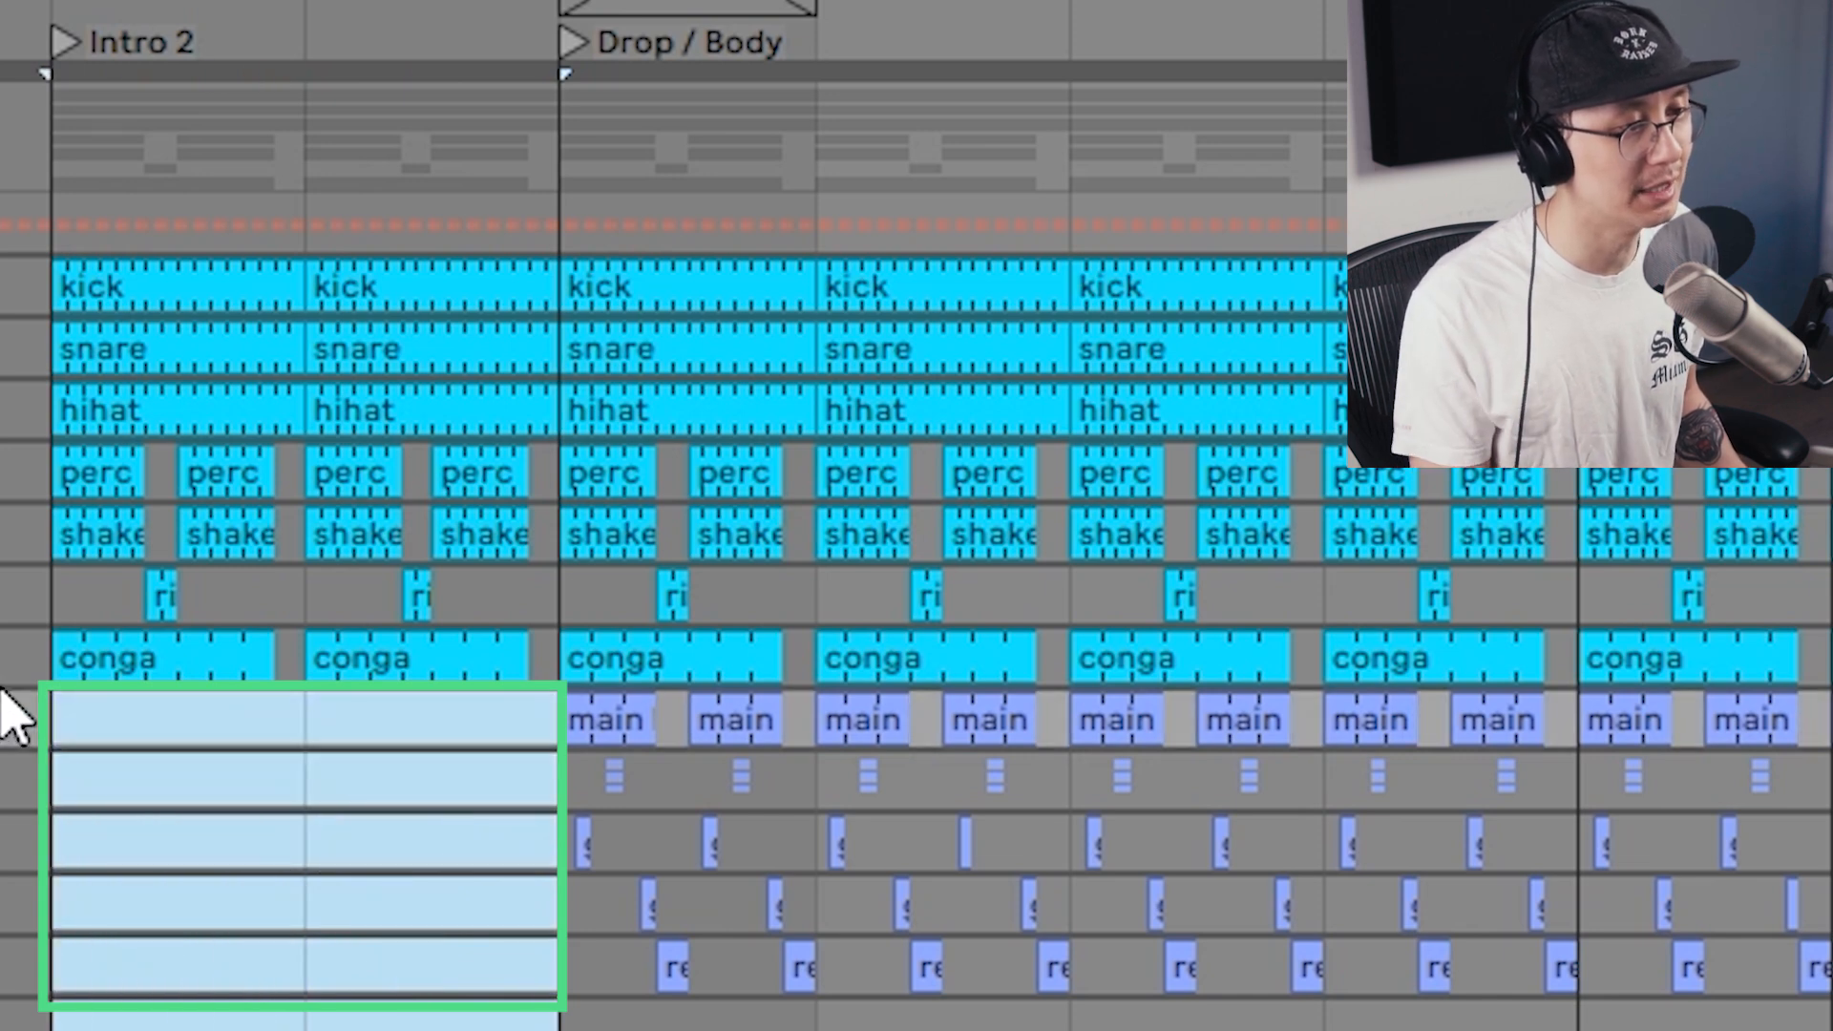
pyautogui.moveTo(1578, 143); pyautogui.dragTo(1026, 1004)
pyautogui.press('Delete')
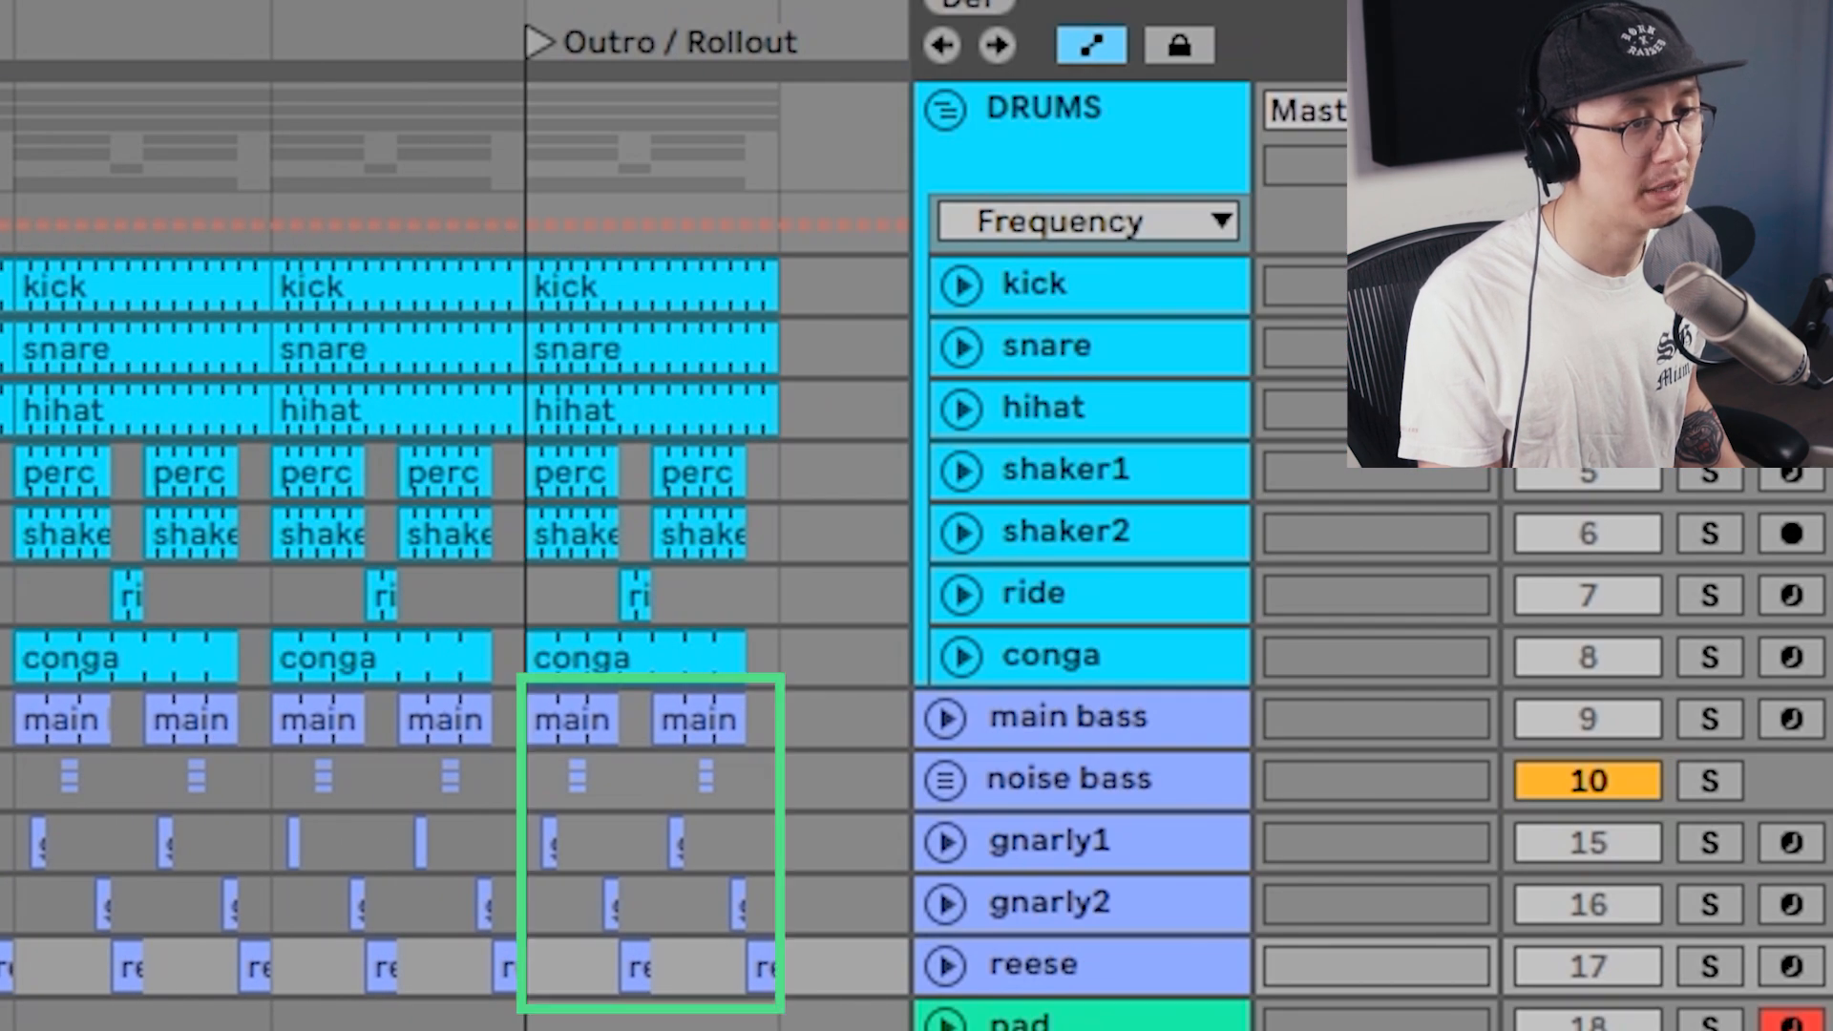
# - Delete the main bass, noise bass, gnarly and reese clips from the Outro / Rollout section
pyautogui.moveTo(754, 1022); pyautogui.dragTo(544, 718)
pyautogui.press('Delete')
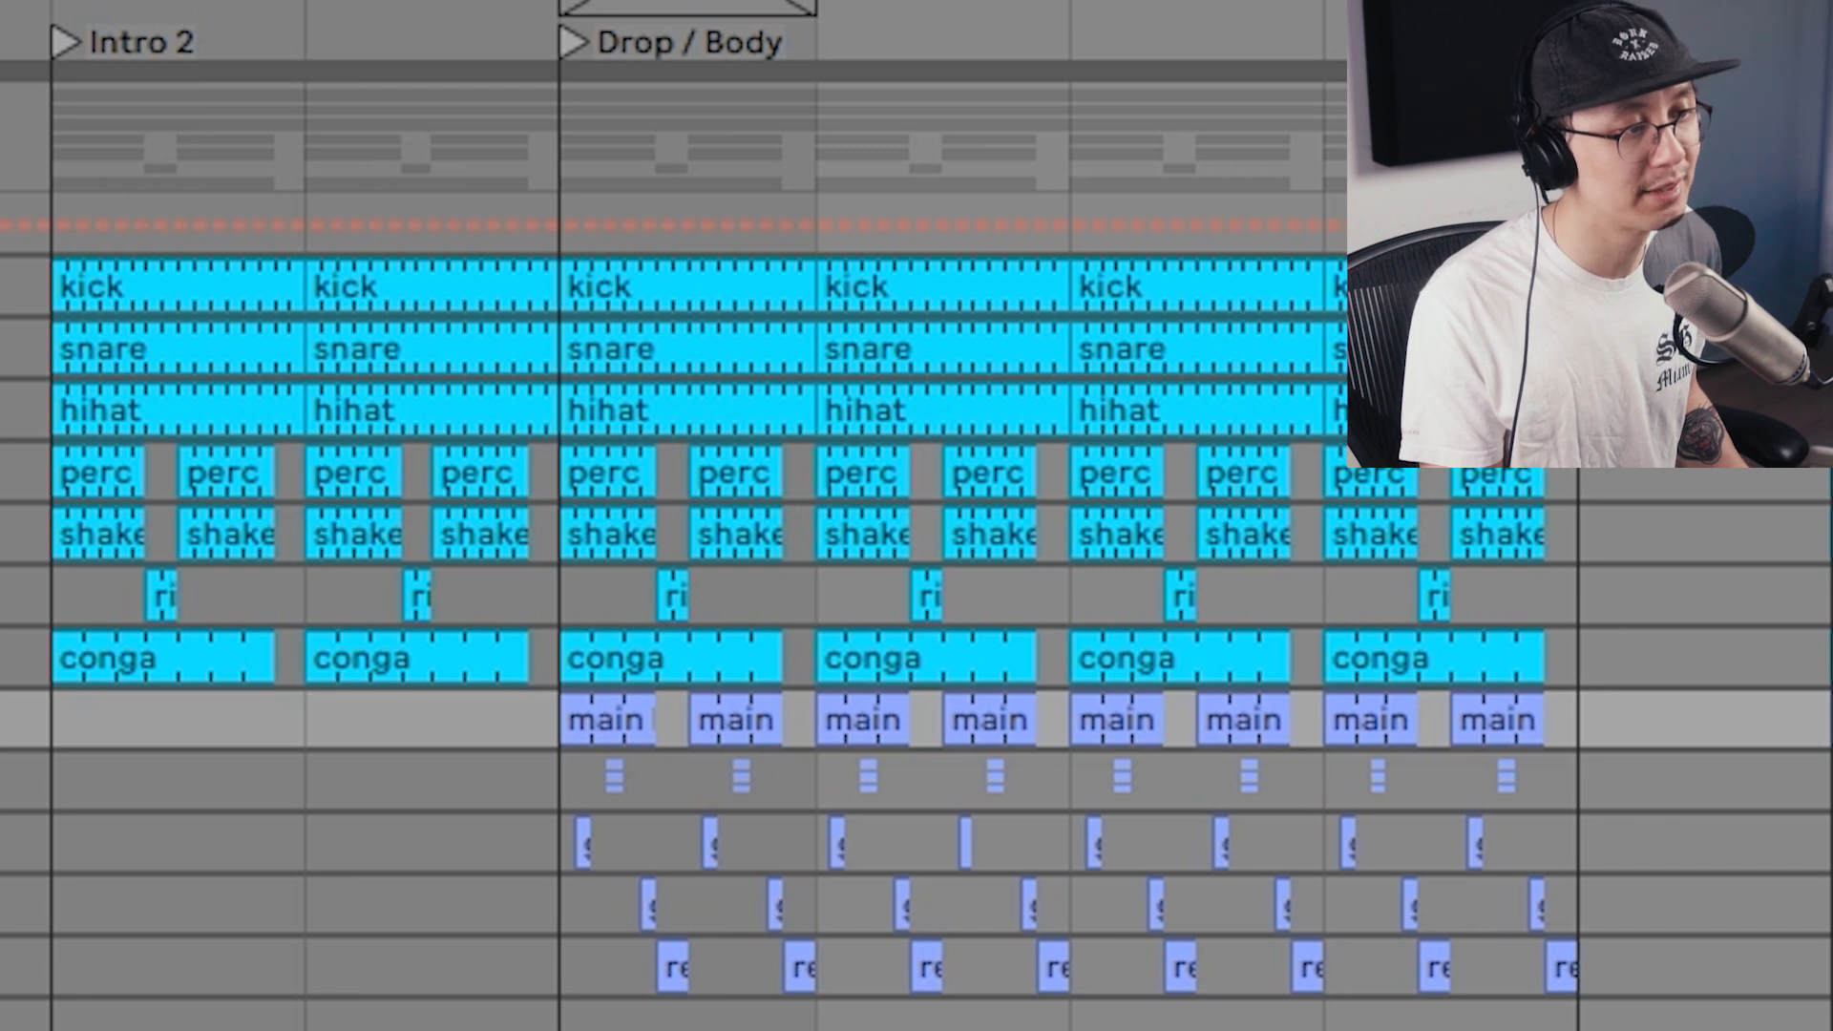
# - Paste the pad clip at the start of Intro 2 and duplicate it once to fill the section
pyautogui.click(561, 720)
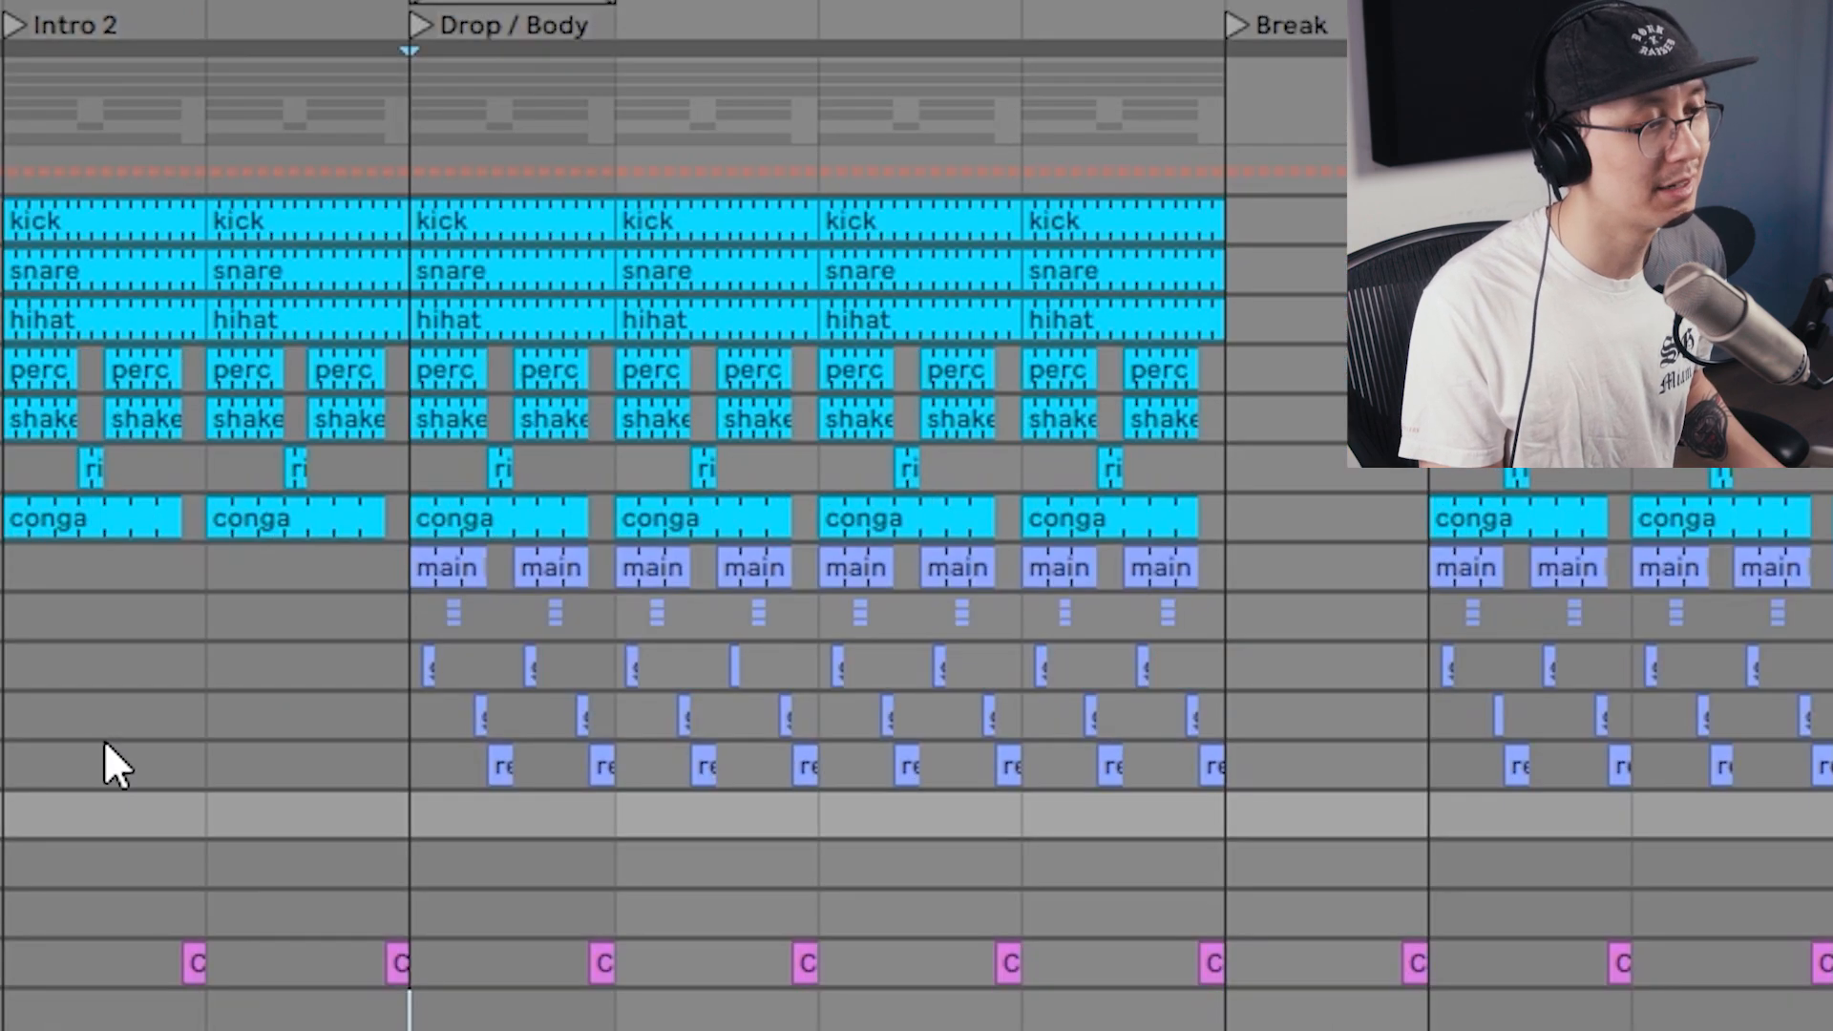
pyautogui.hotkey('ctrl', 'v')
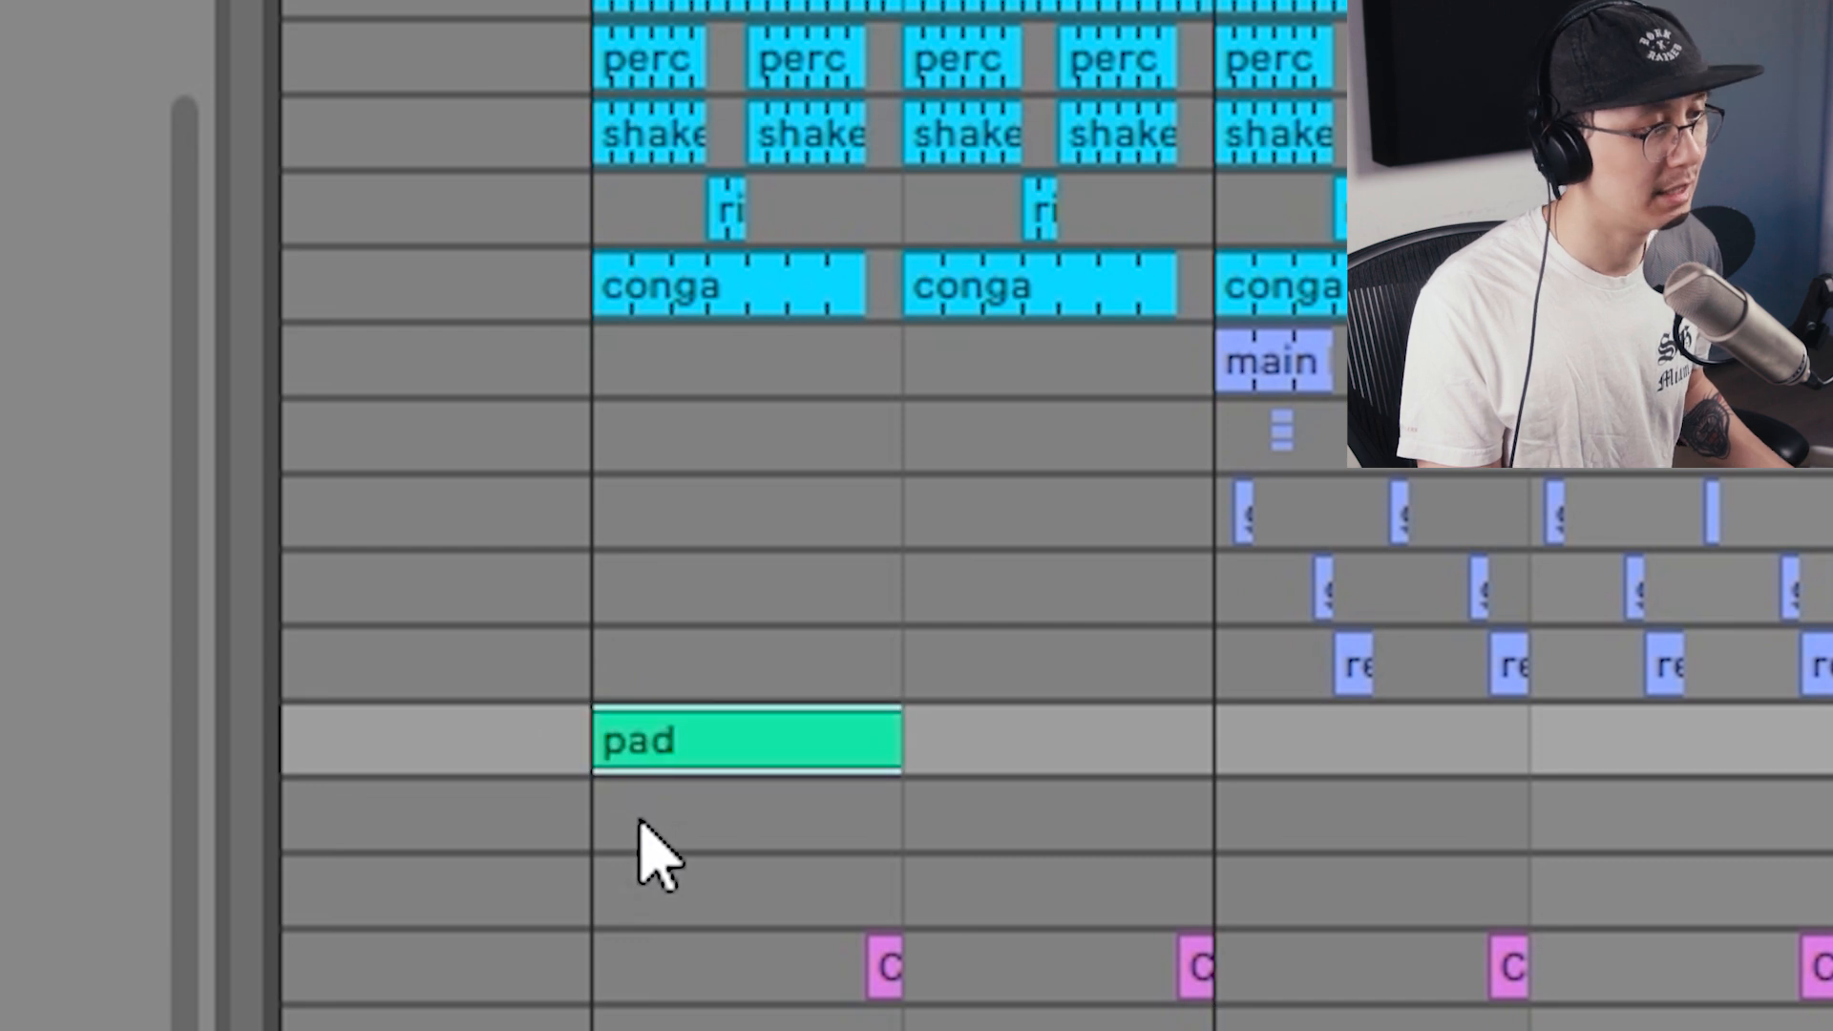
pyautogui.hotkey('ctrl', 'd')
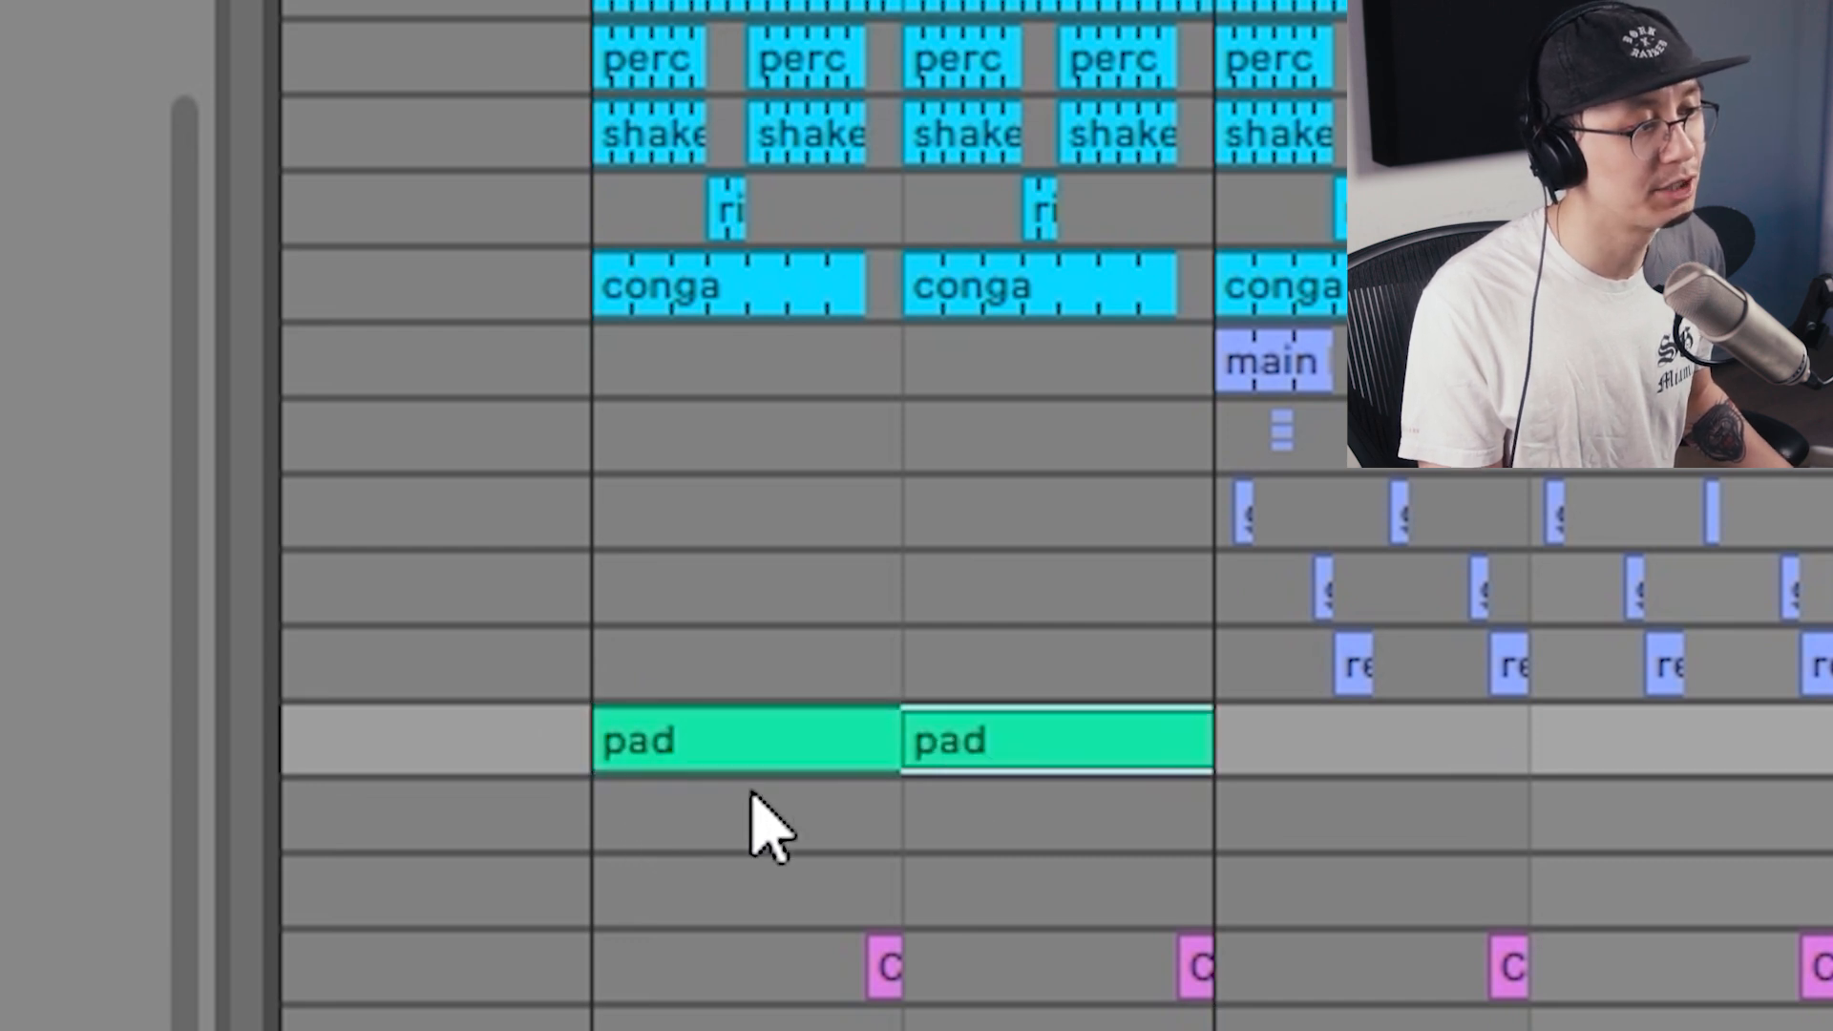
# - Place the stab clip at Intro 2's midpoint, extend it to the Drop / Body marker, and delete the riser clip at the midpoint
pyautogui.click(930, 811)
pyautogui.click(919, 811)
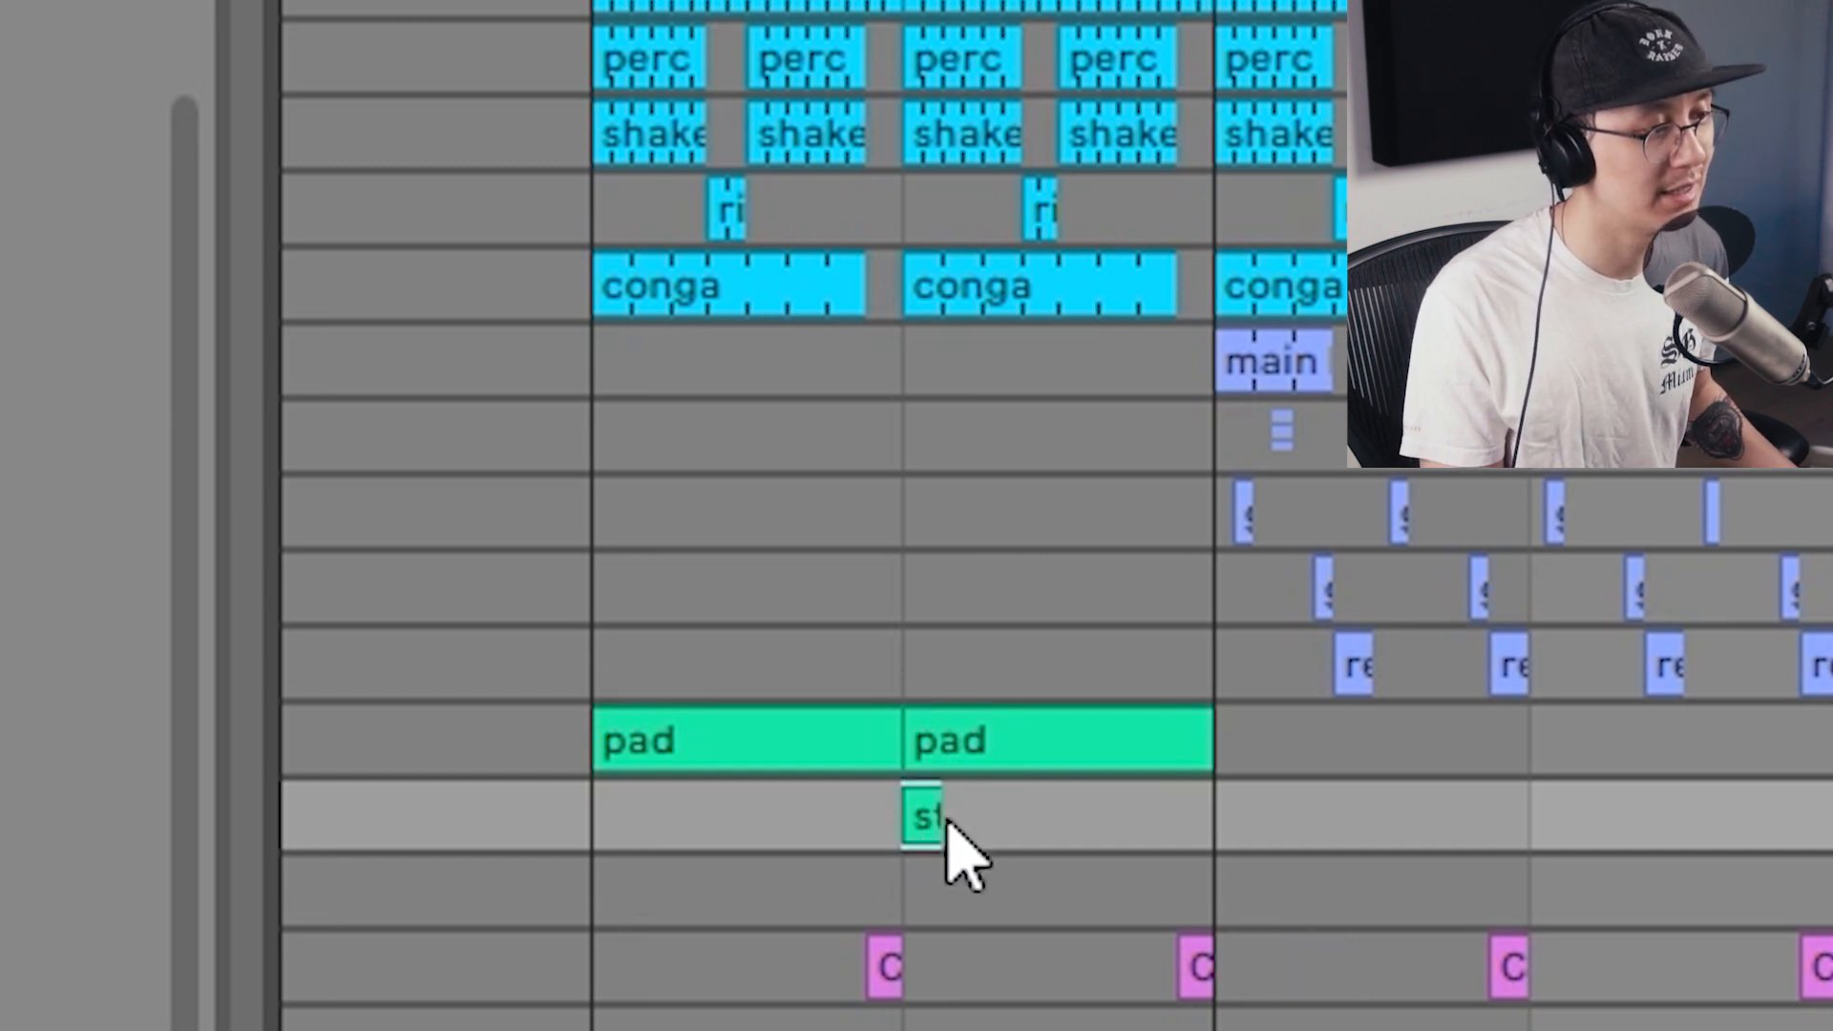
pyautogui.moveTo(939, 817); pyautogui.dragTo(1208, 835)
pyautogui.click(883, 966)
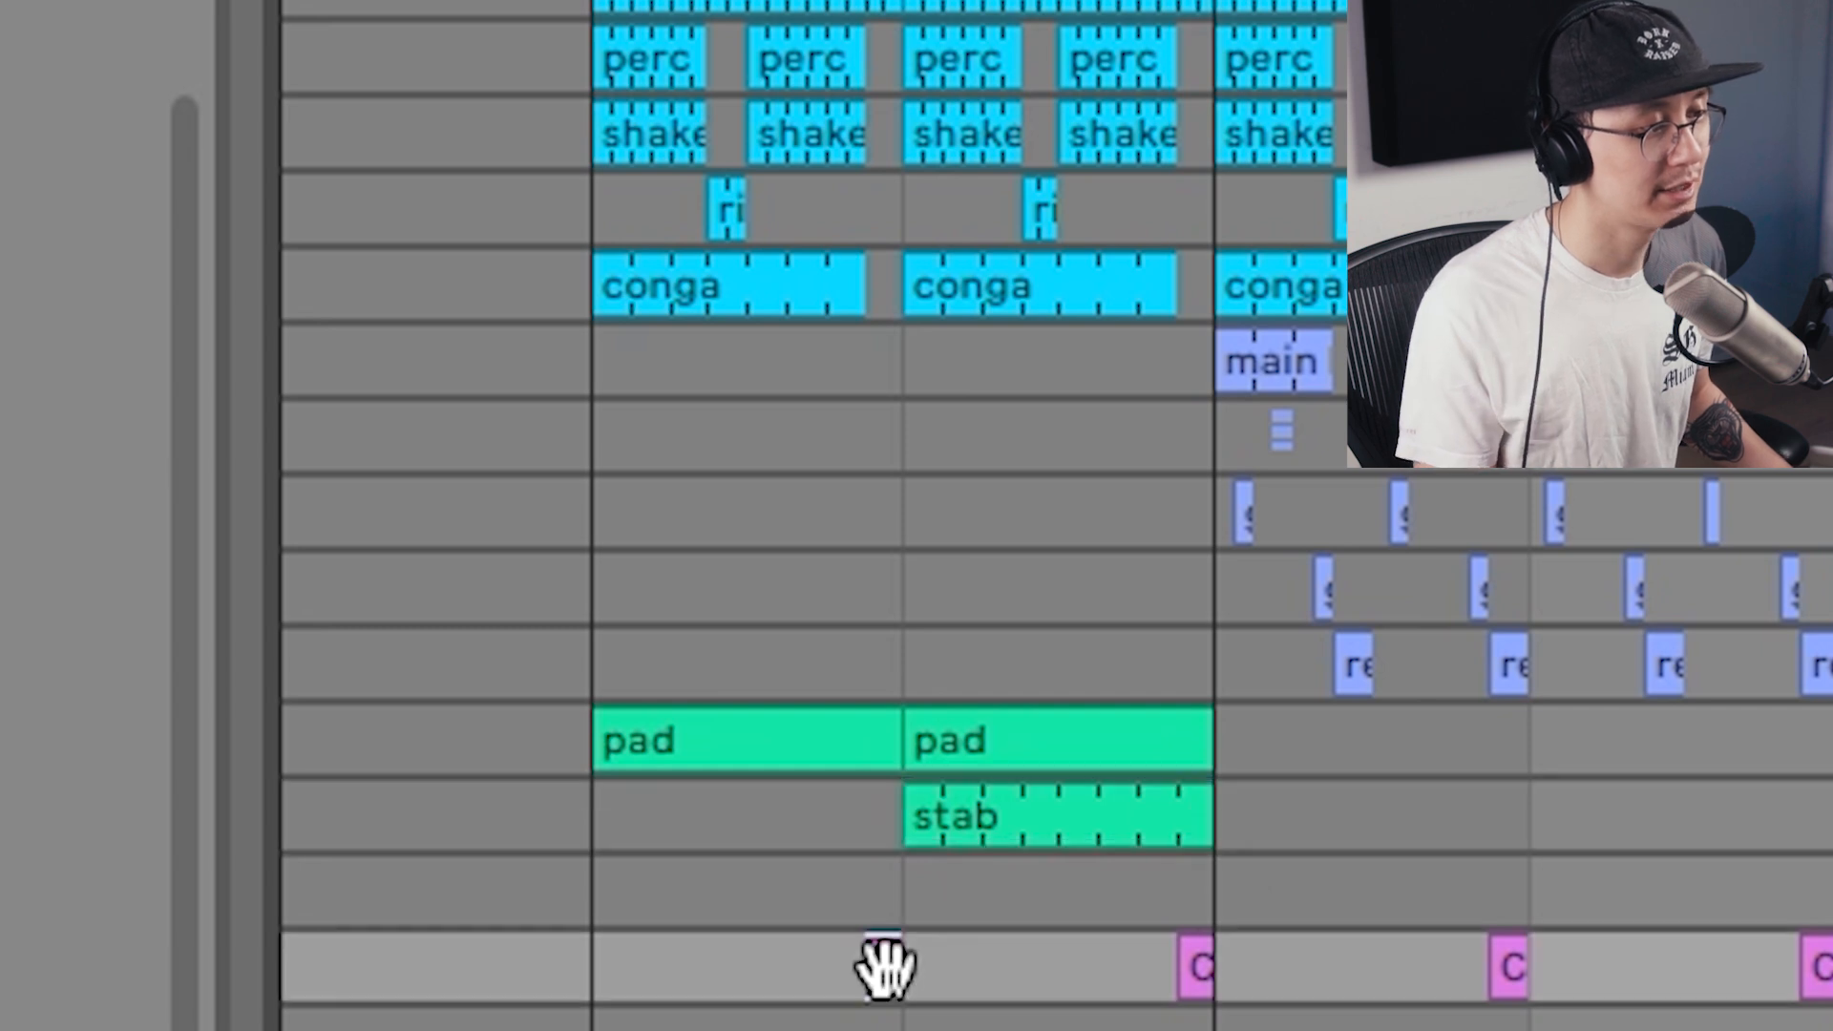
pyautogui.press('Delete')
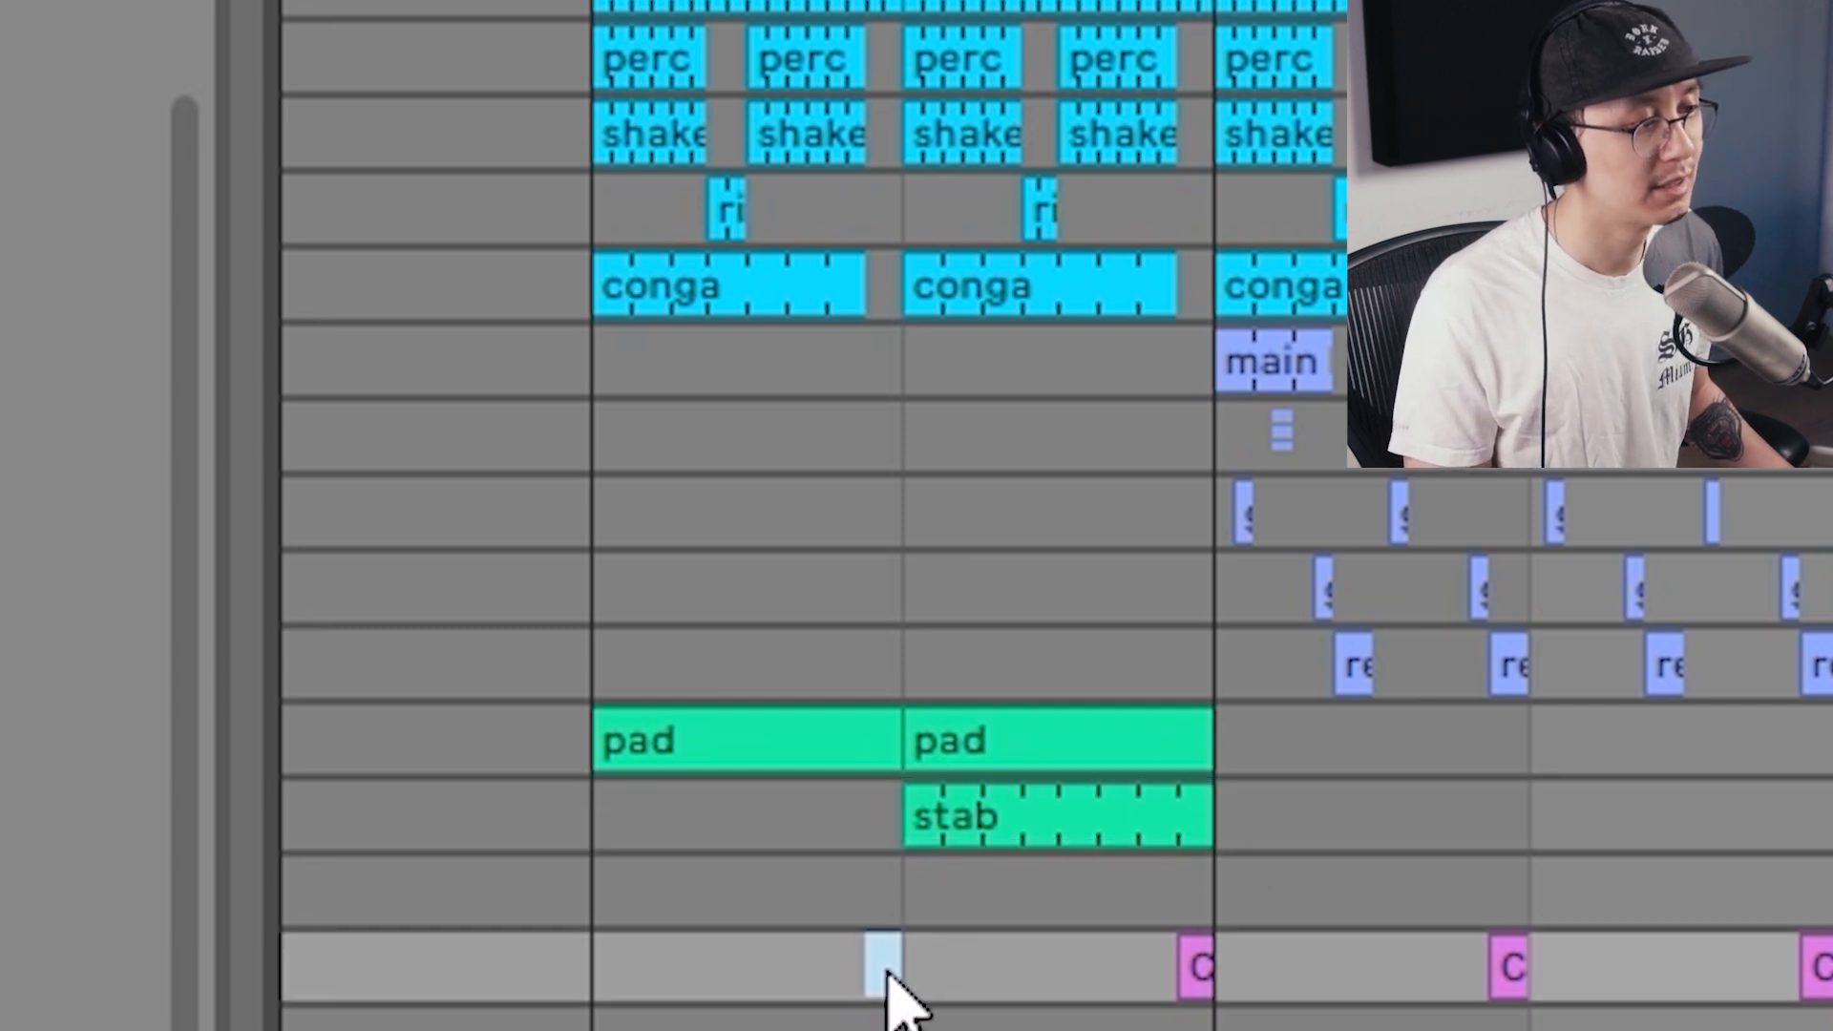
# - Narrow the arrangement grid by two steps and play the transition from Intro 2 into Drop / Body
pyautogui.click(1115, 922)
pyautogui.hotkey('ctrl', '1')
pyautogui.hotkey('ctrl', '1')
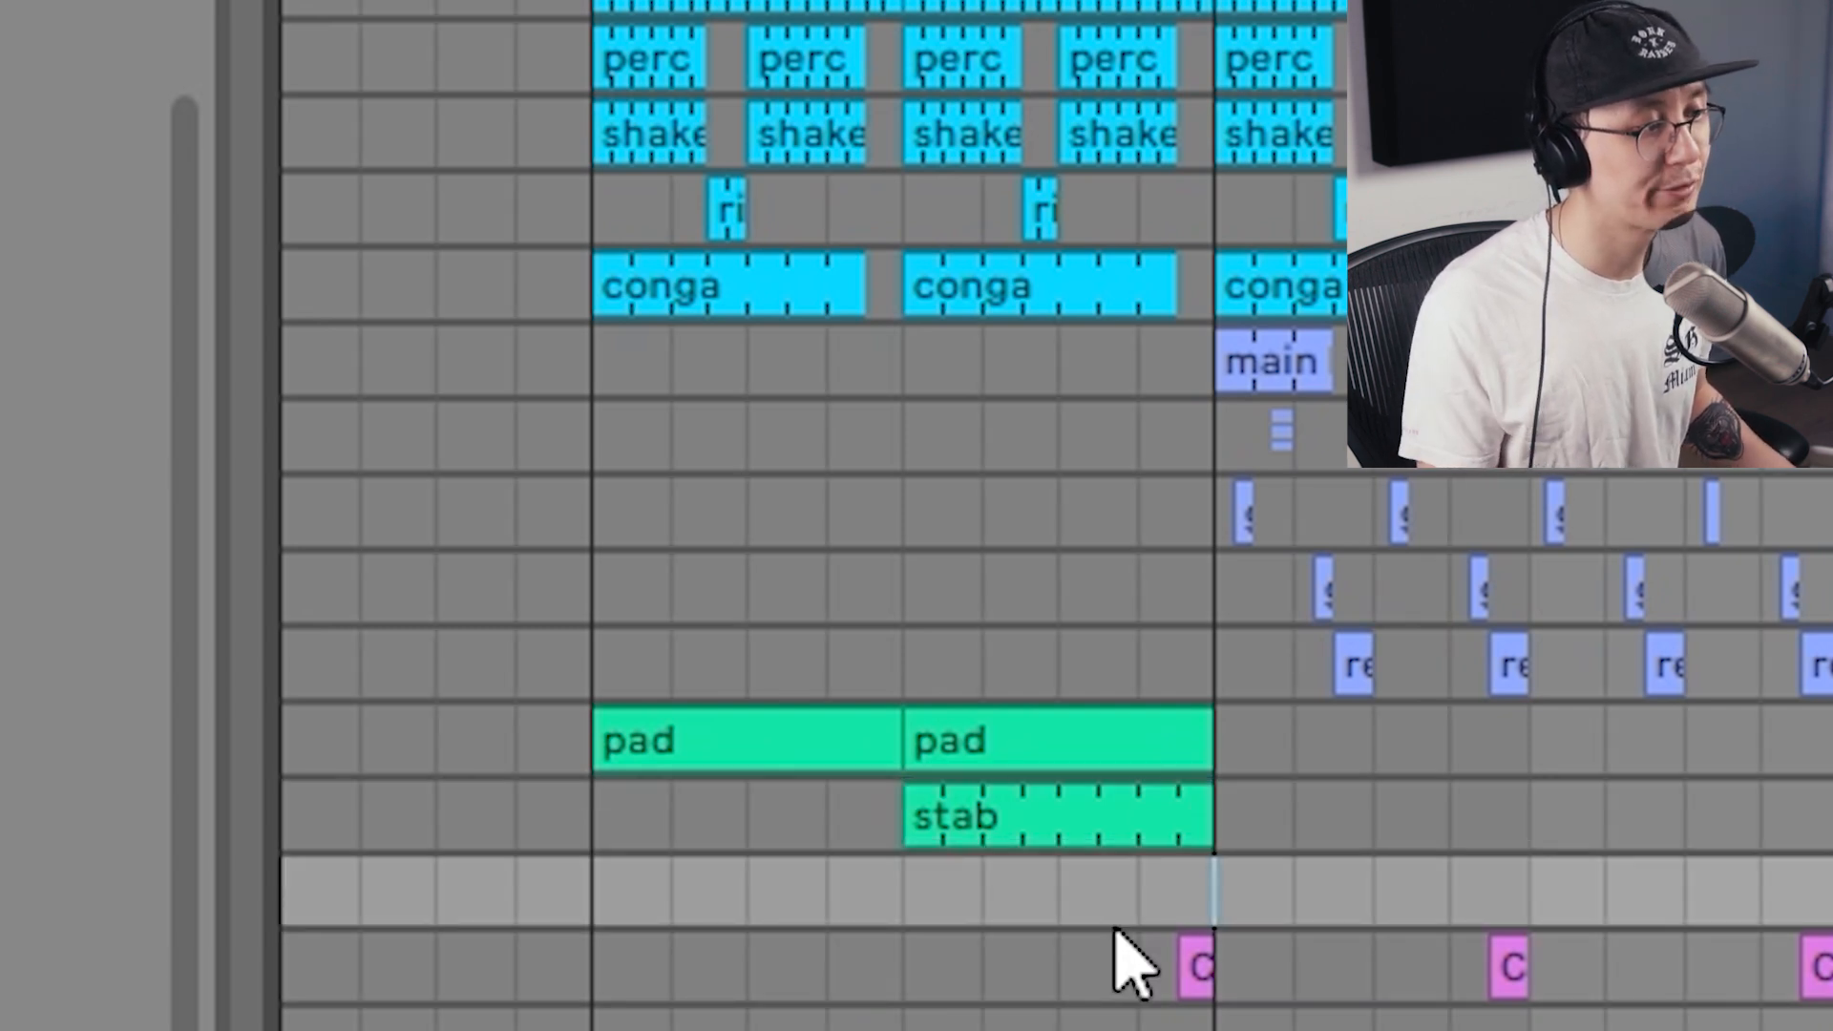
pyautogui.click(1135, 962)
pyautogui.press('space')
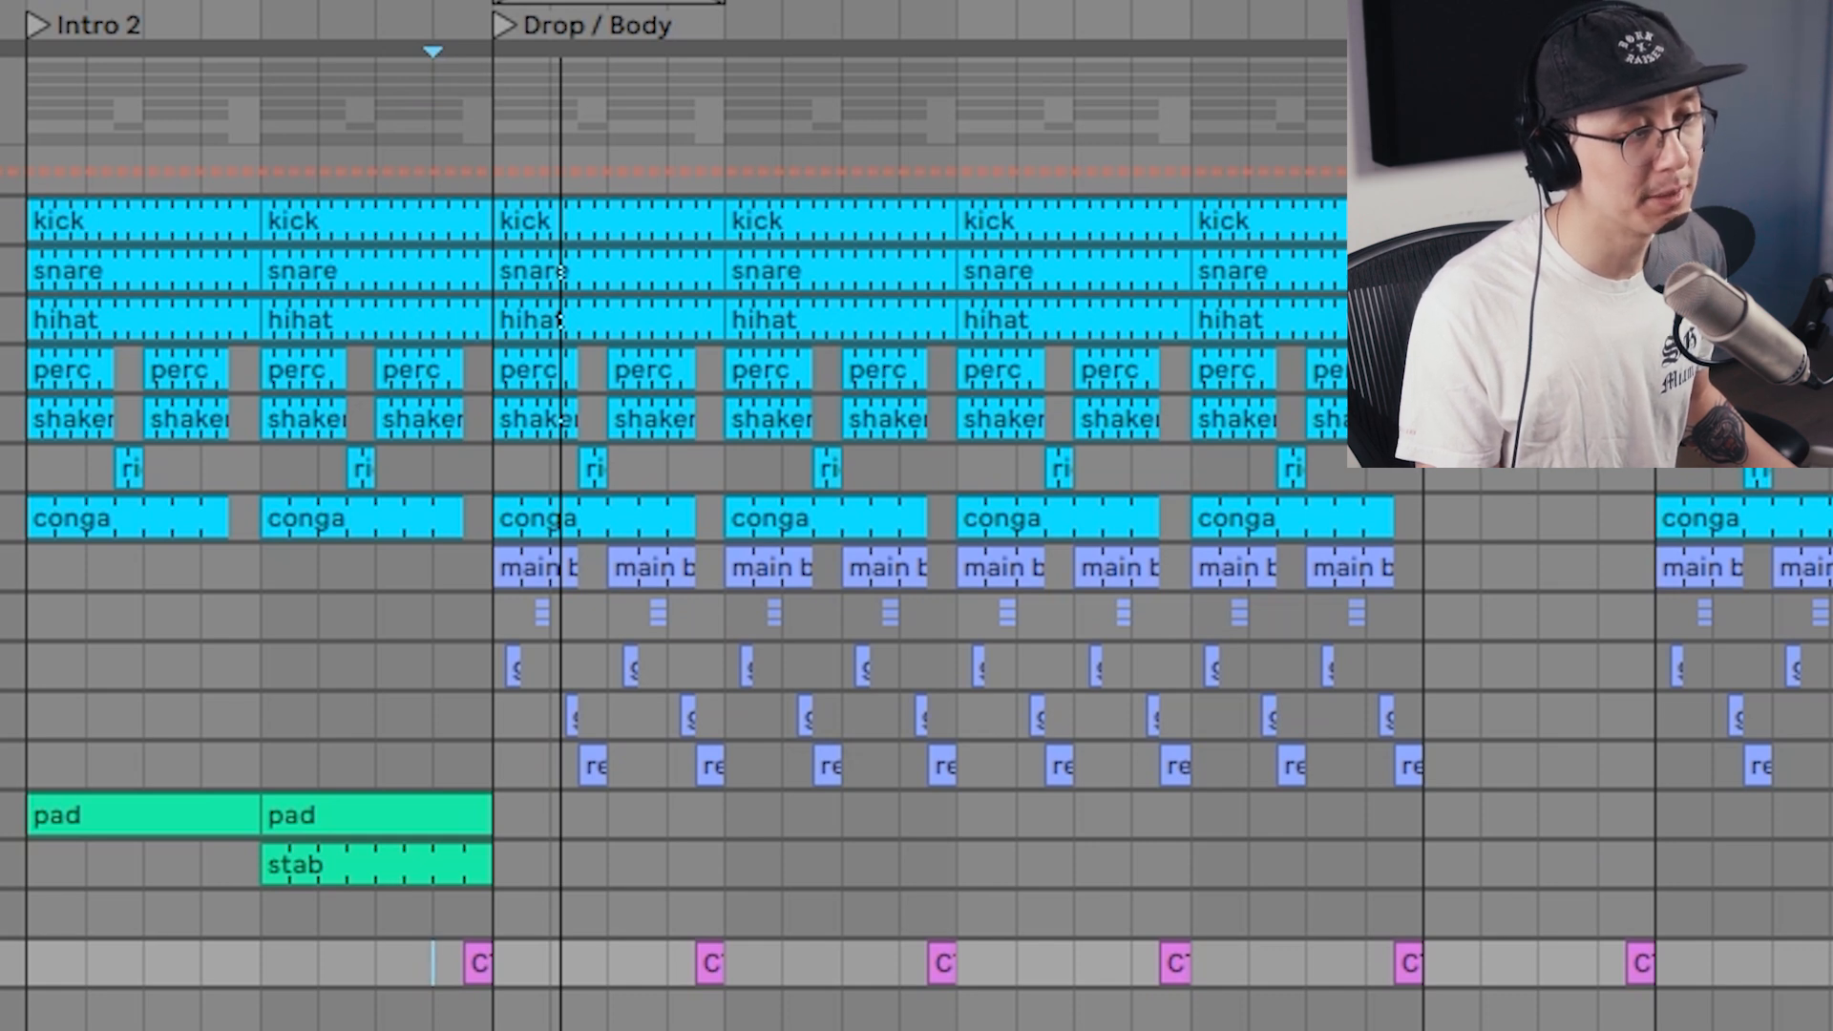
# - Delete the gnarly1 and gnarly2 clips from the first 16 bars of Drop / Body
pyautogui.scroll(6, 496, 516)
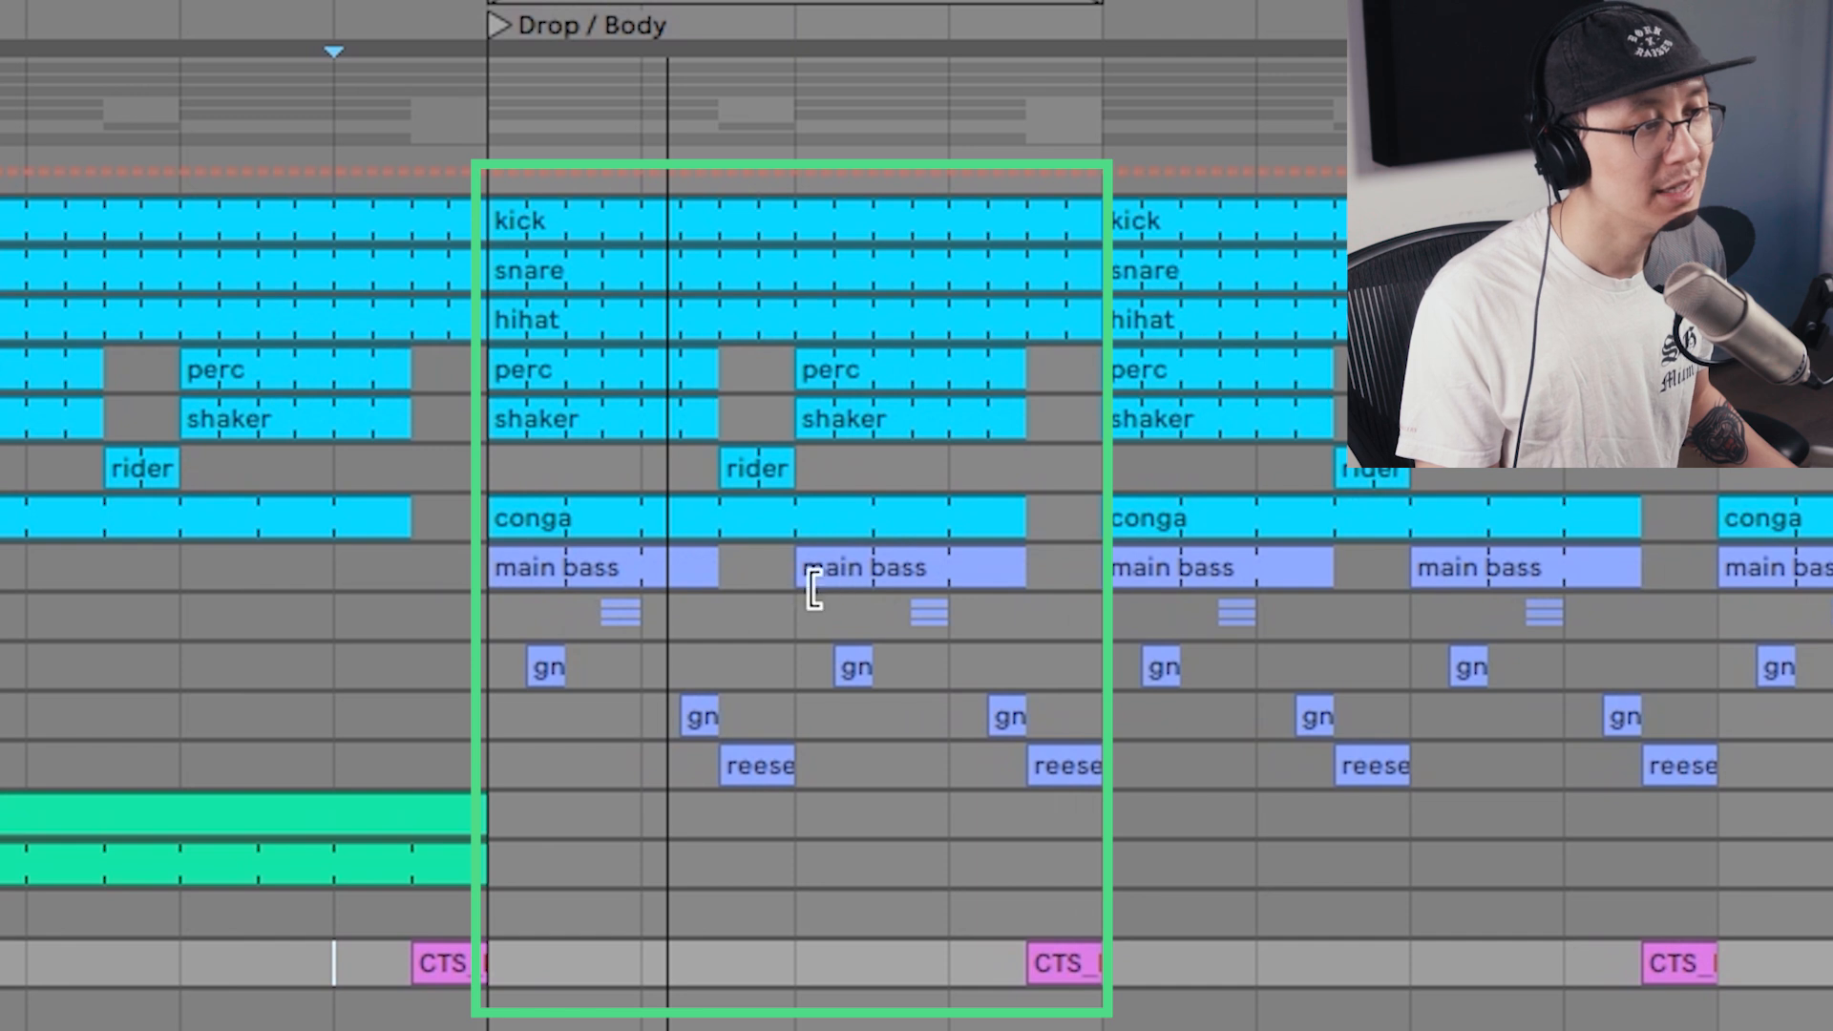
pyautogui.moveTo(485, 664); pyautogui.dragTo(1100, 726)
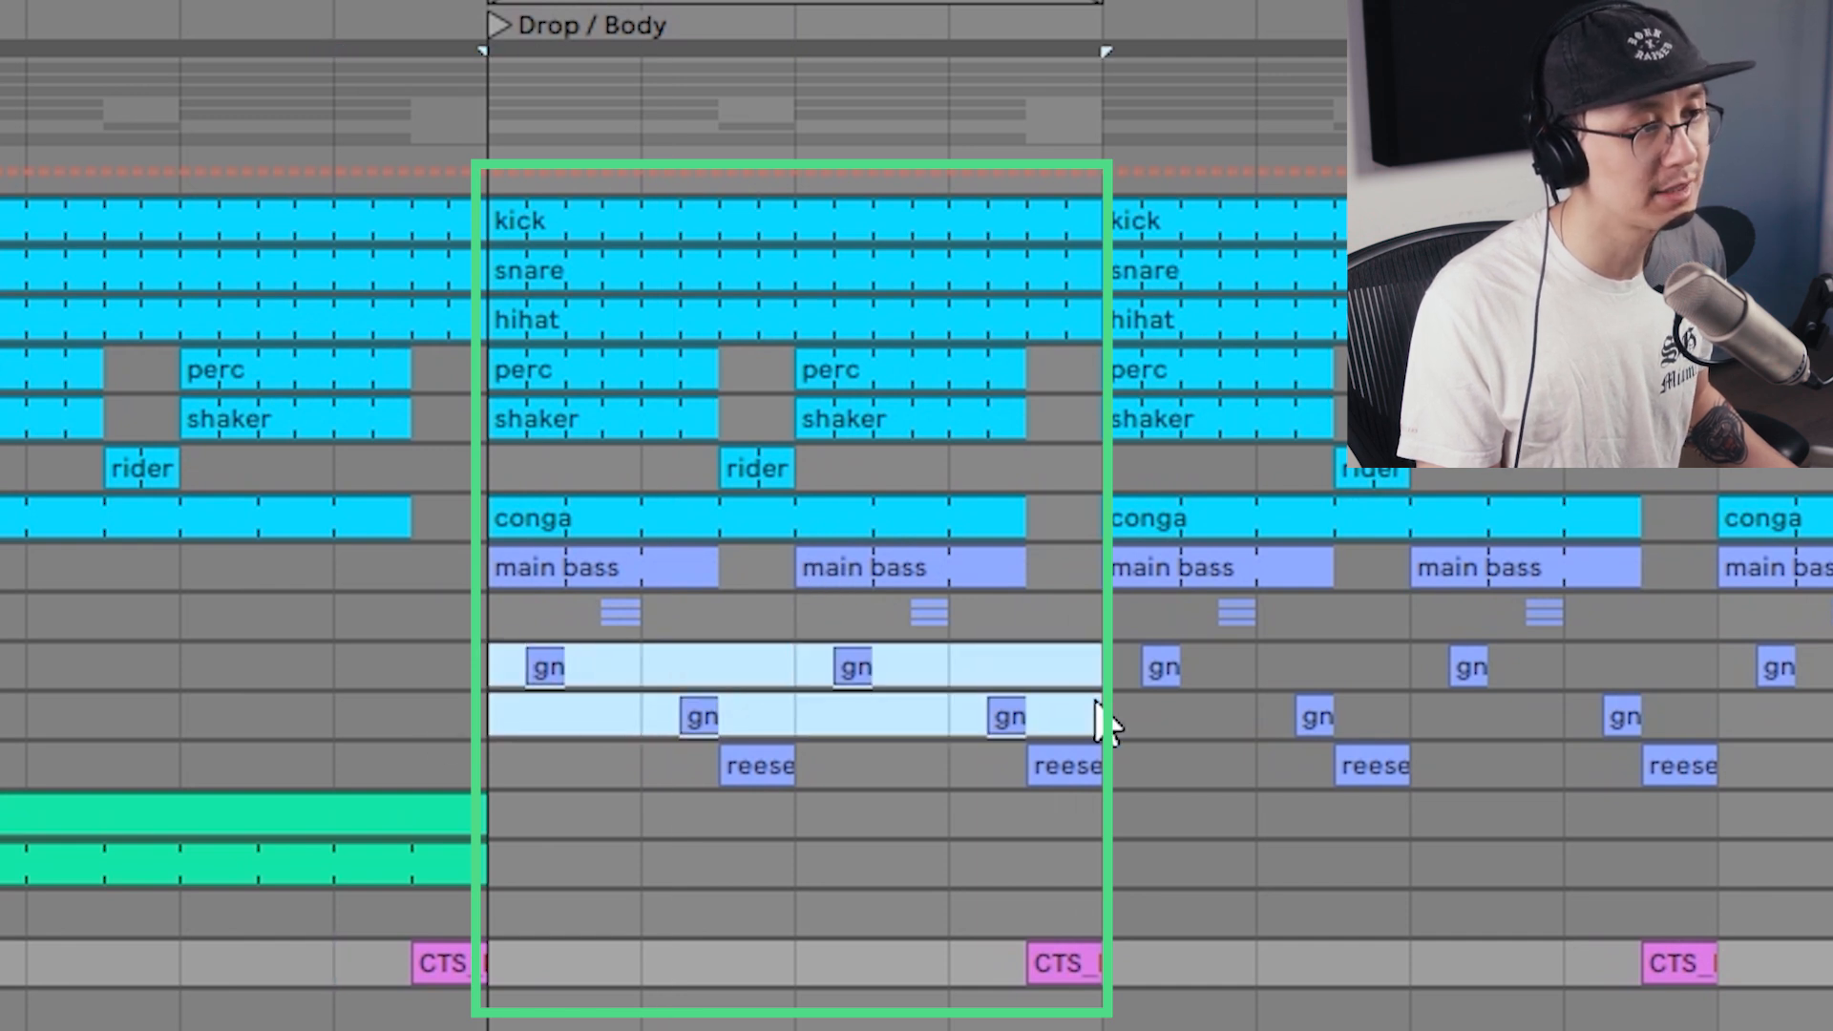
pyautogui.press('Delete')
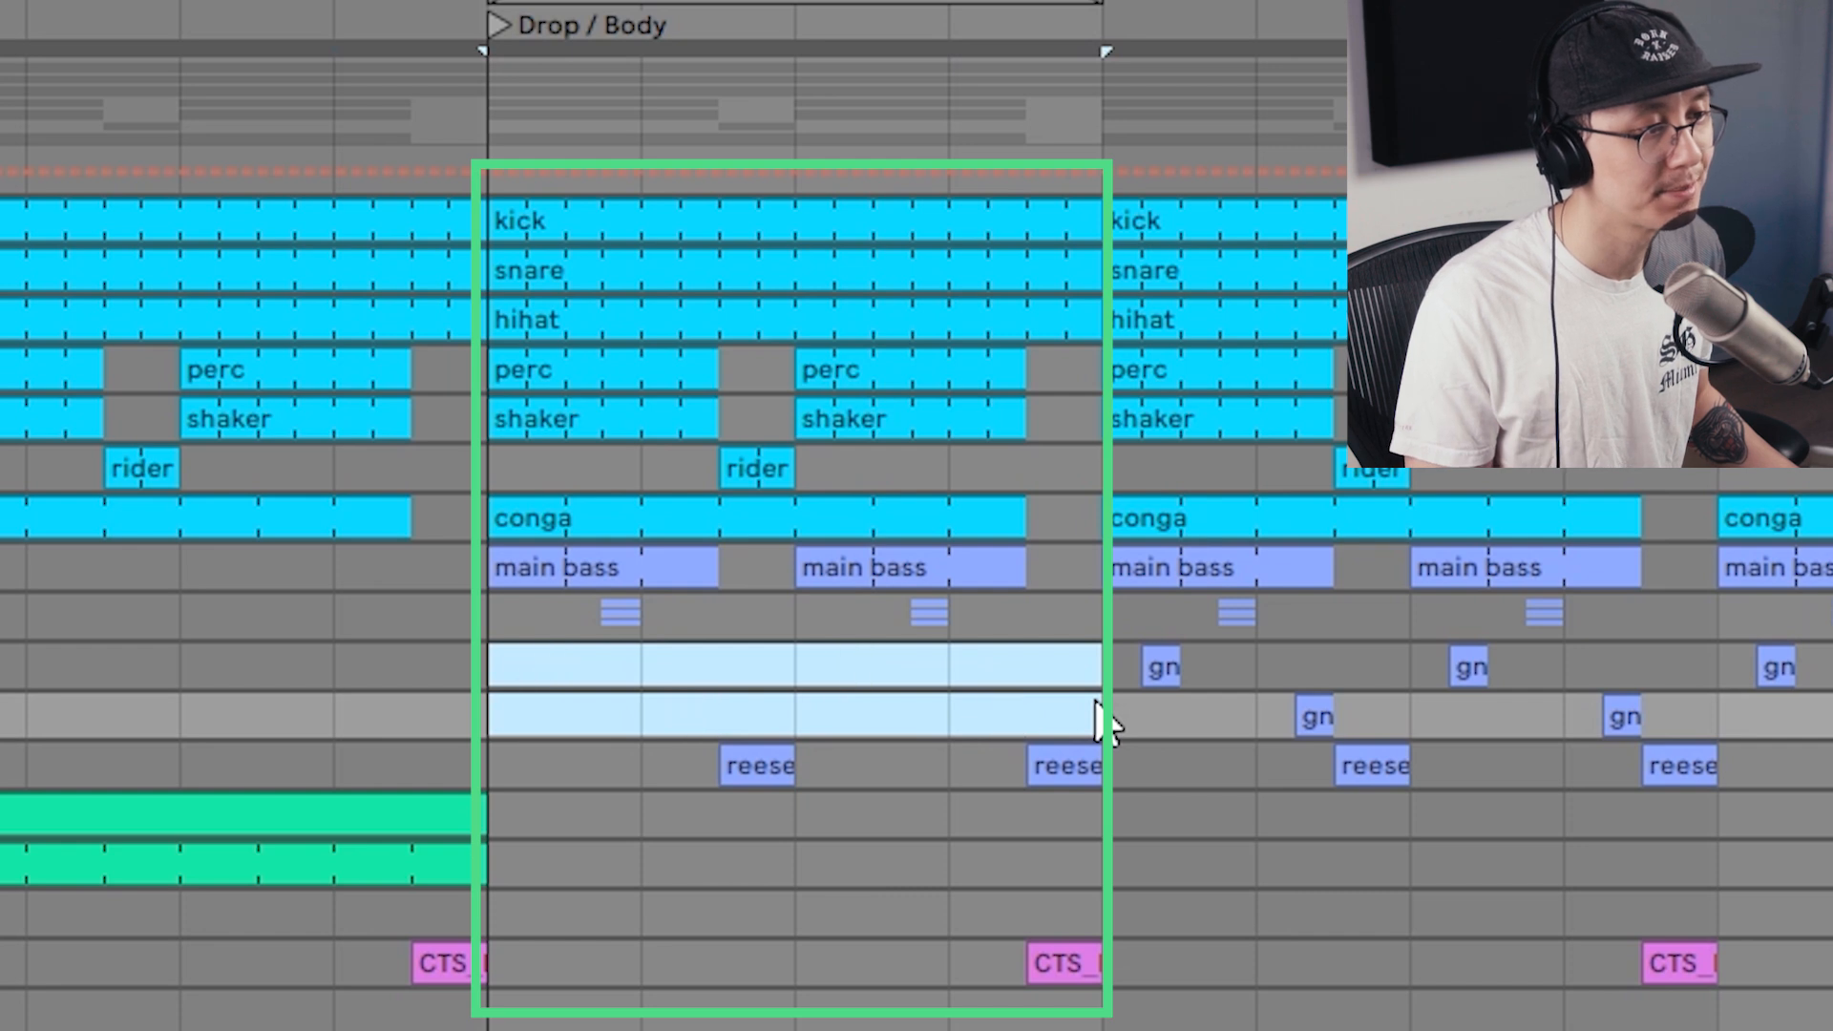
# - Duplicate the first four bars of the main bass and noise bass clips in Drop / Body twice
pyautogui.click(761, 767)
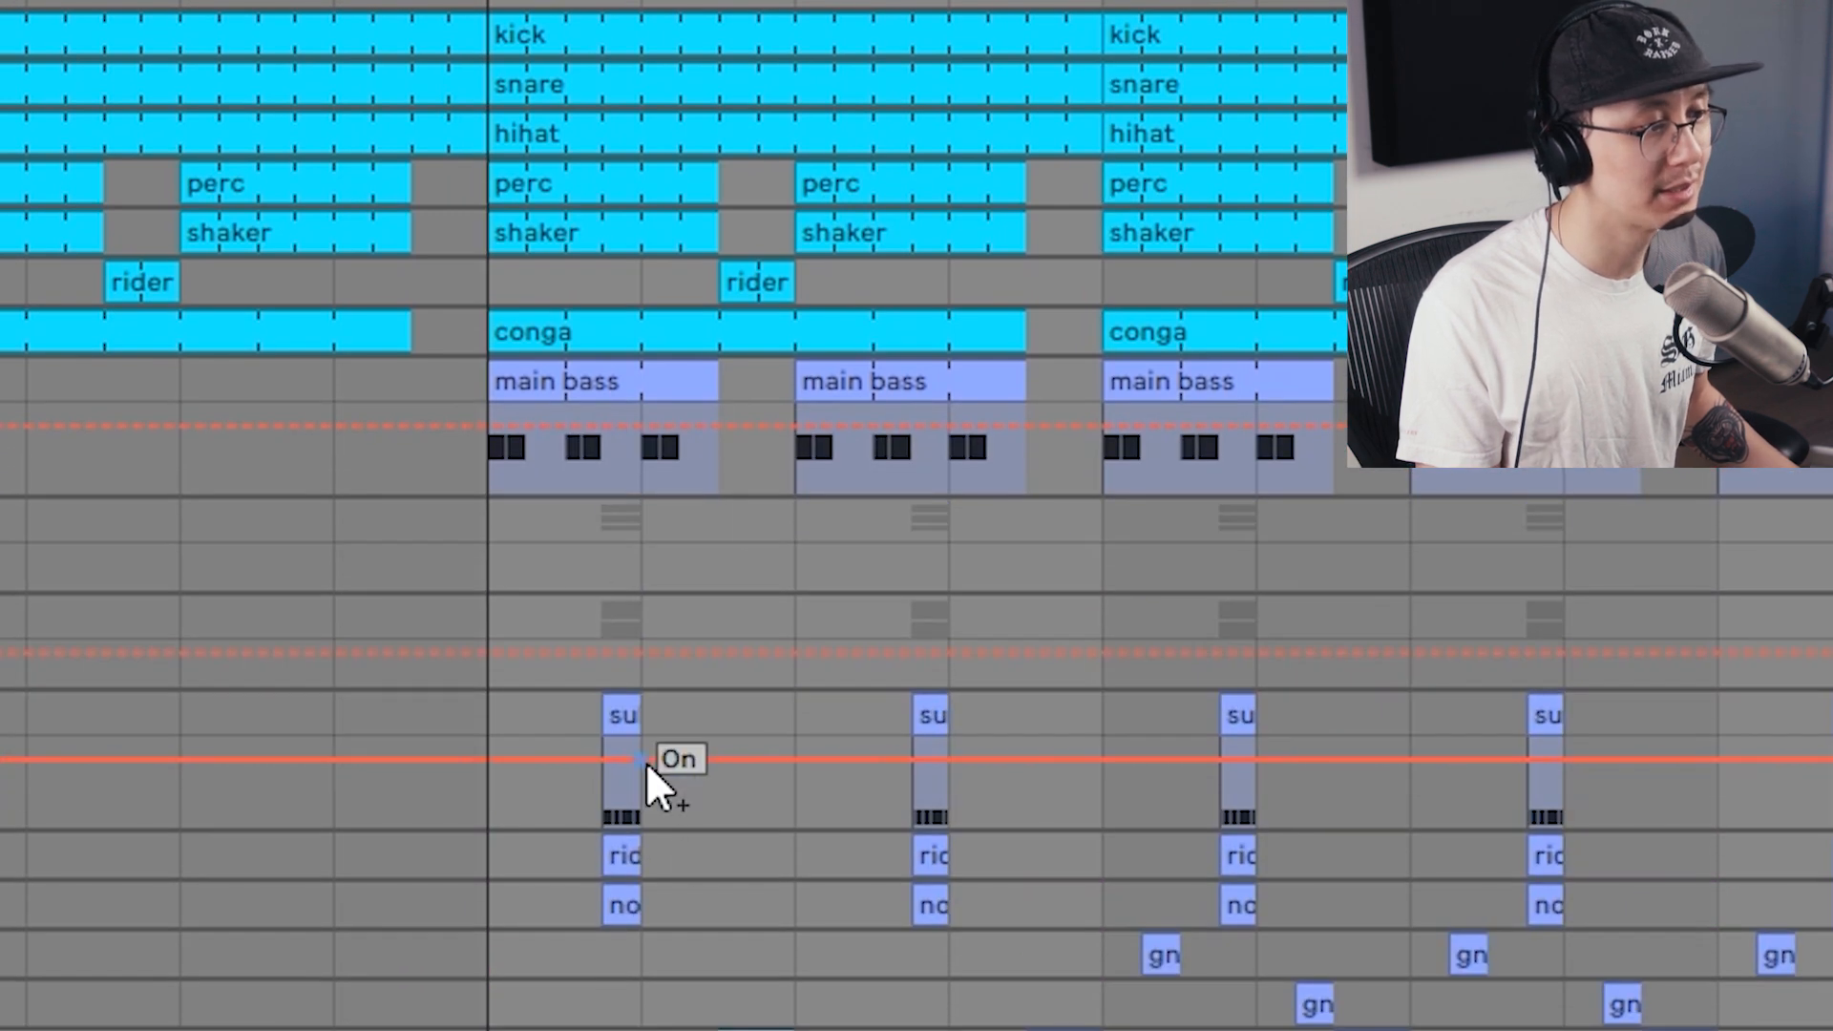
pyautogui.moveTo(651, 926); pyautogui.dragTo(495, 381)
pyautogui.hotkey('ctrl', 'd')
pyautogui.hotkey('ctrl', 'd')
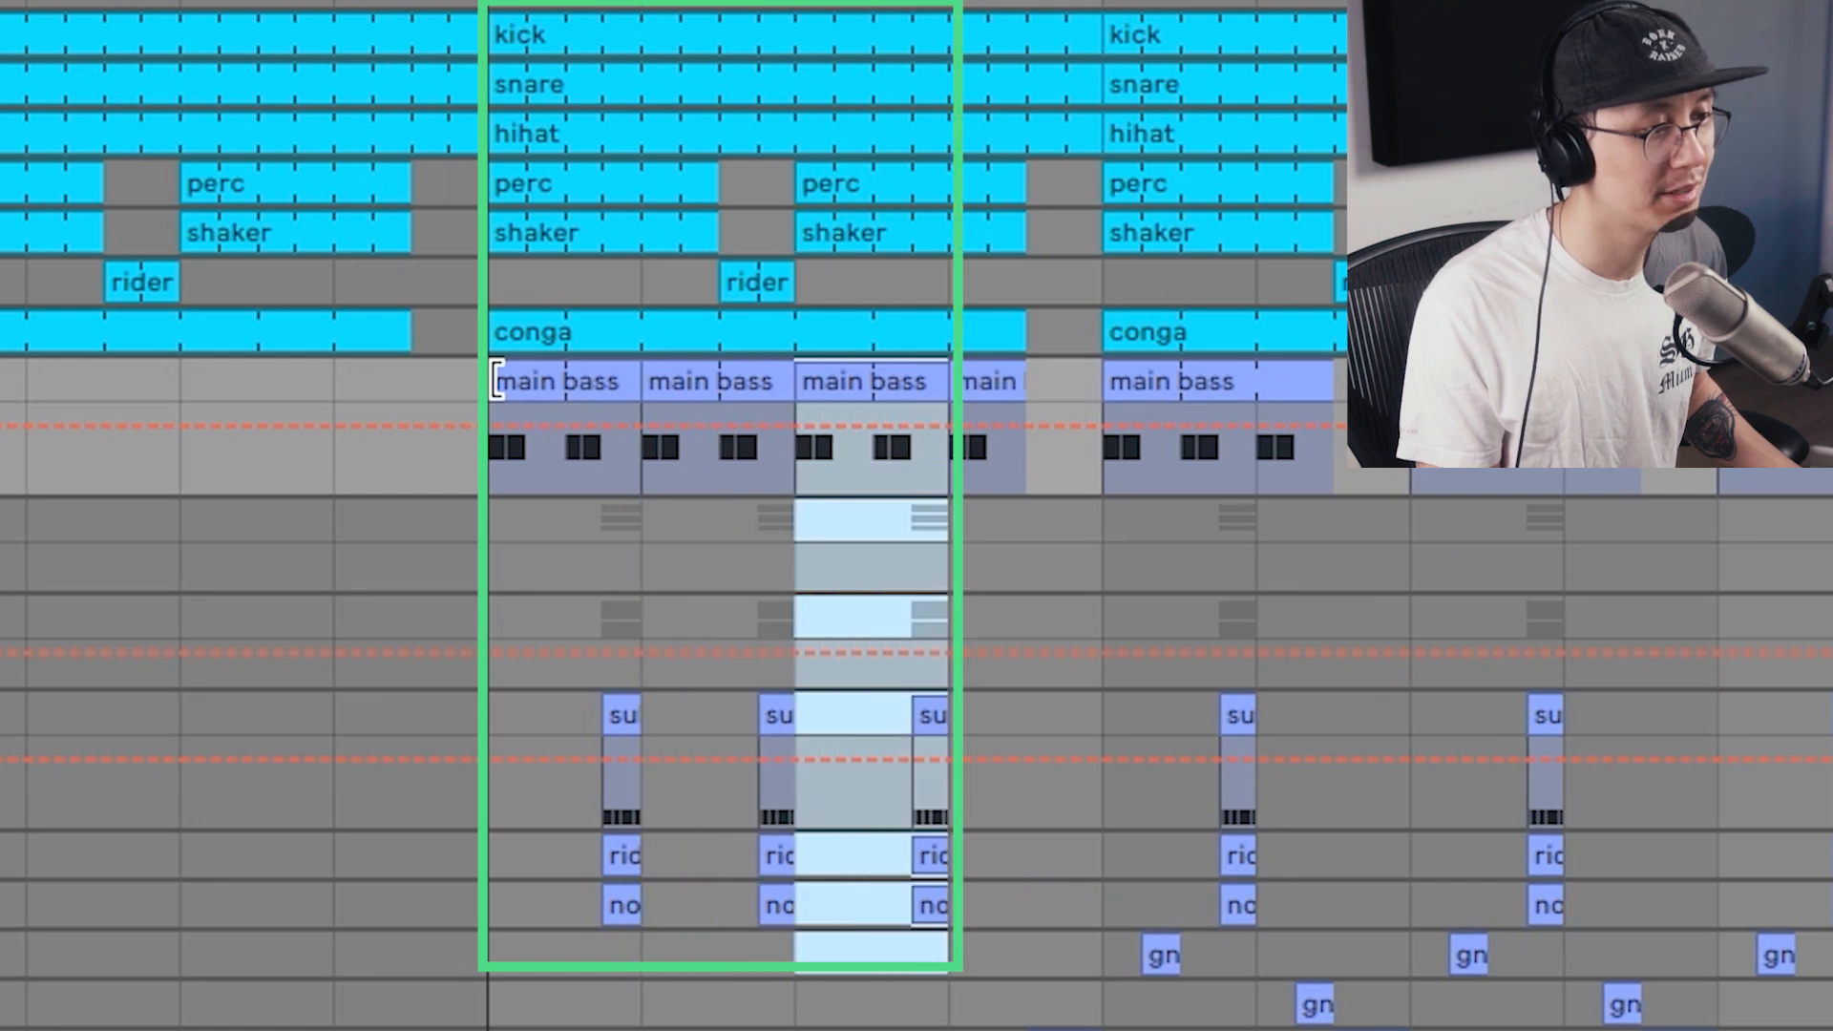
# - Delete the perc, shaker and rider clips from the first block of Drop / Body
pyautogui.click(503, 524)
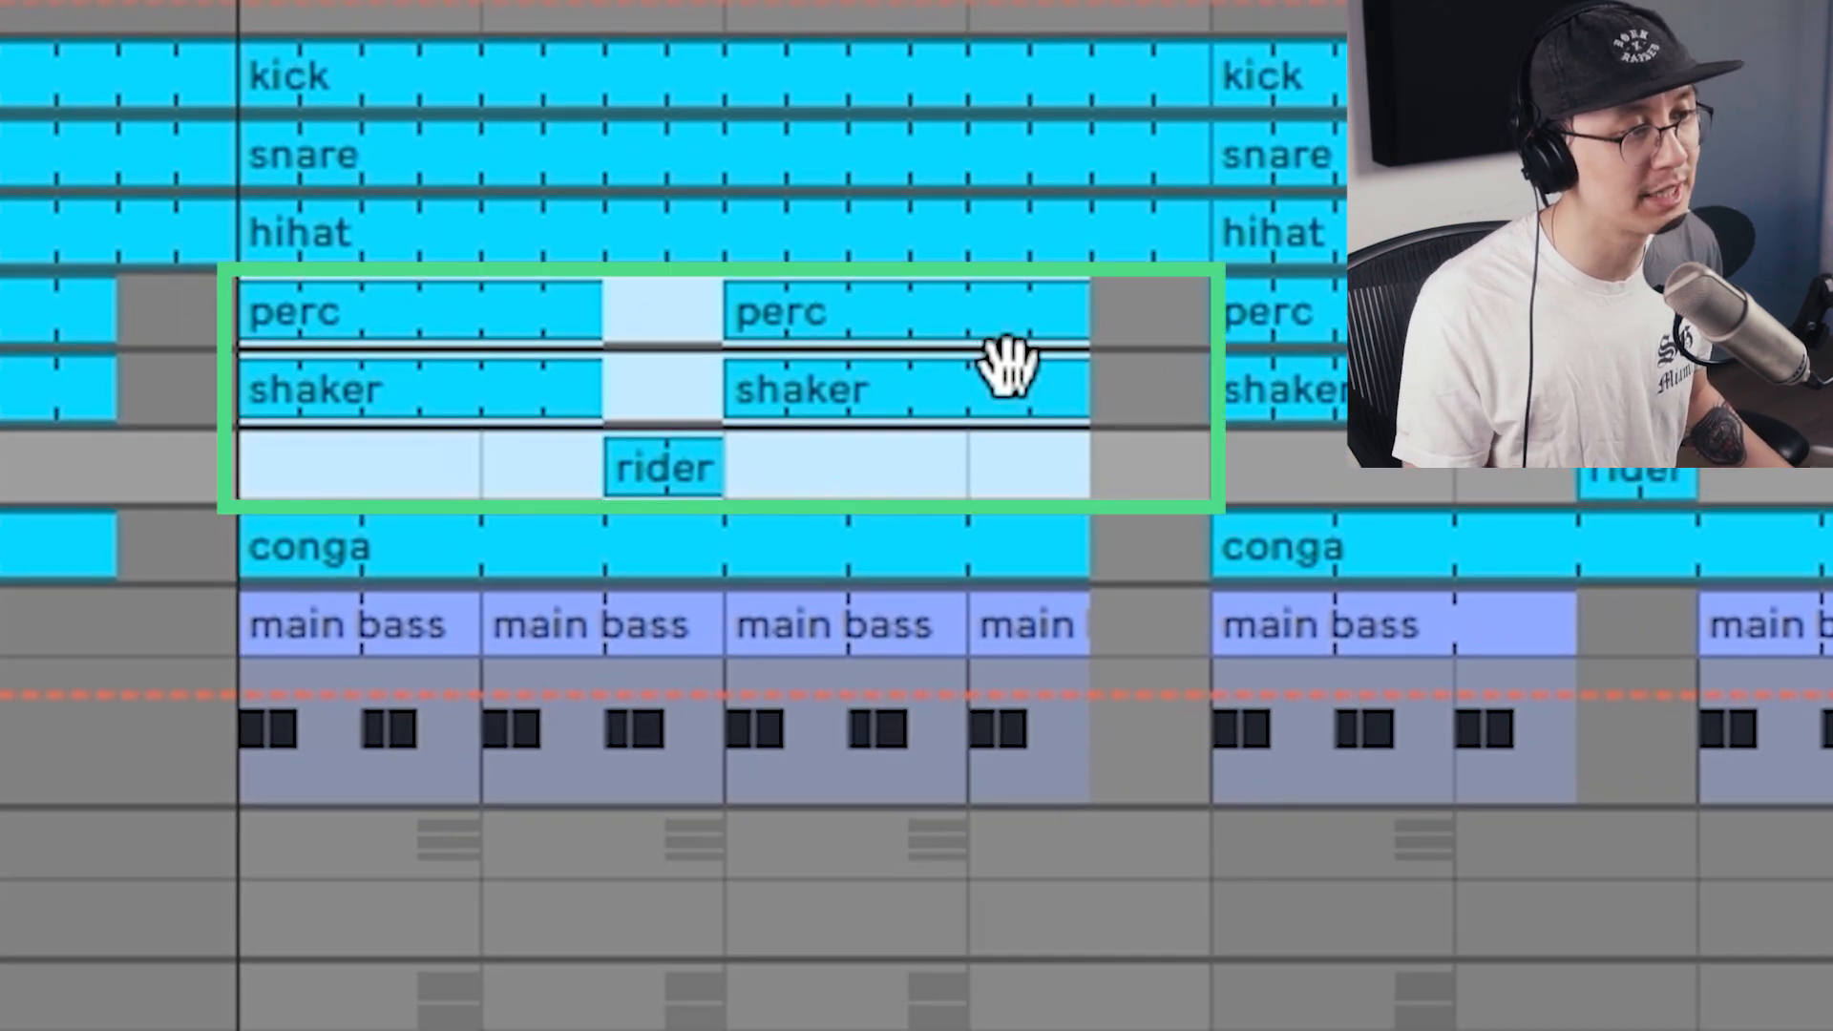
pyautogui.press('Delete')
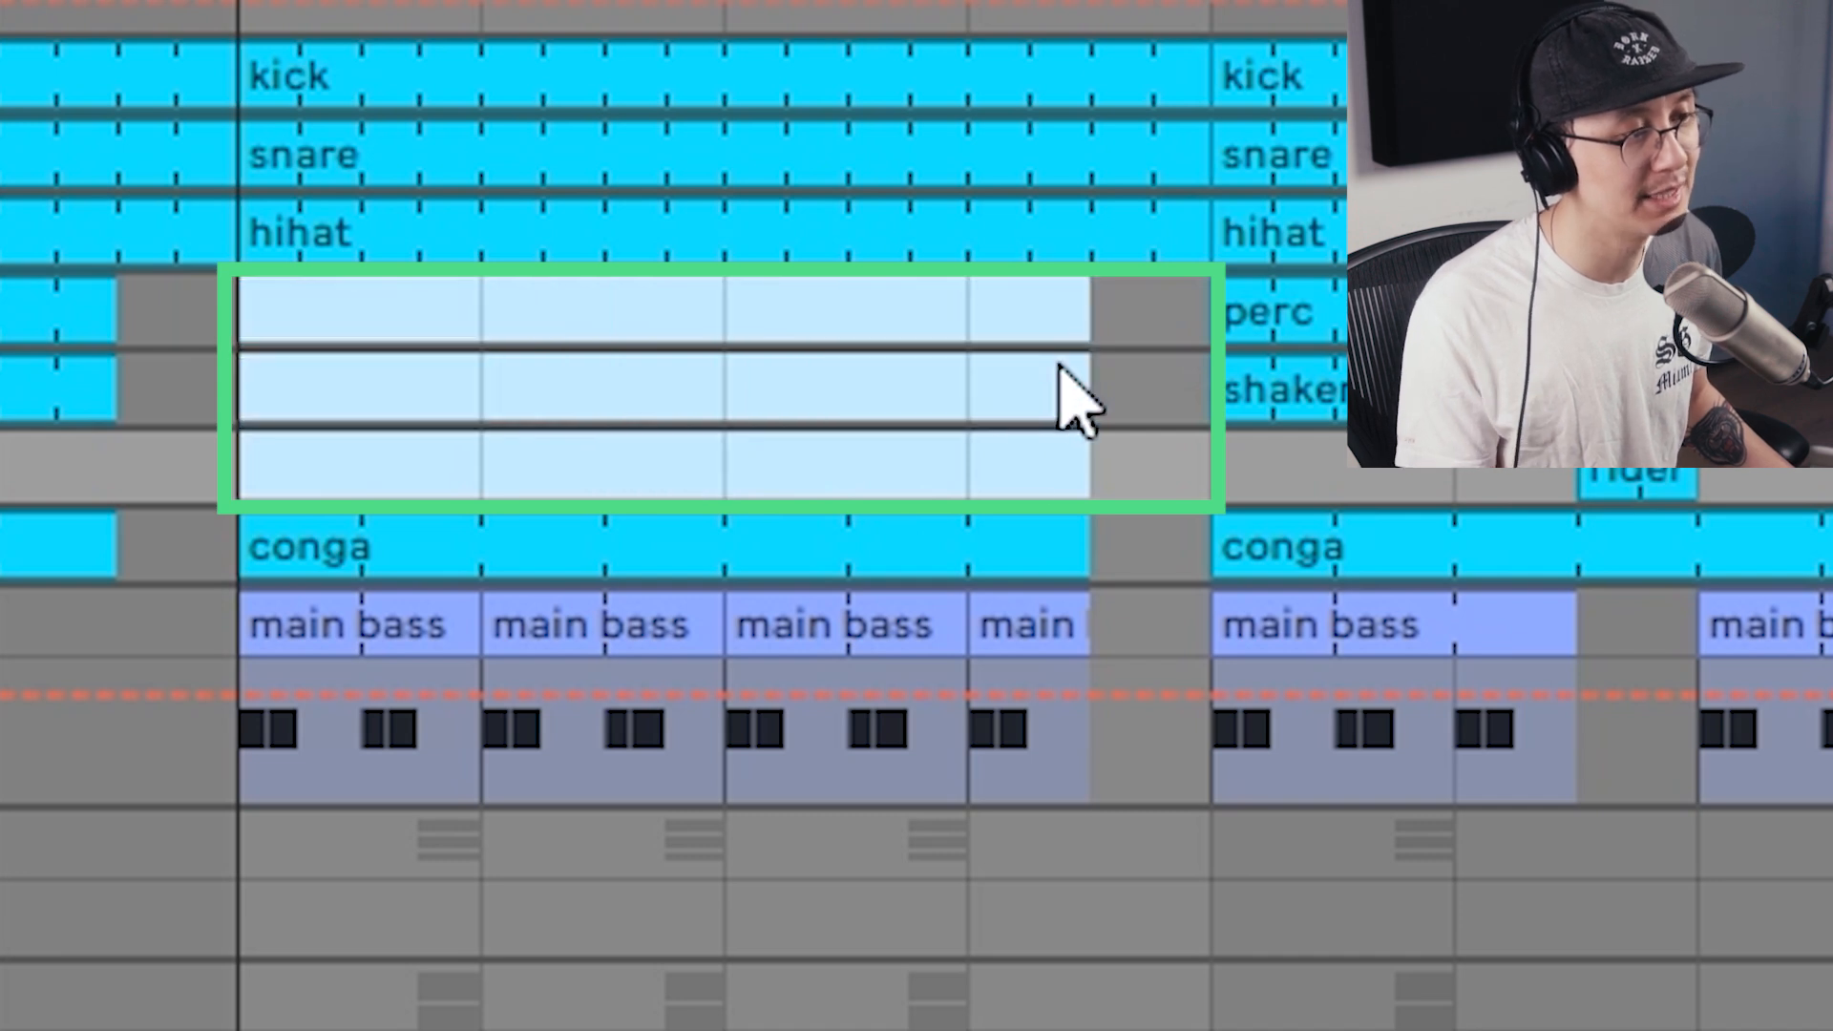
pyautogui.click(246, 441)
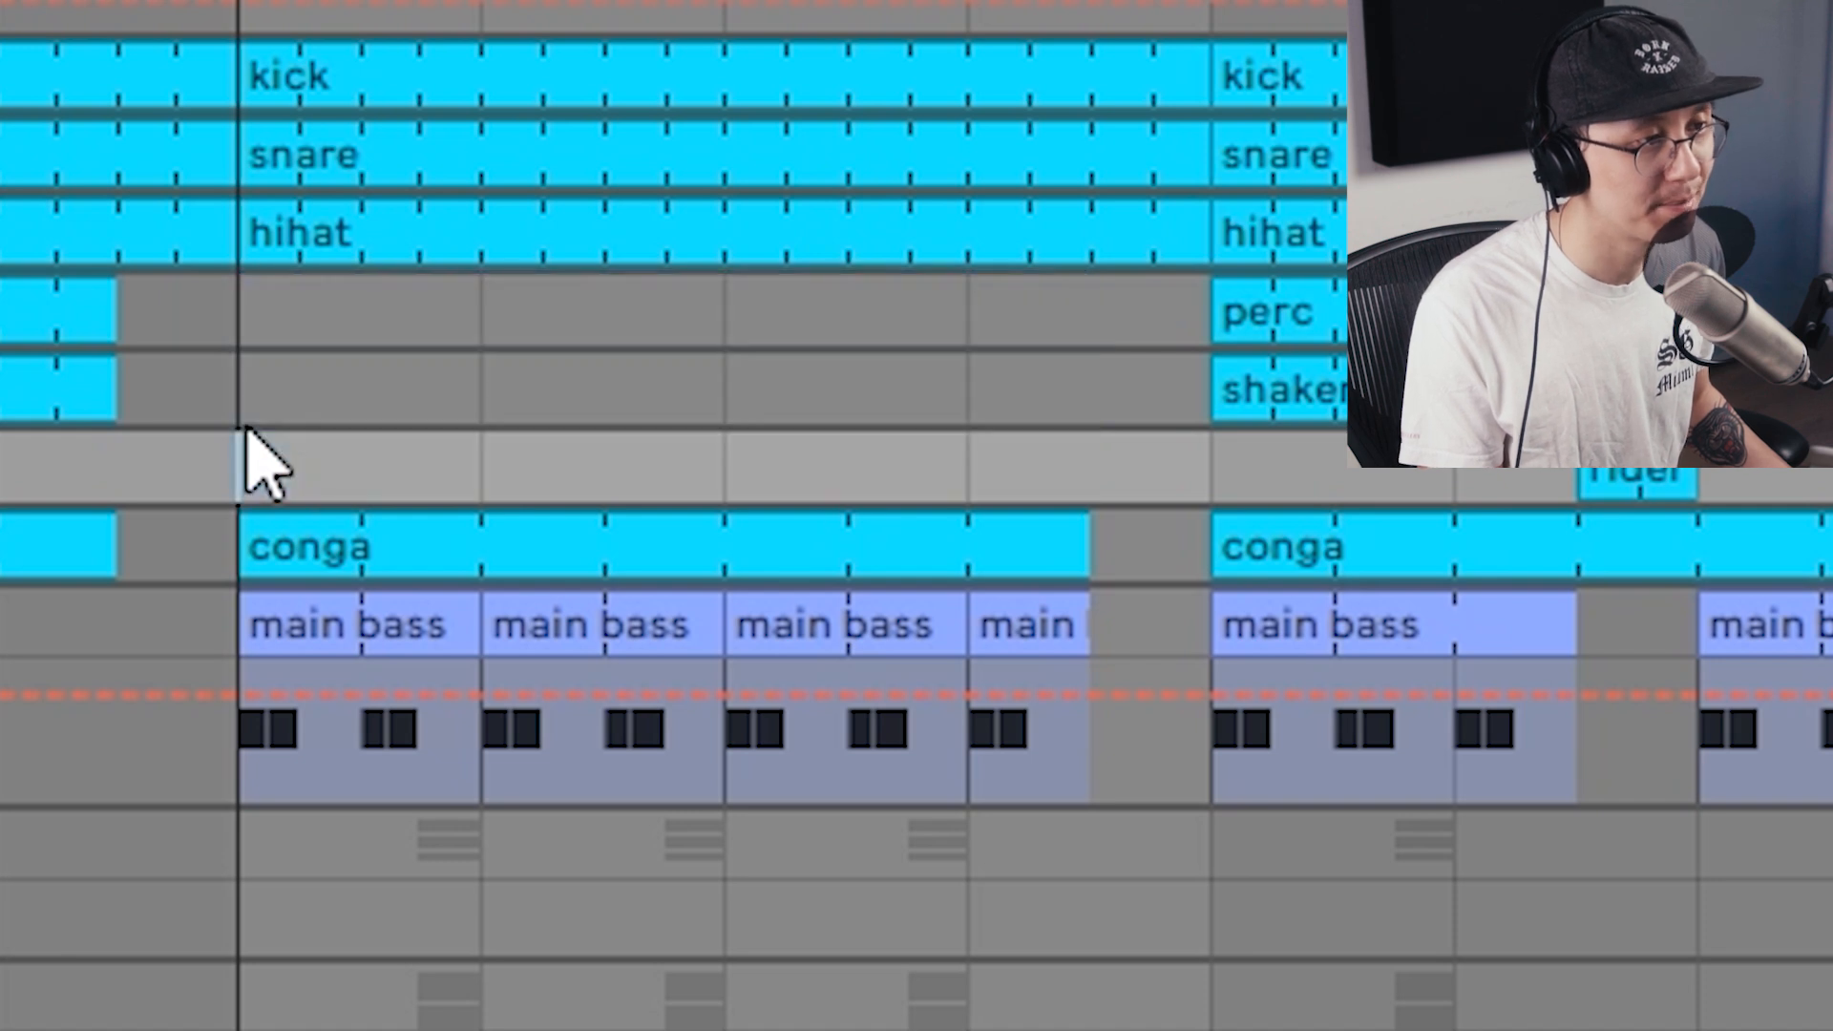
# - Play the first block of Drop / Body from bar 49 and look over the blocks that follow it
pyautogui.press('space')
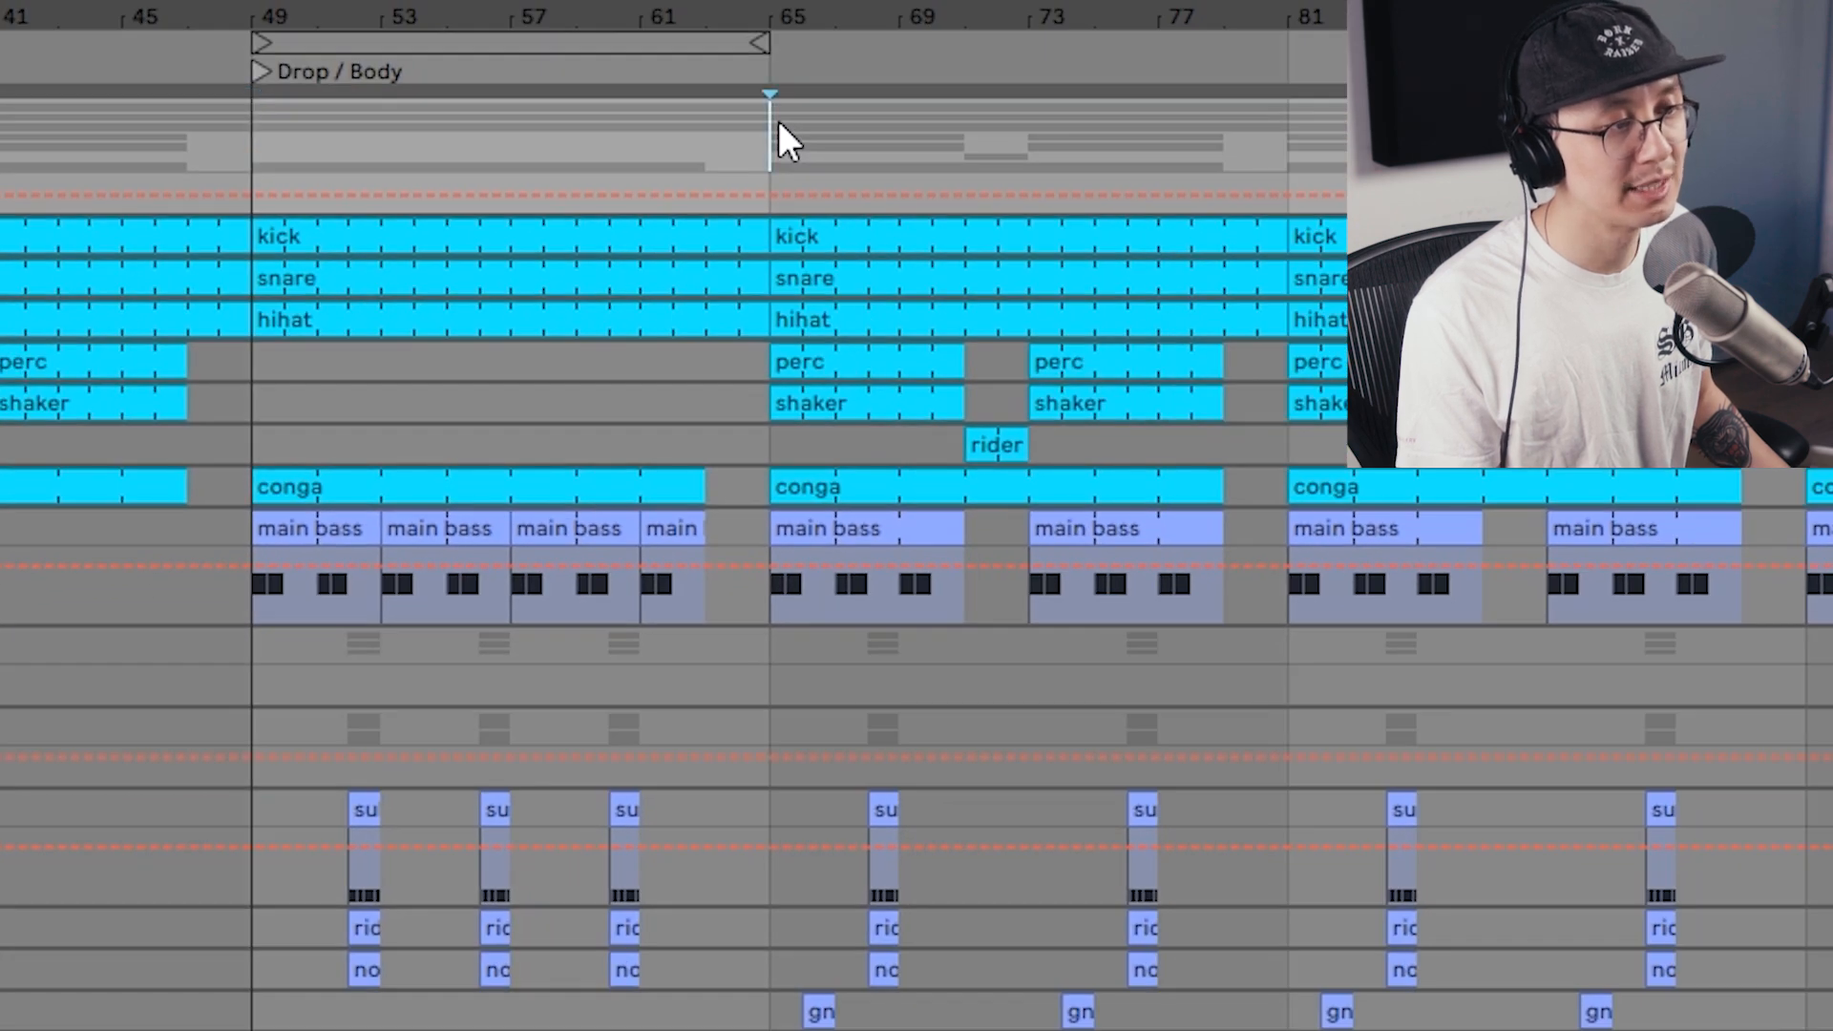
pyautogui.click(328, 153)
pyautogui.click(1239, 140)
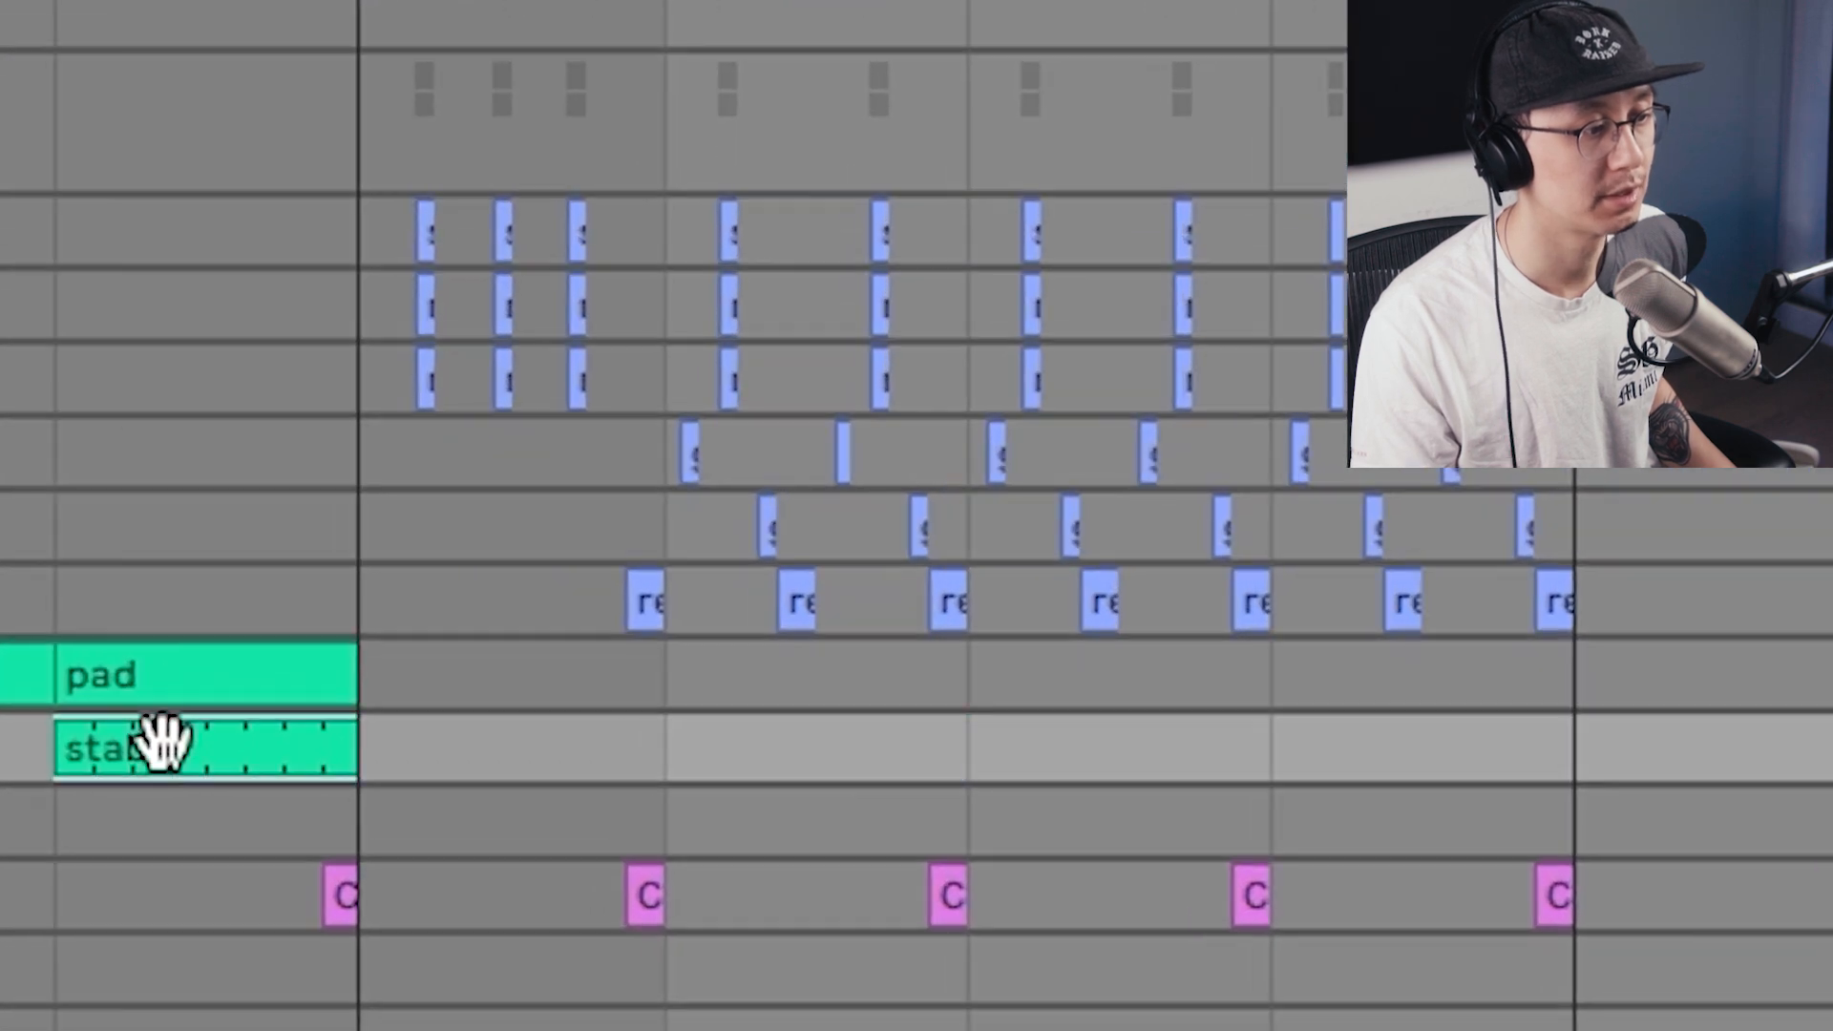
# - Copy the Intro 2 stab clip into the third block of Drop / Body, the pad clip into the fourth, and both into Break
pyautogui.moveTo(448, 899); pyautogui.dragTo(892, 923)
pyautogui.moveTo(1069, 792); pyautogui.dragTo(1069, 792)
pyautogui.moveTo(225, 667); pyautogui.dragTo(1617, 687)
pyautogui.moveTo(605, 735); pyautogui.dragTo(1096, 777)
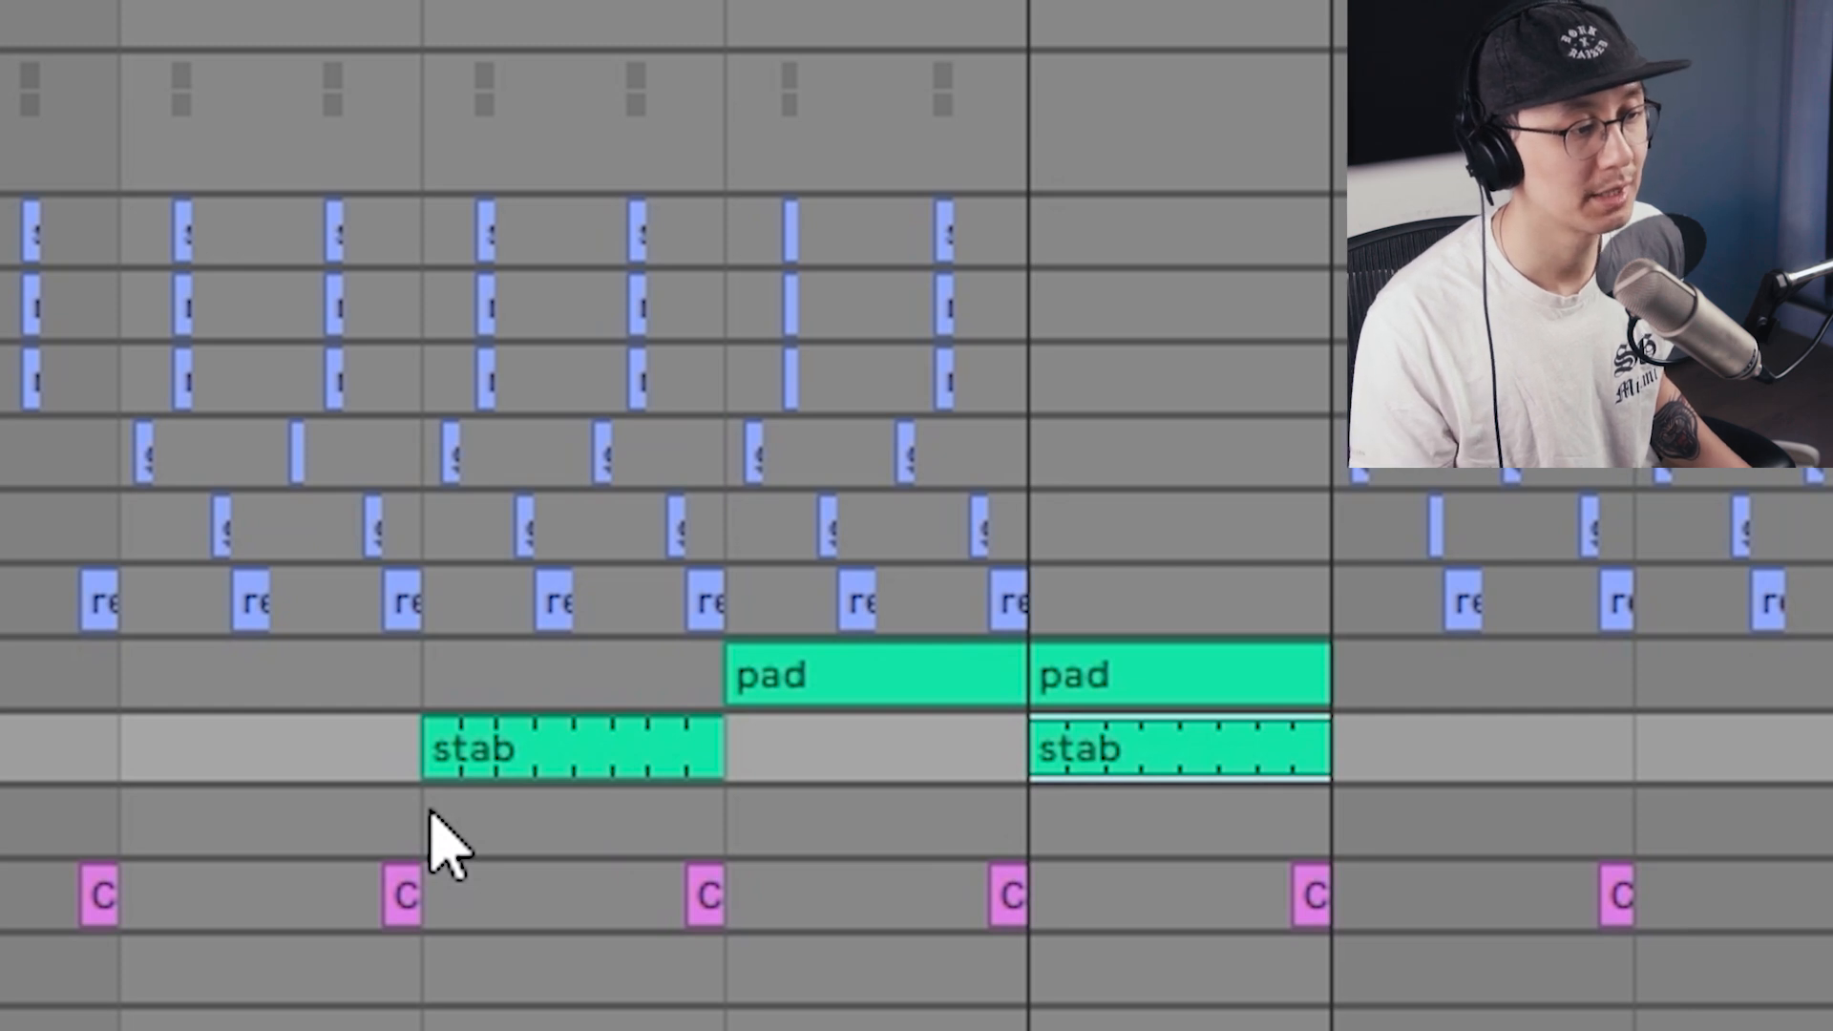
# - Narrow the arrangement grid by three steps and play the third and fourth blocks of Drop / Body, including the transitions at their ends
pyautogui.click(430, 823)
pyautogui.press('space')
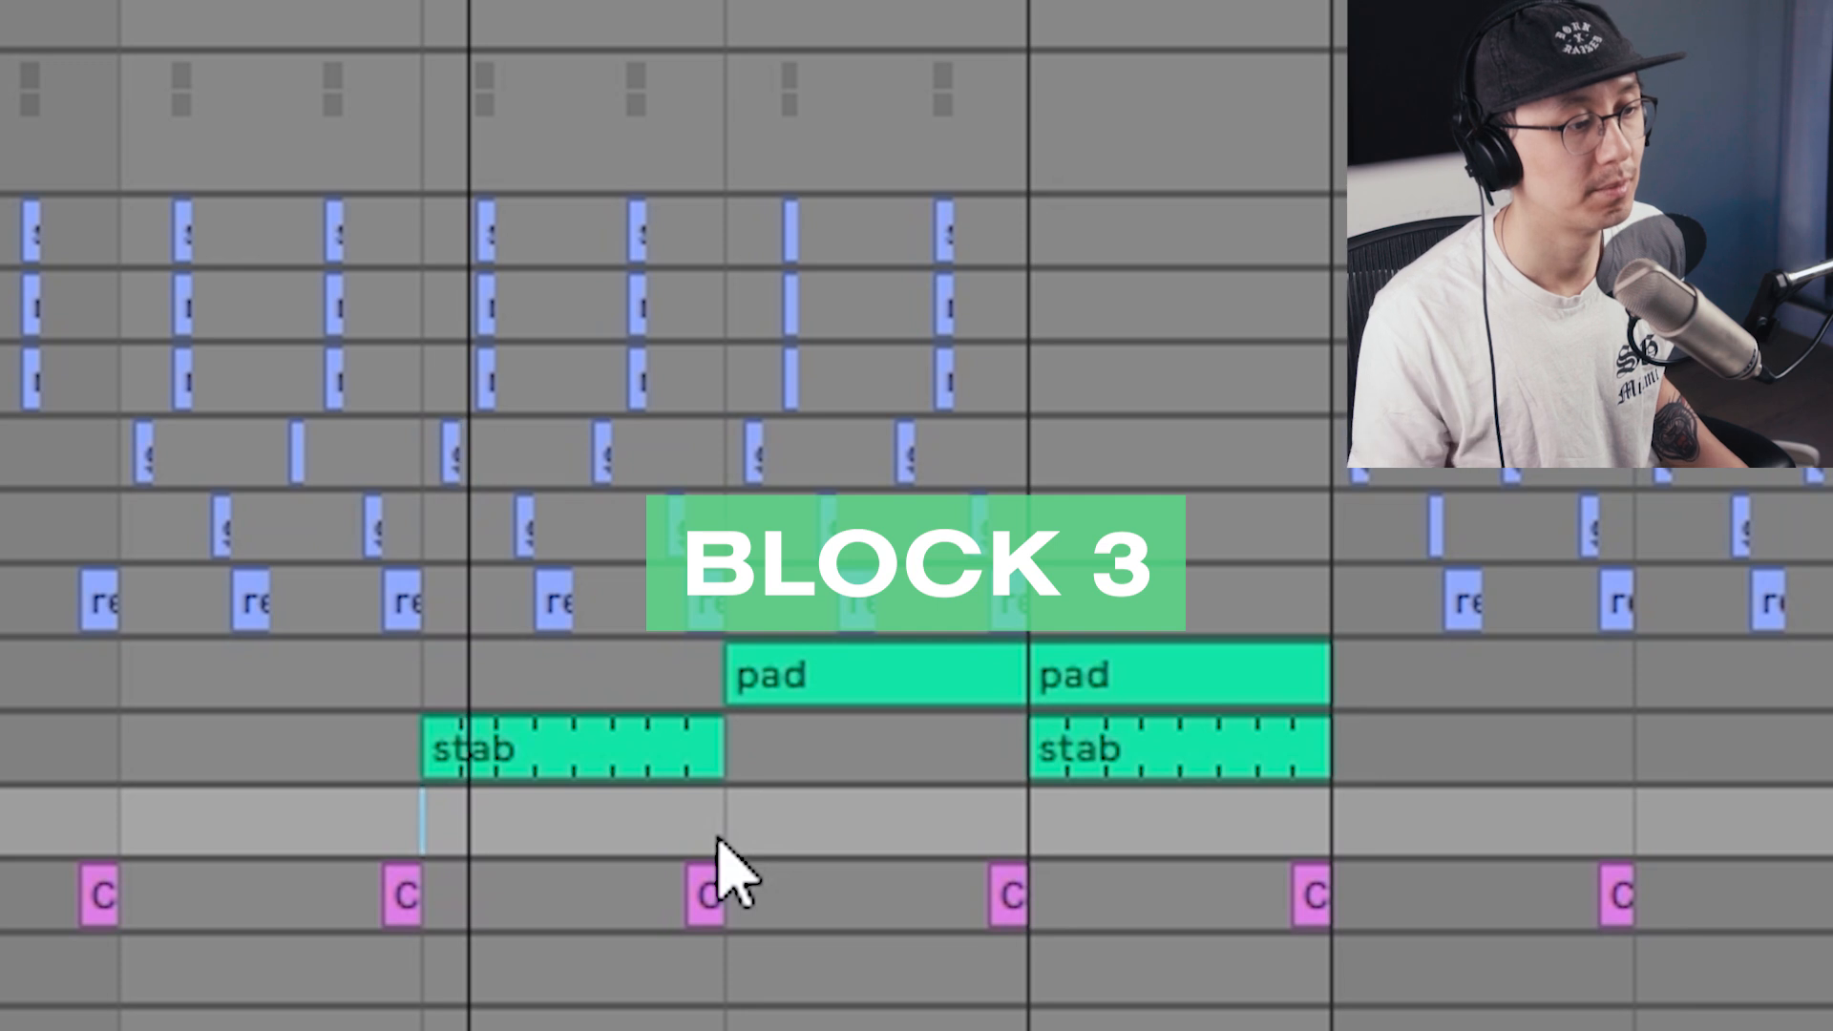
pyautogui.hotkey('ctrl', '1')
pyautogui.hotkey('ctrl', '1')
pyautogui.hotkey('ctrl', '1')
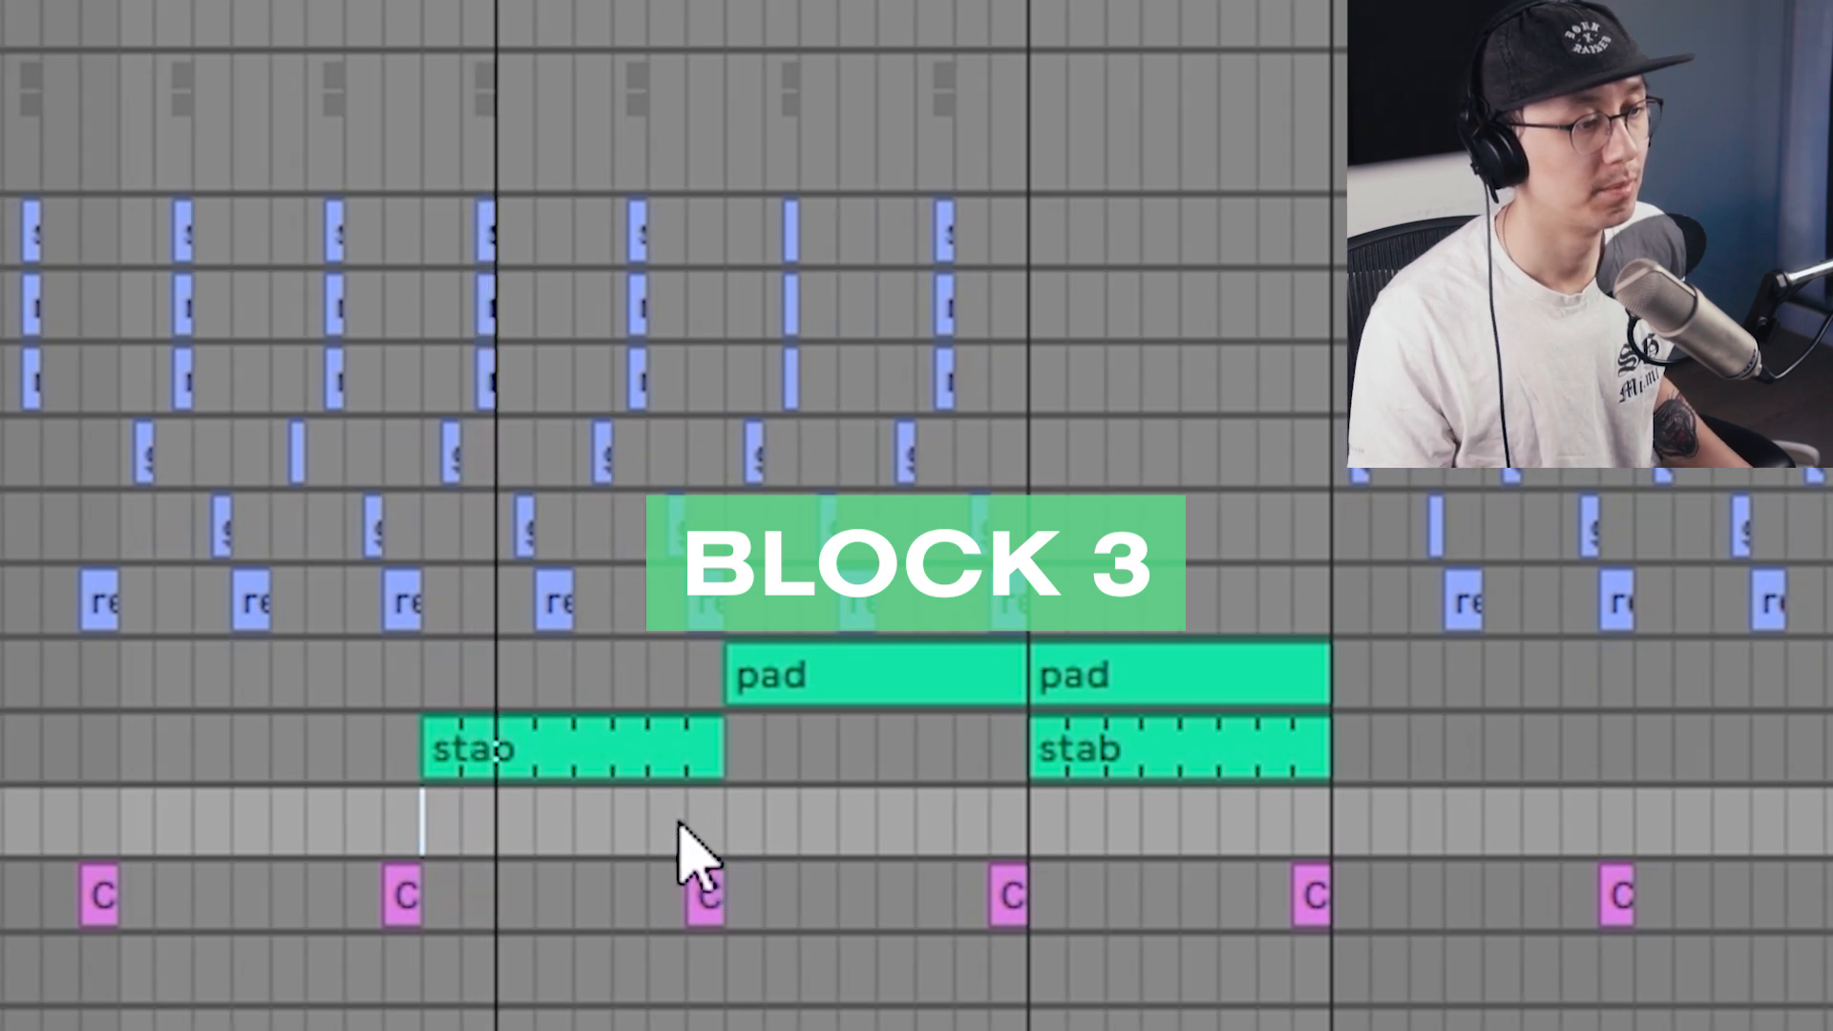
pyautogui.click(679, 827)
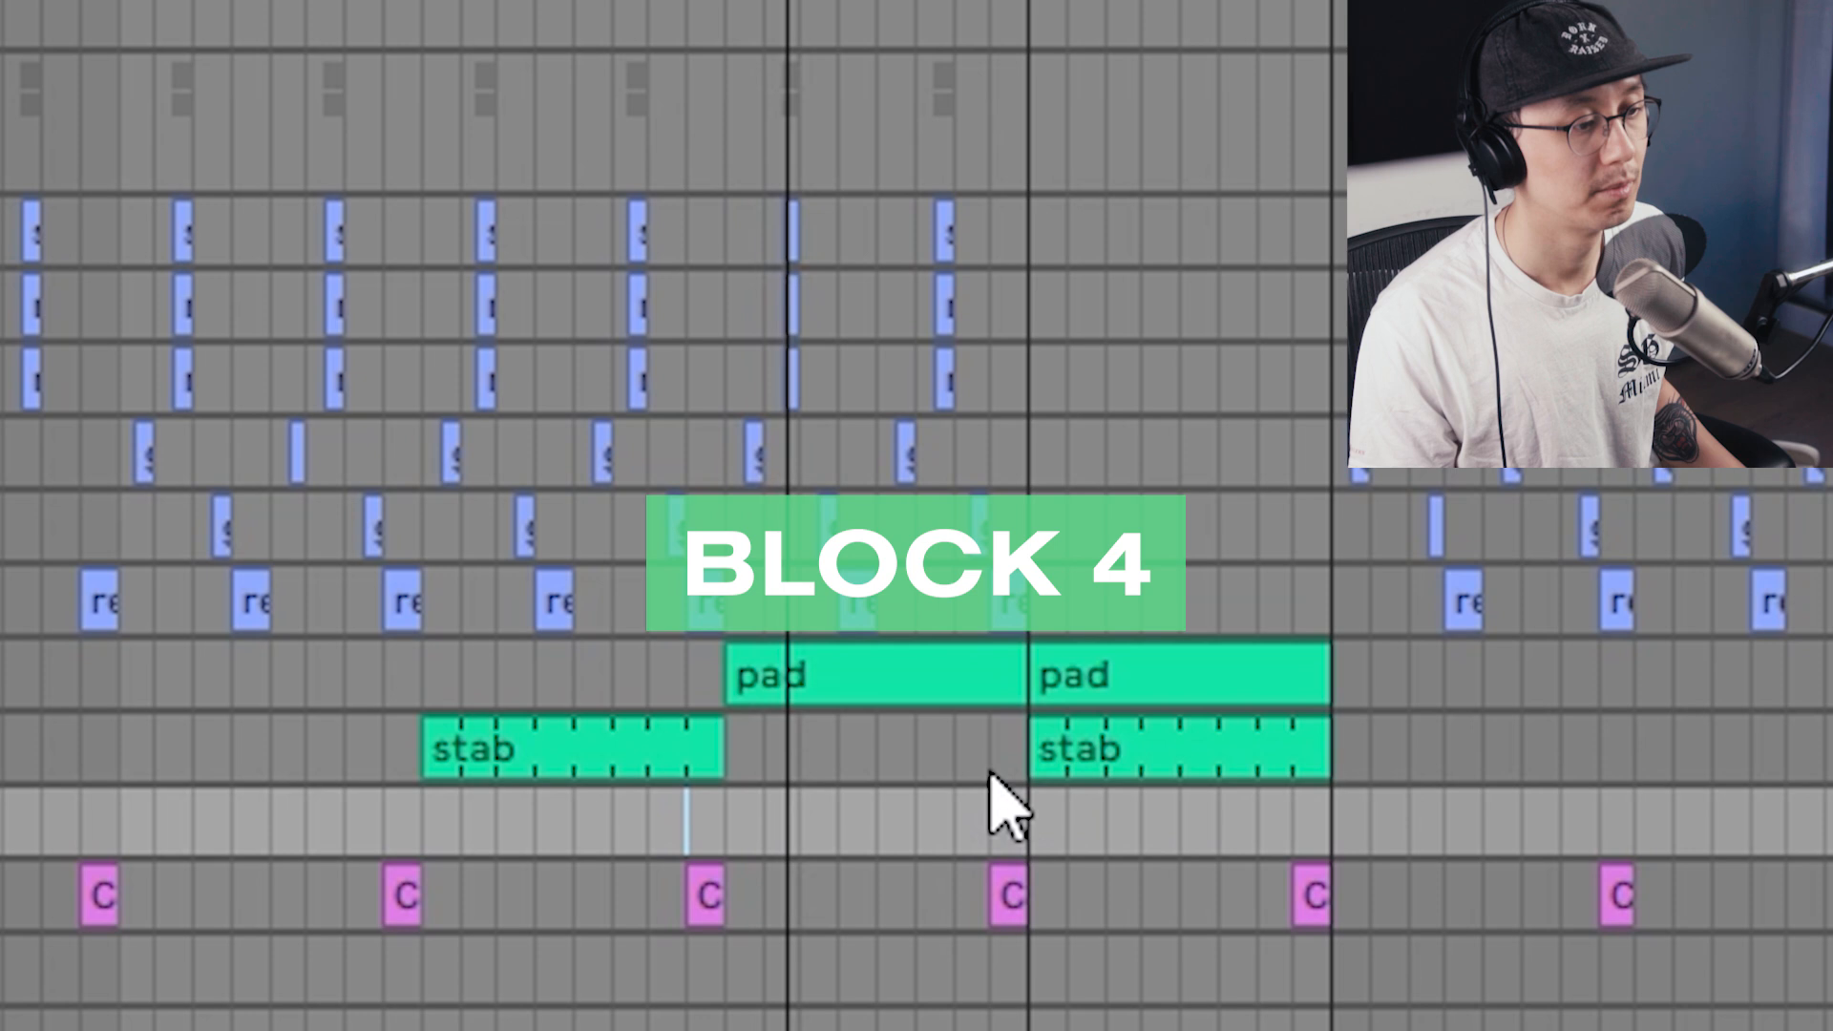
pyautogui.click(955, 747)
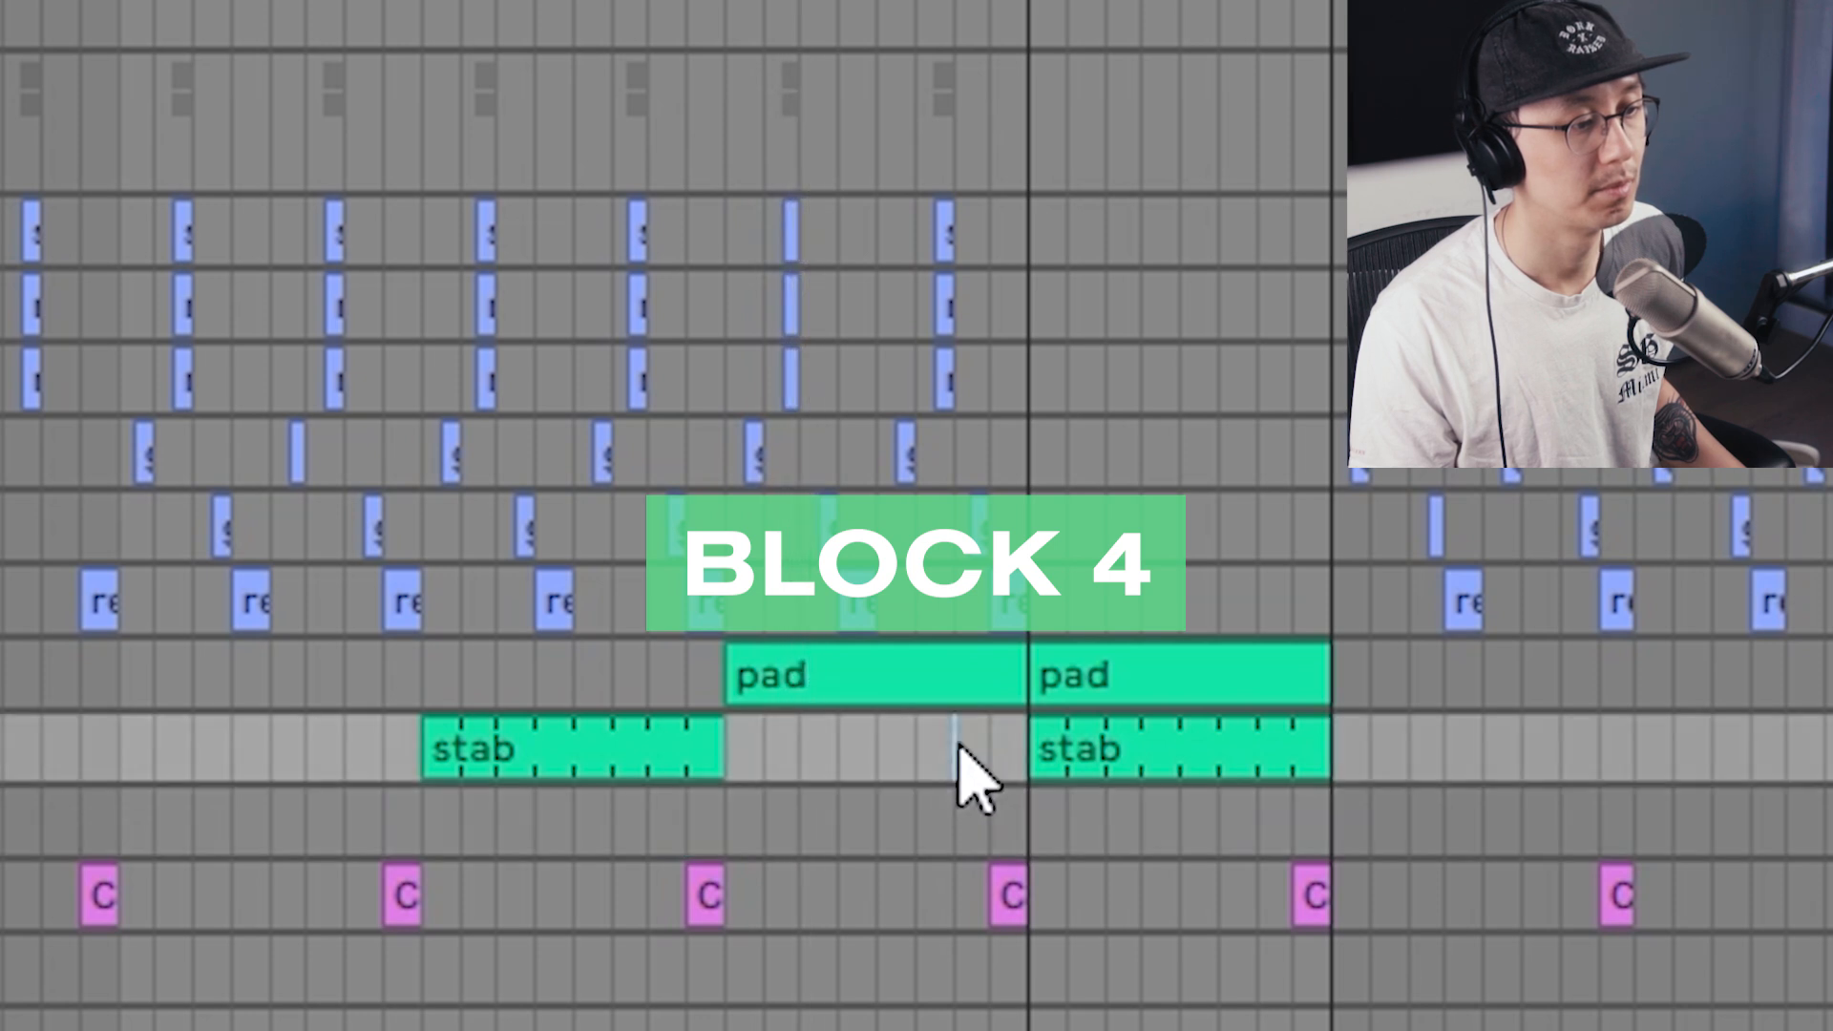
pyautogui.press('space')
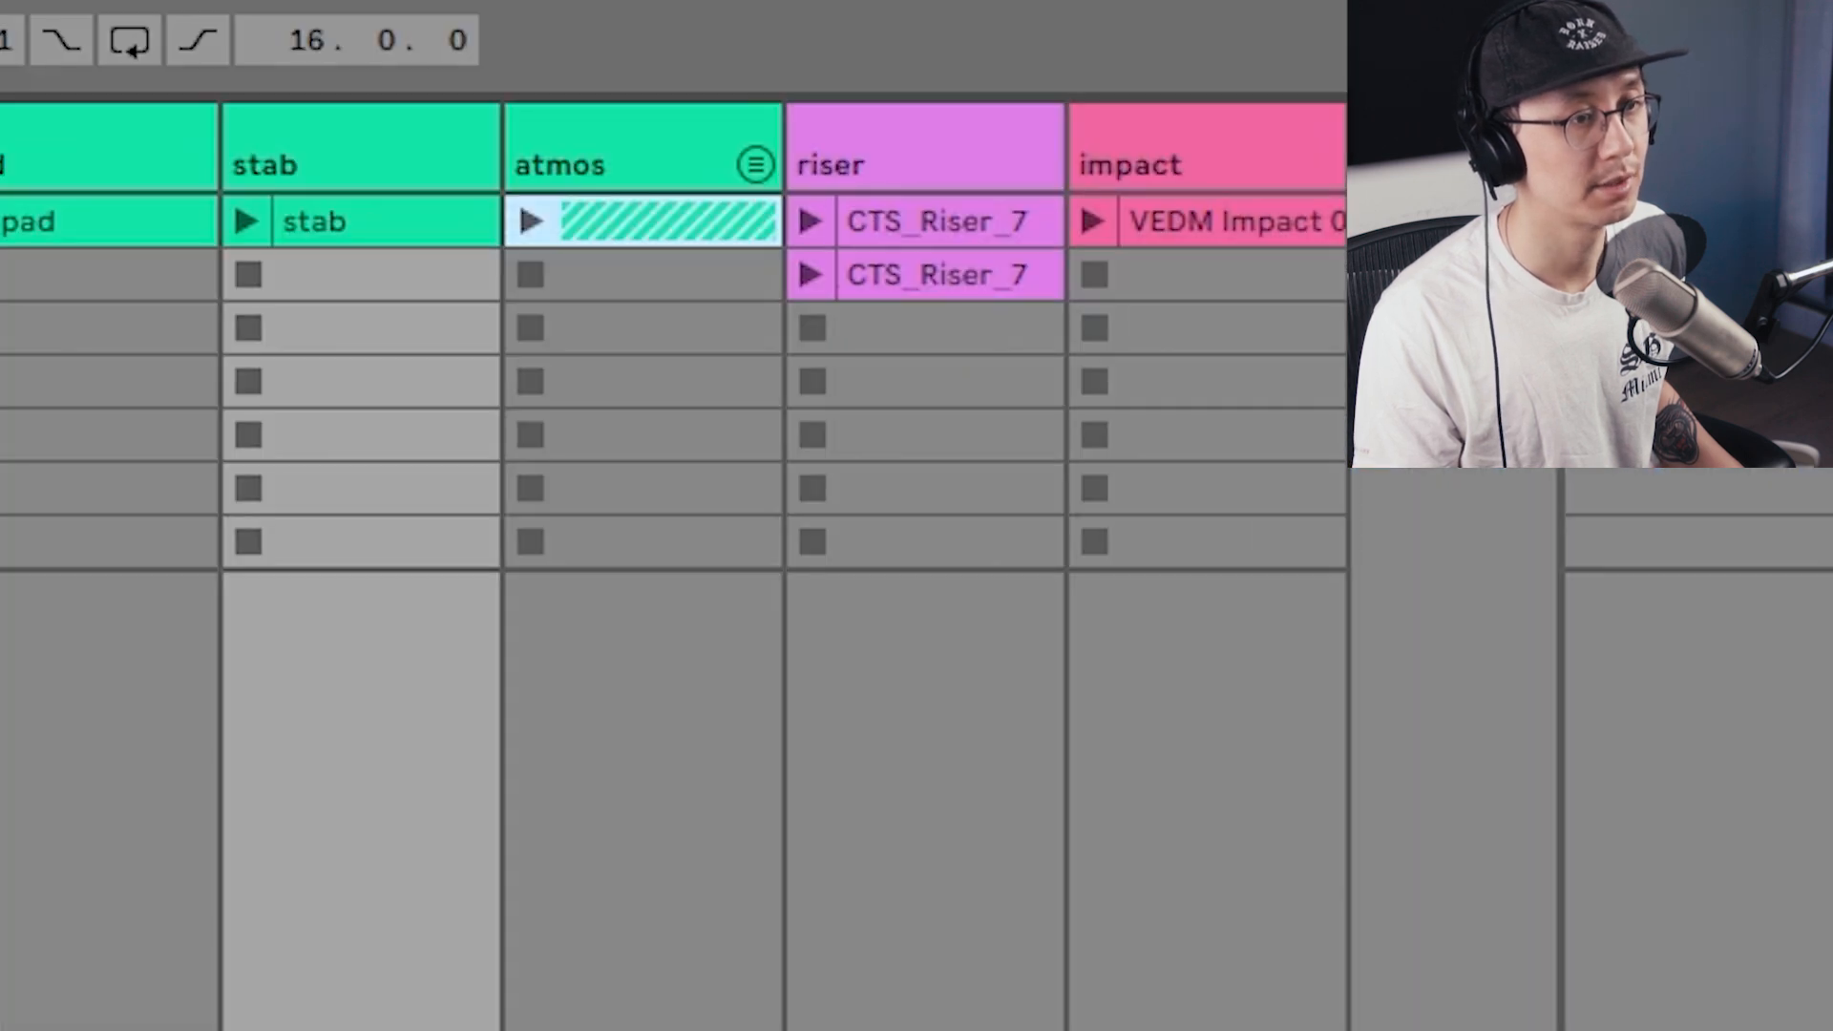
# - Copy the VEDM Impact clip from the session's impact track to the start of Break and play the transition
pyautogui.click(1261, 226)
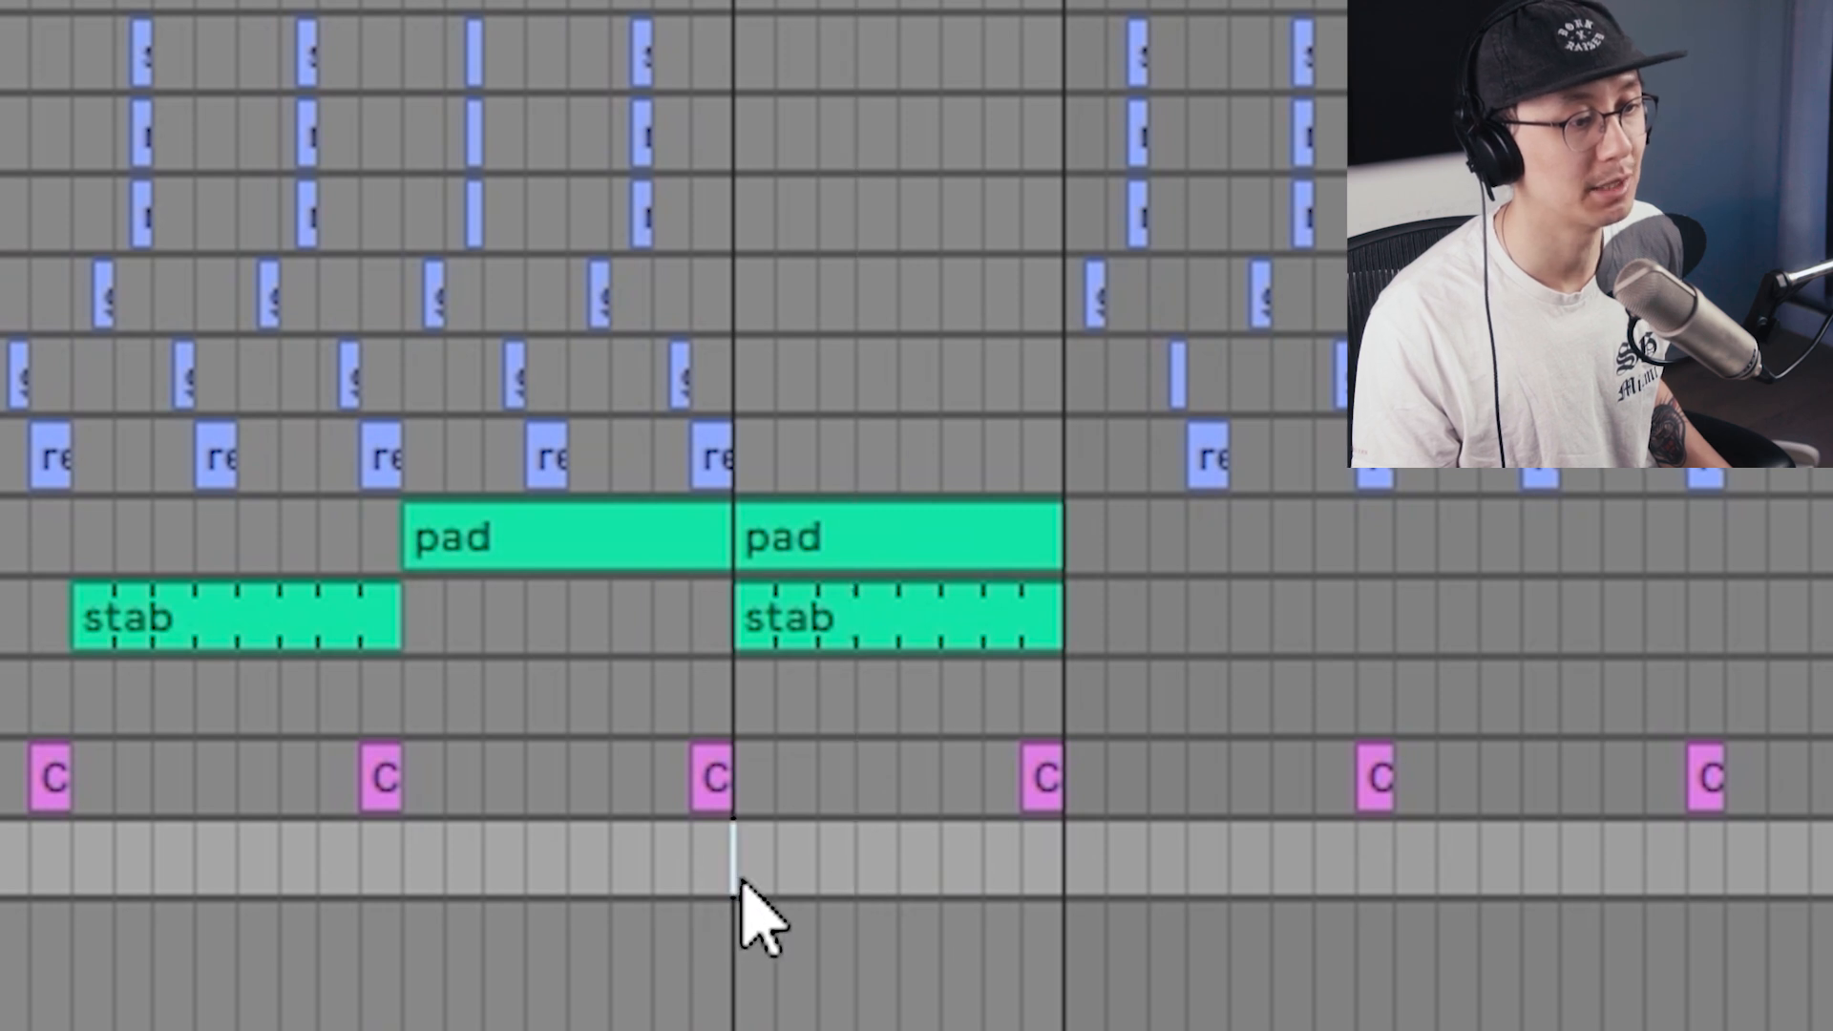
pyautogui.hotkey('ctrl', 'v')
pyautogui.click(703, 873)
pyautogui.press('space')
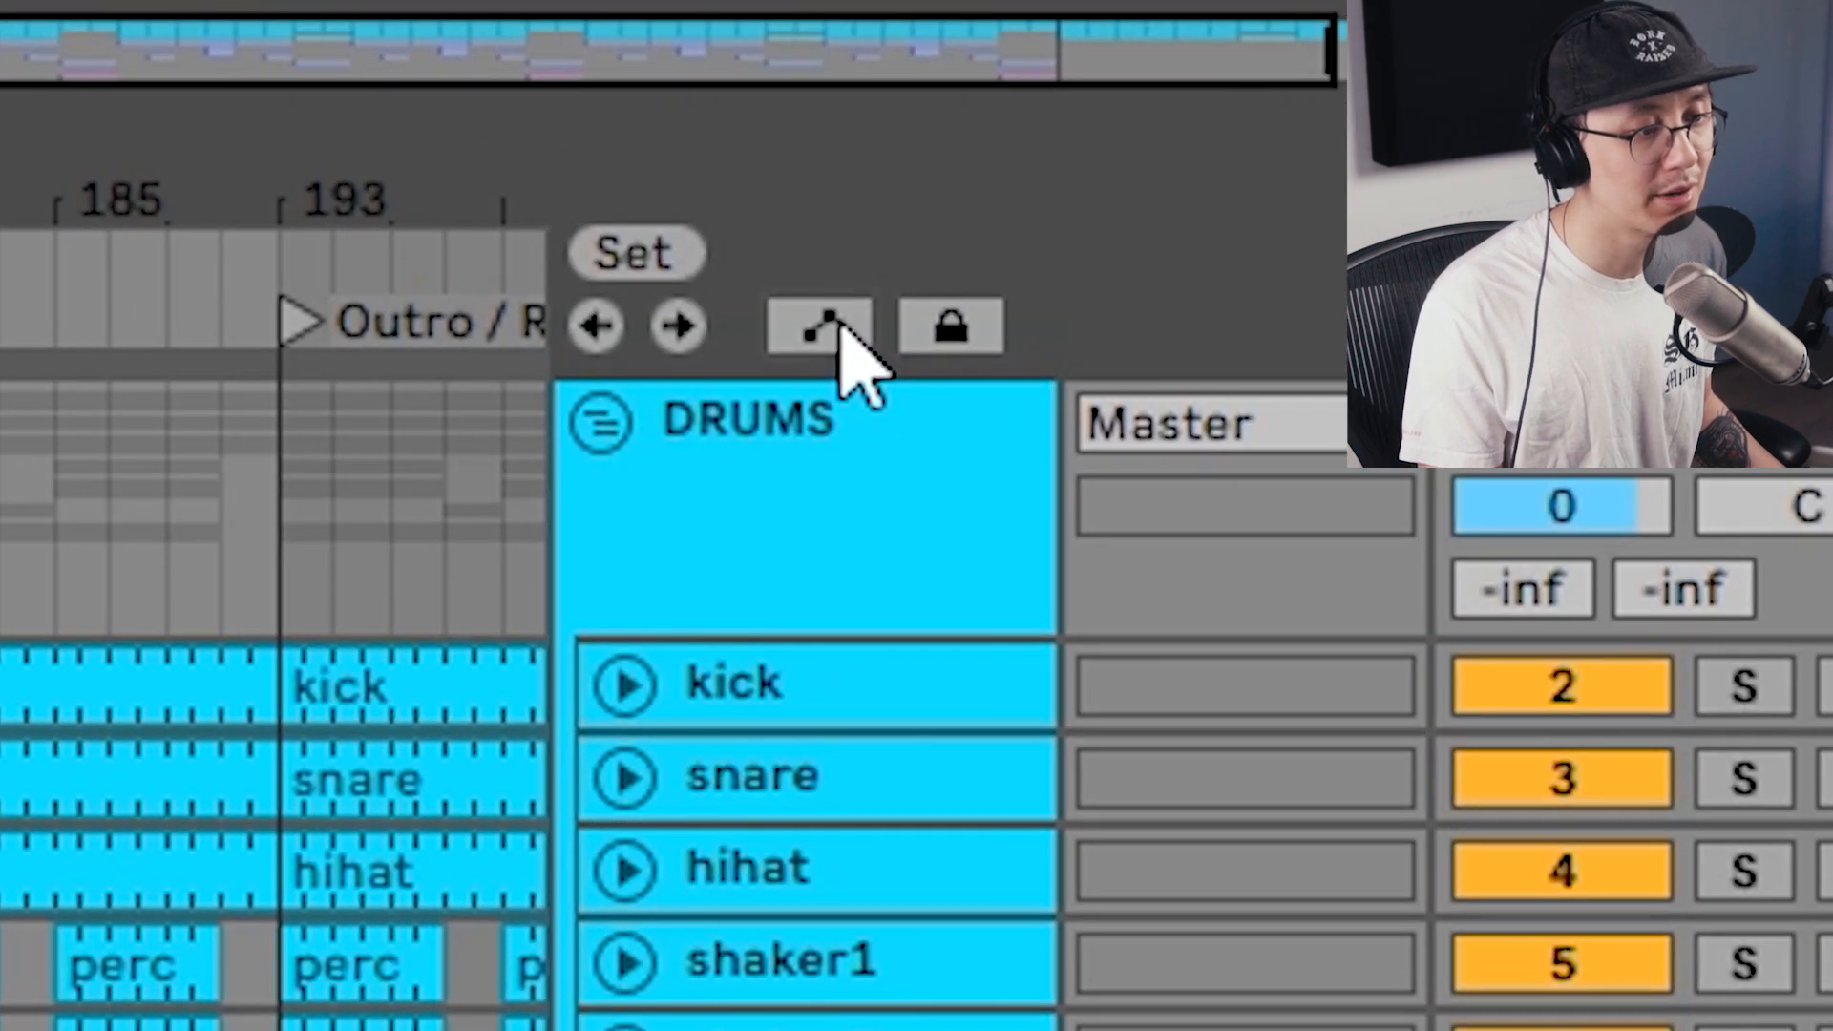
# - Automate the stab with rising ramps across its clips in Break, peaking at 1.00, and in the second block of Intro 2
pyautogui.click(838, 334)
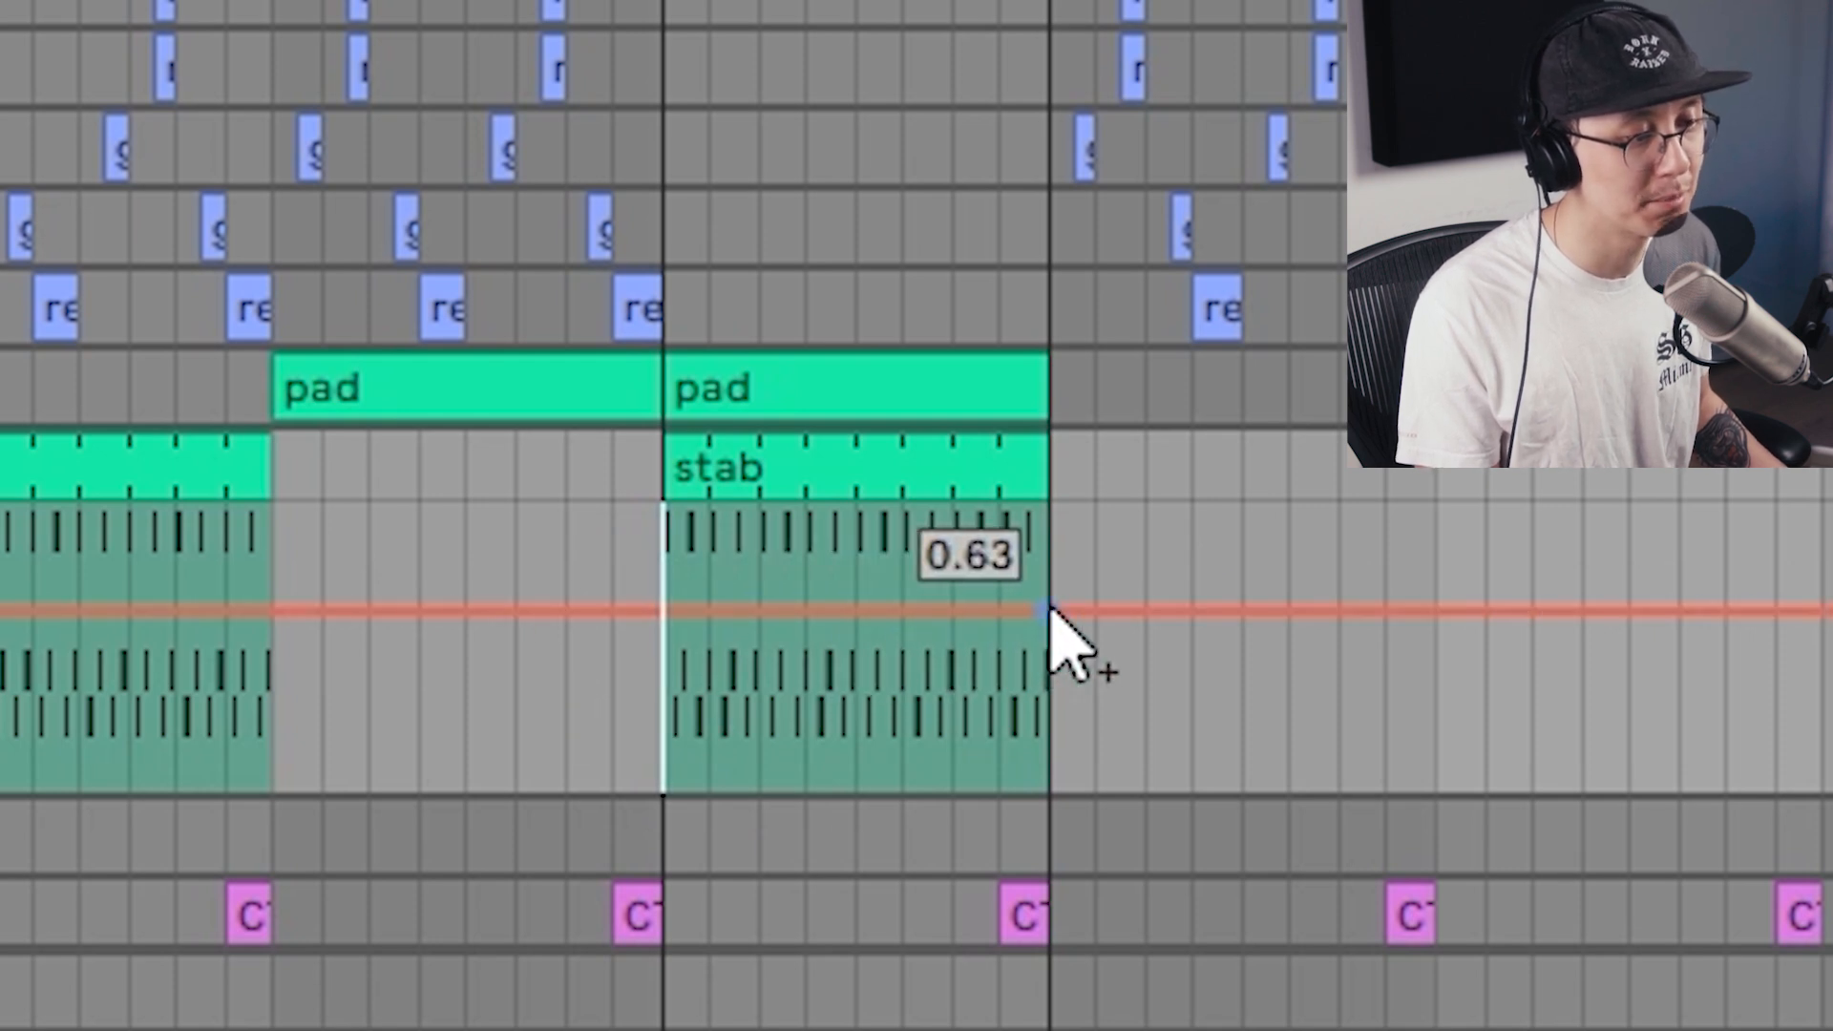
pyautogui.click(665, 611)
pyautogui.click(1048, 613)
pyautogui.moveTo(953, 616); pyautogui.dragTo(1049, 509)
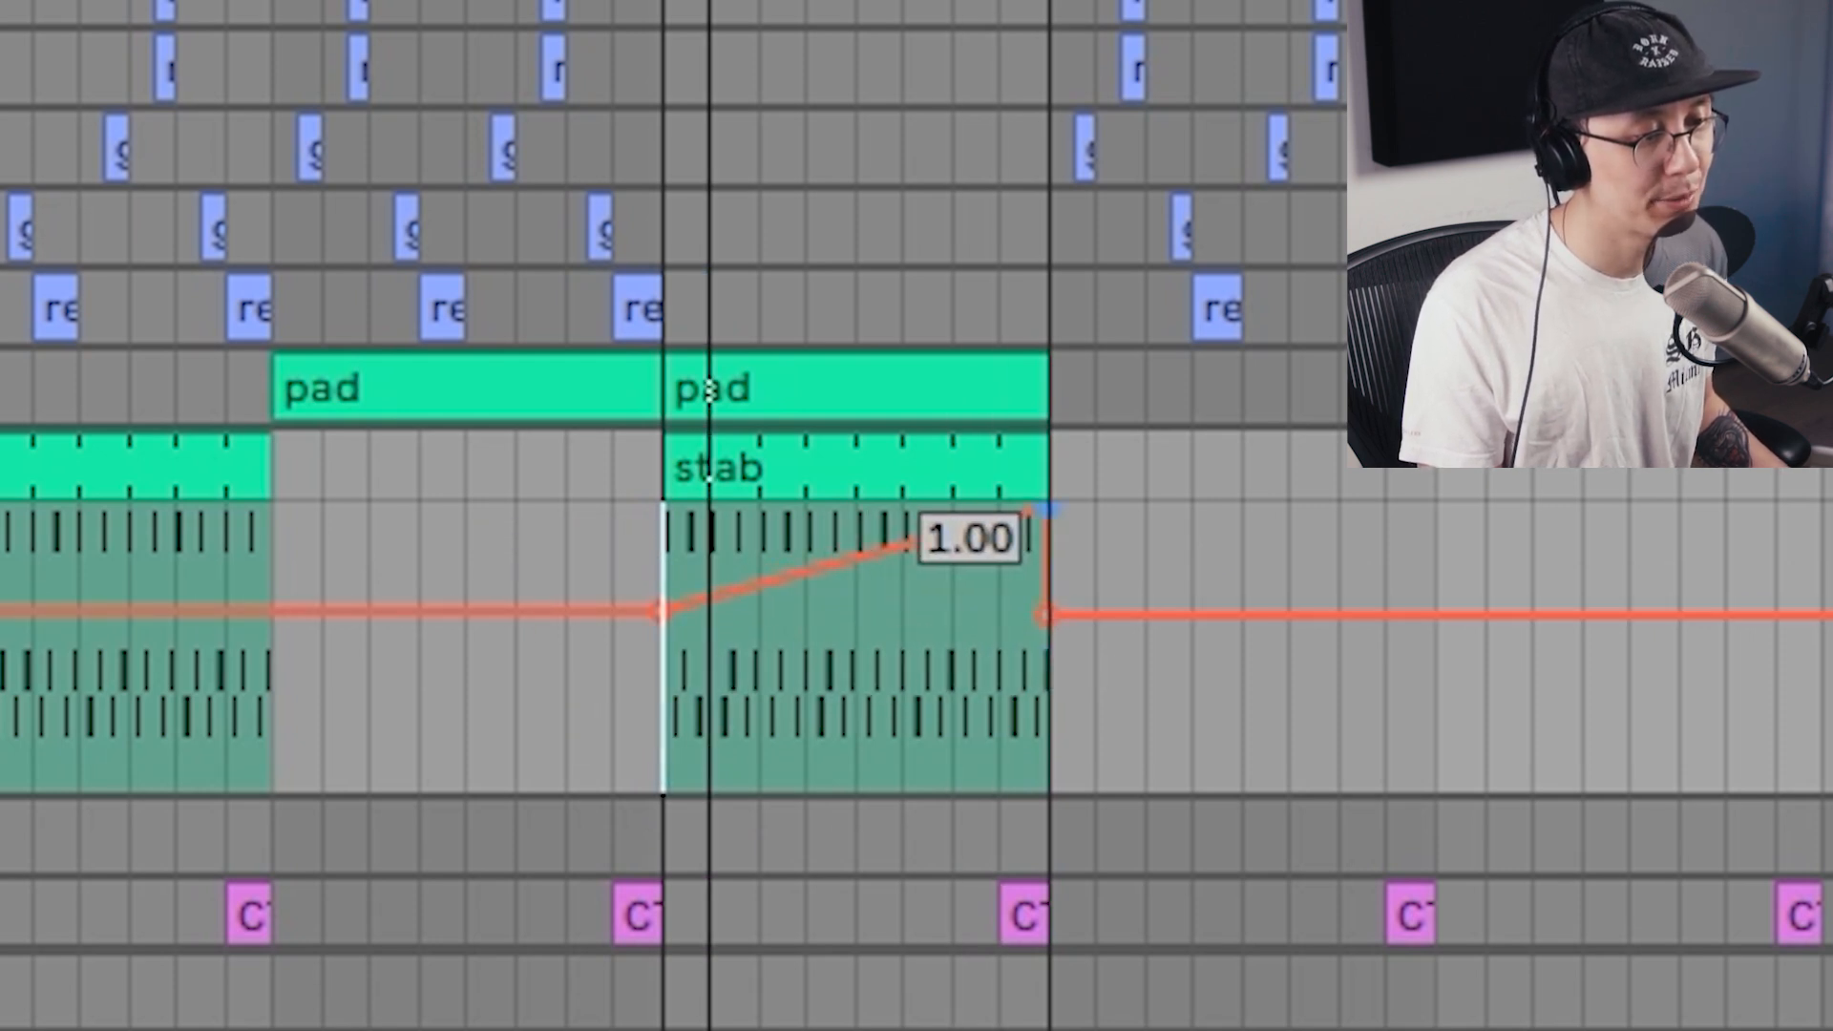
pyautogui.moveTo(664, 611); pyautogui.dragTo(658, 671)
pyautogui.press('space')
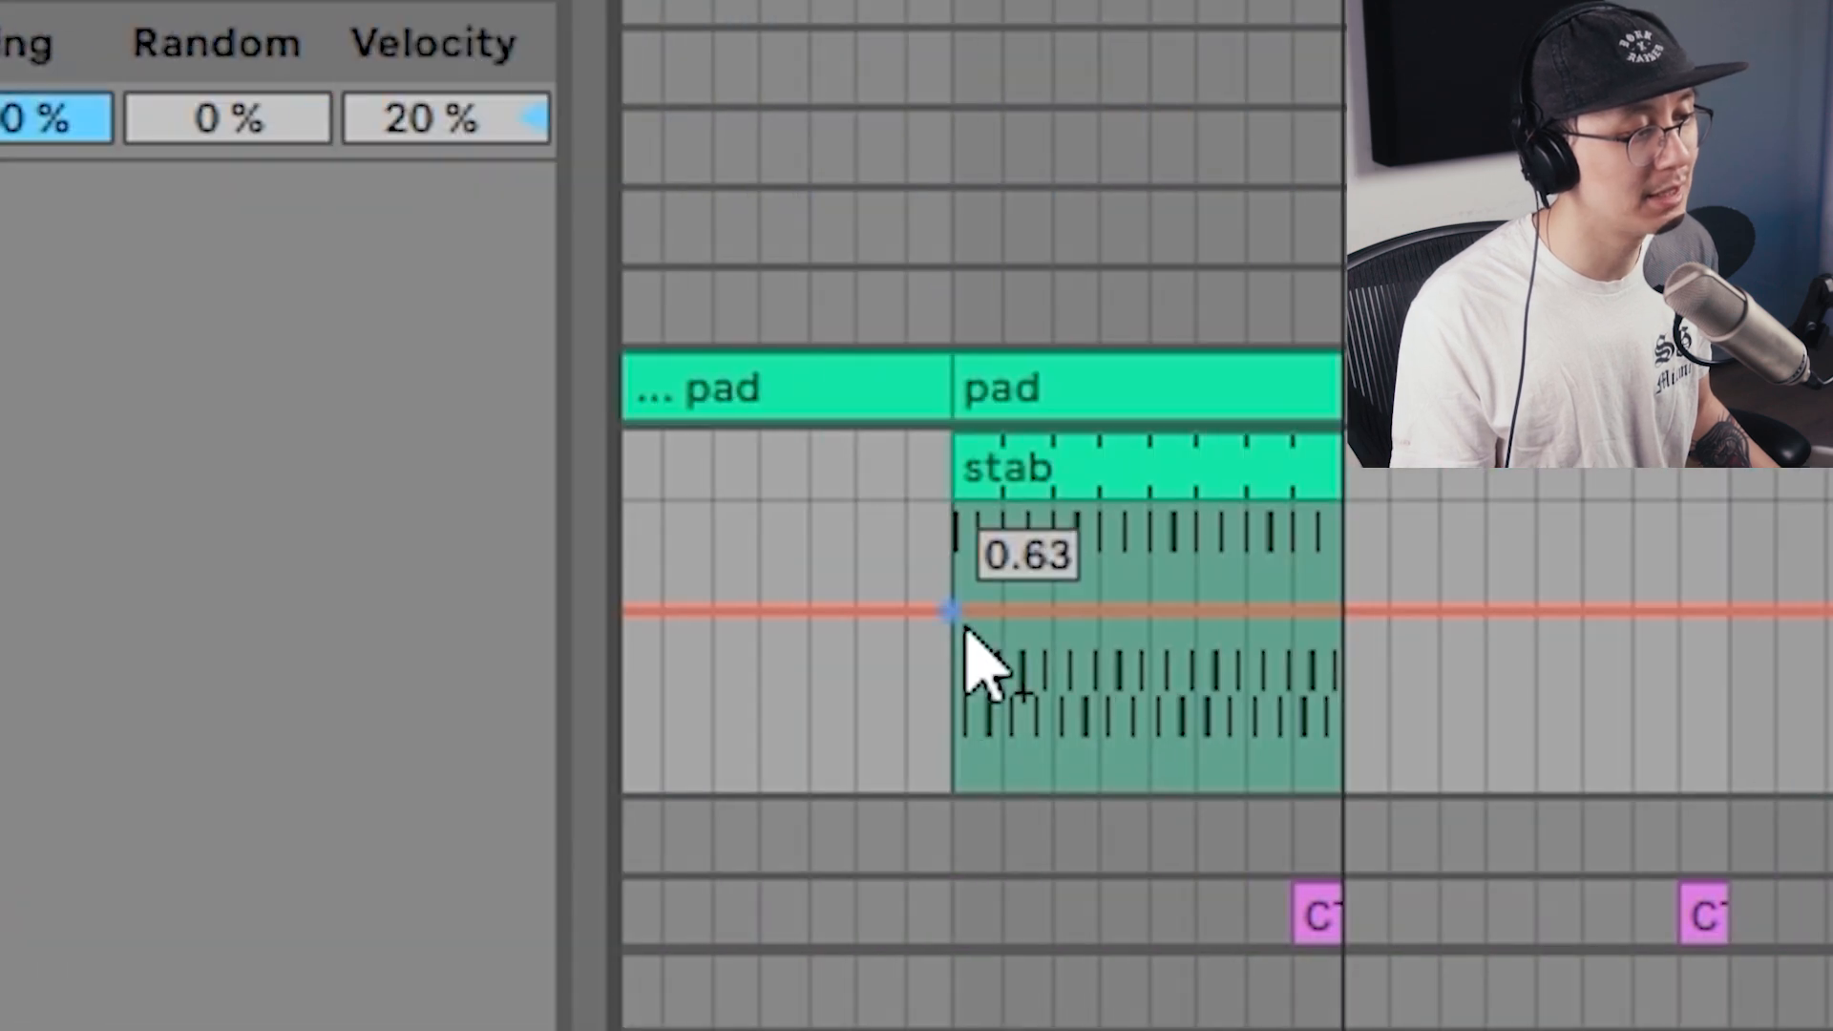
pyautogui.moveTo(1248, 611); pyautogui.dragTo(1340, 540)
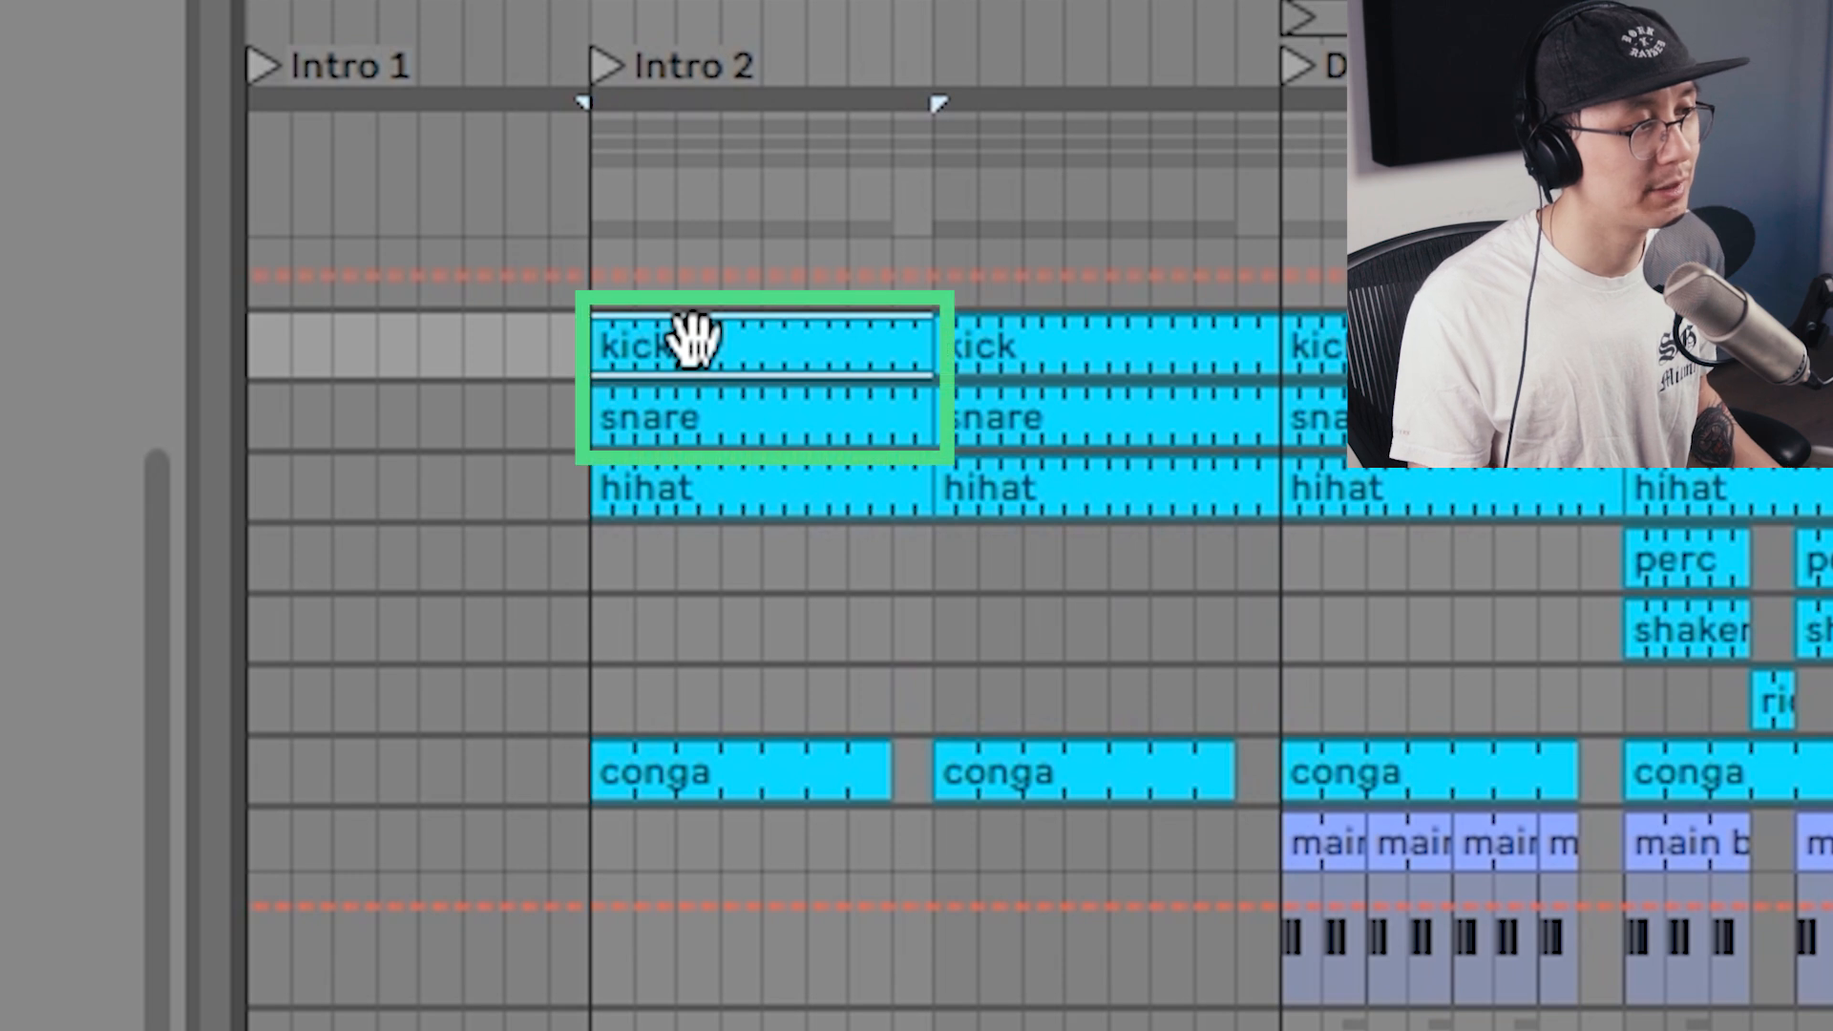
# - Deactivate the kick, snare and conga clips in the first block of Intro 2 and play that block
pyautogui.click(688, 338)
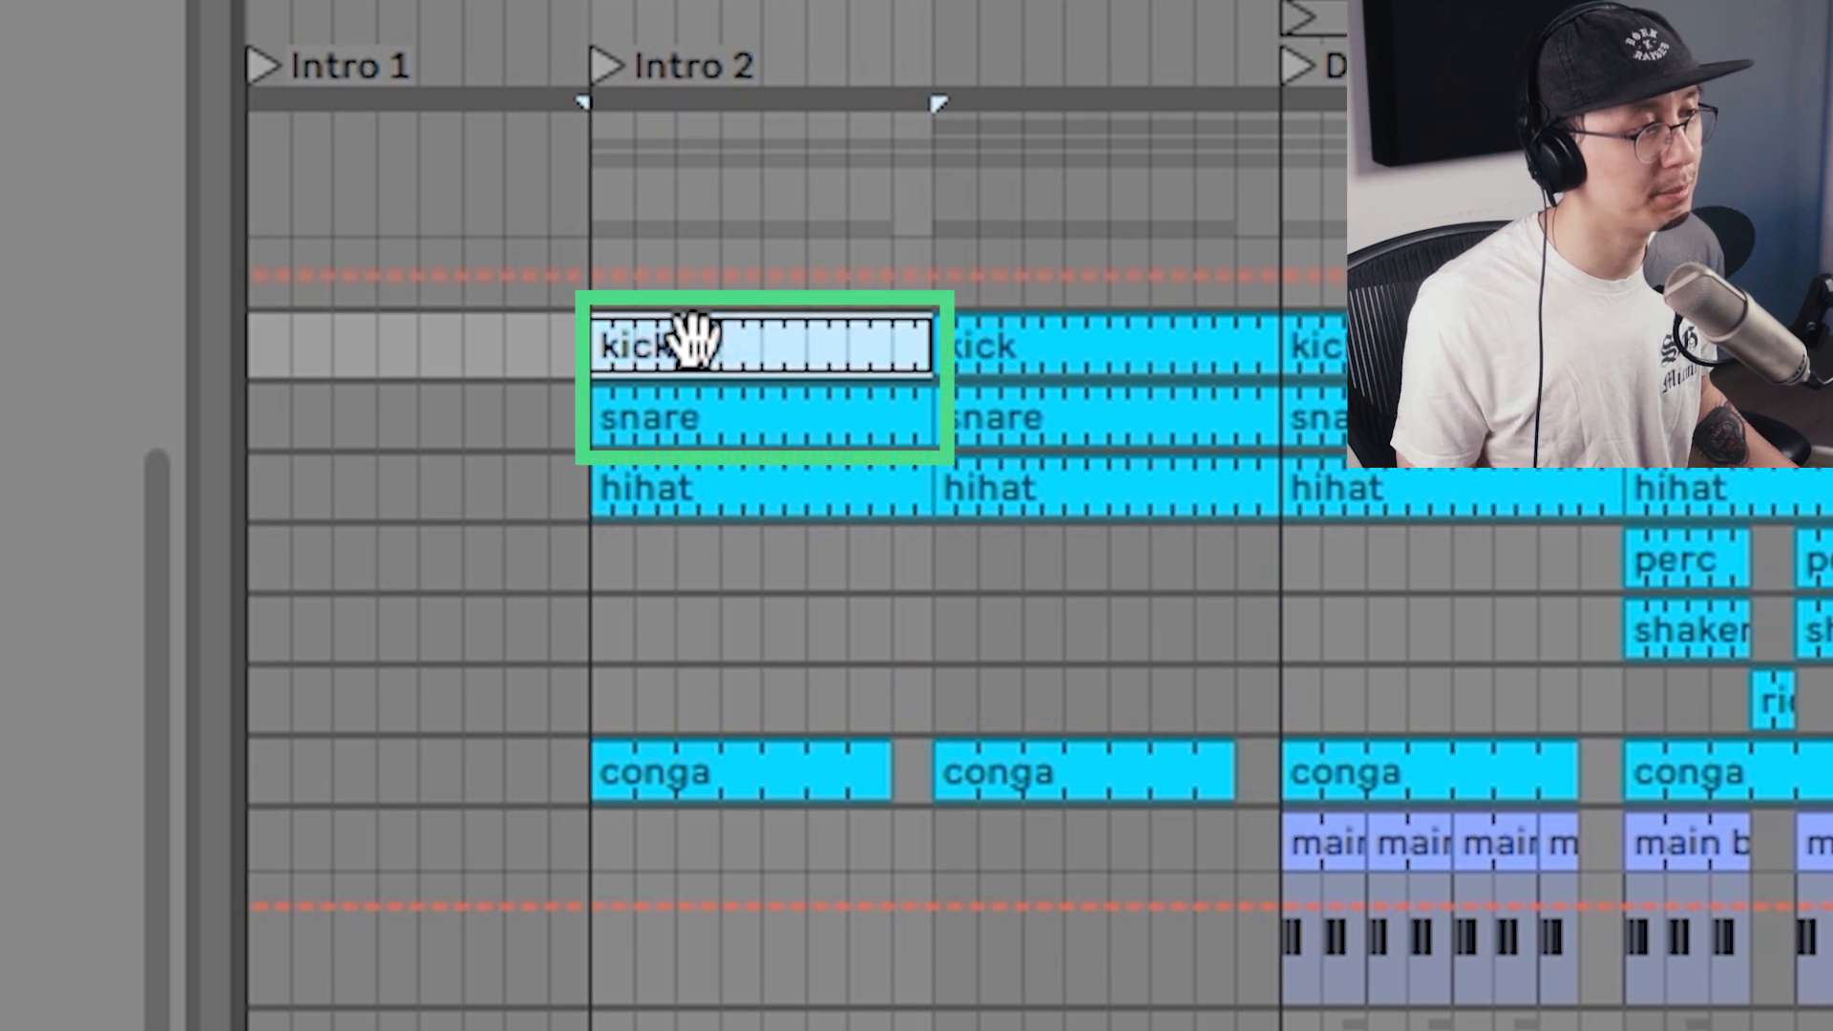
pyautogui.press('0')
pyautogui.click(712, 420)
pyautogui.press('0')
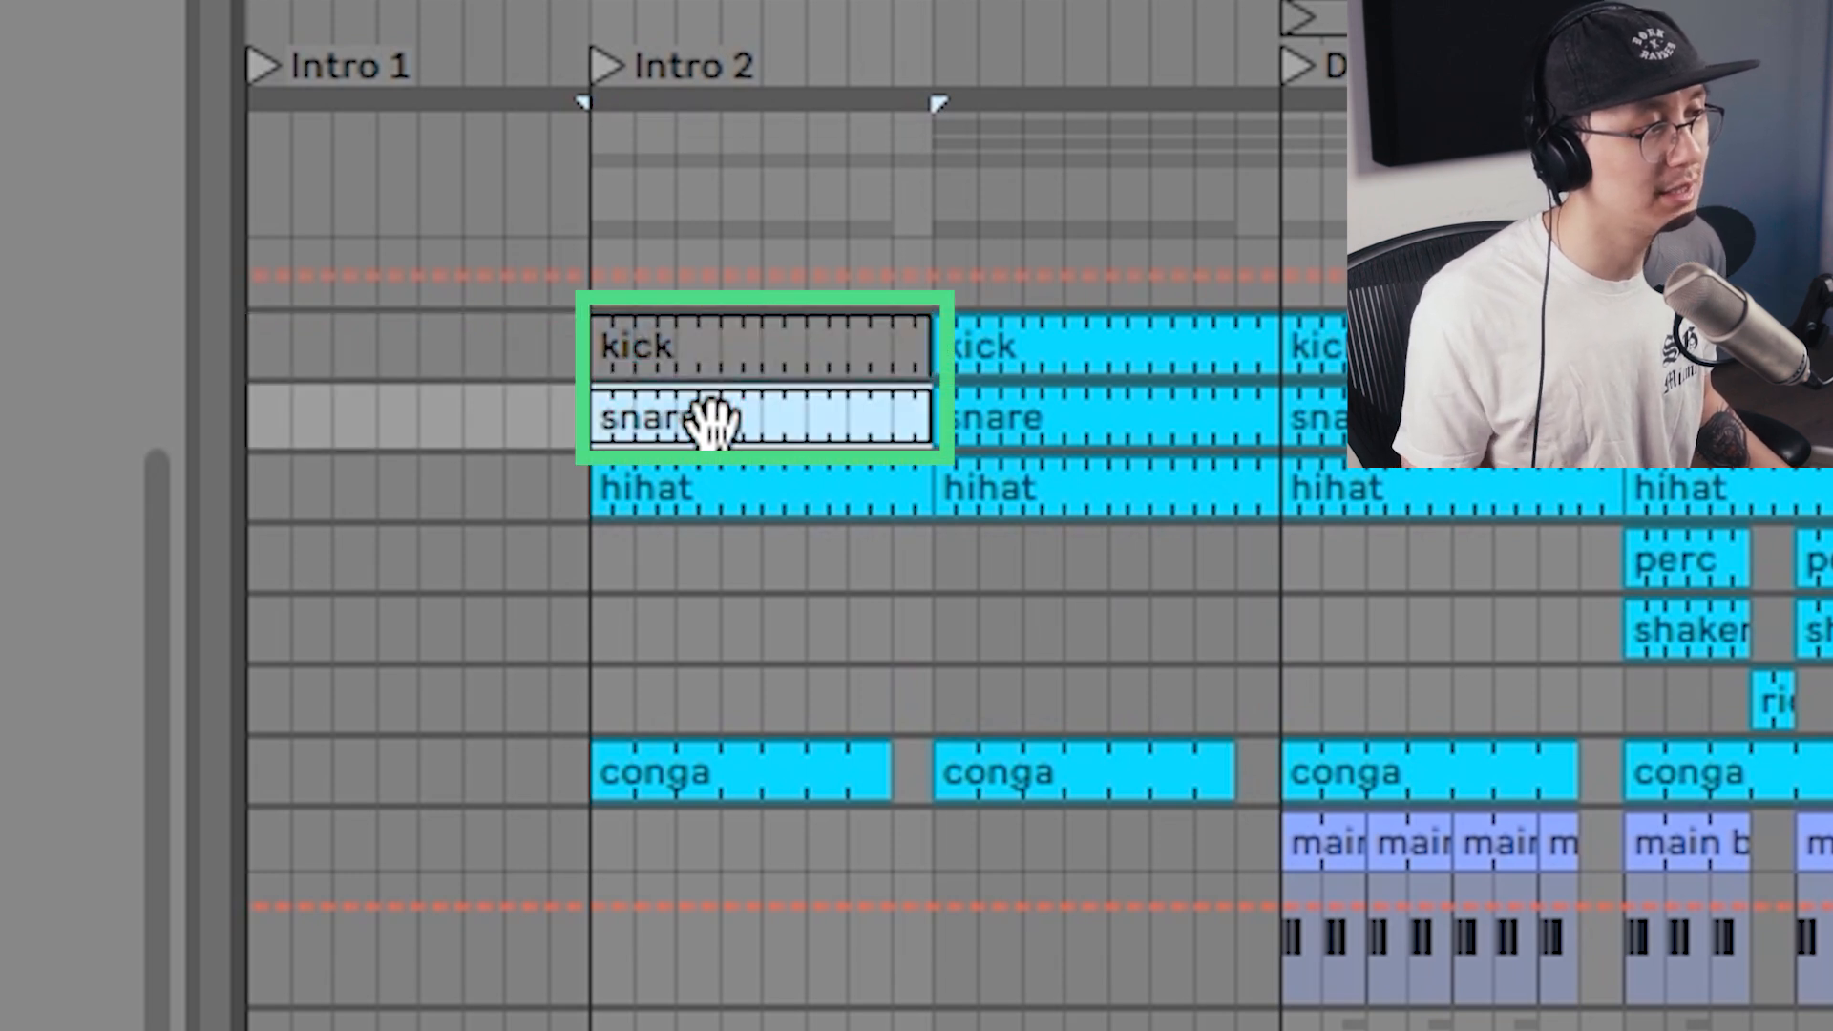
pyautogui.click(614, 652)
pyautogui.click(696, 778)
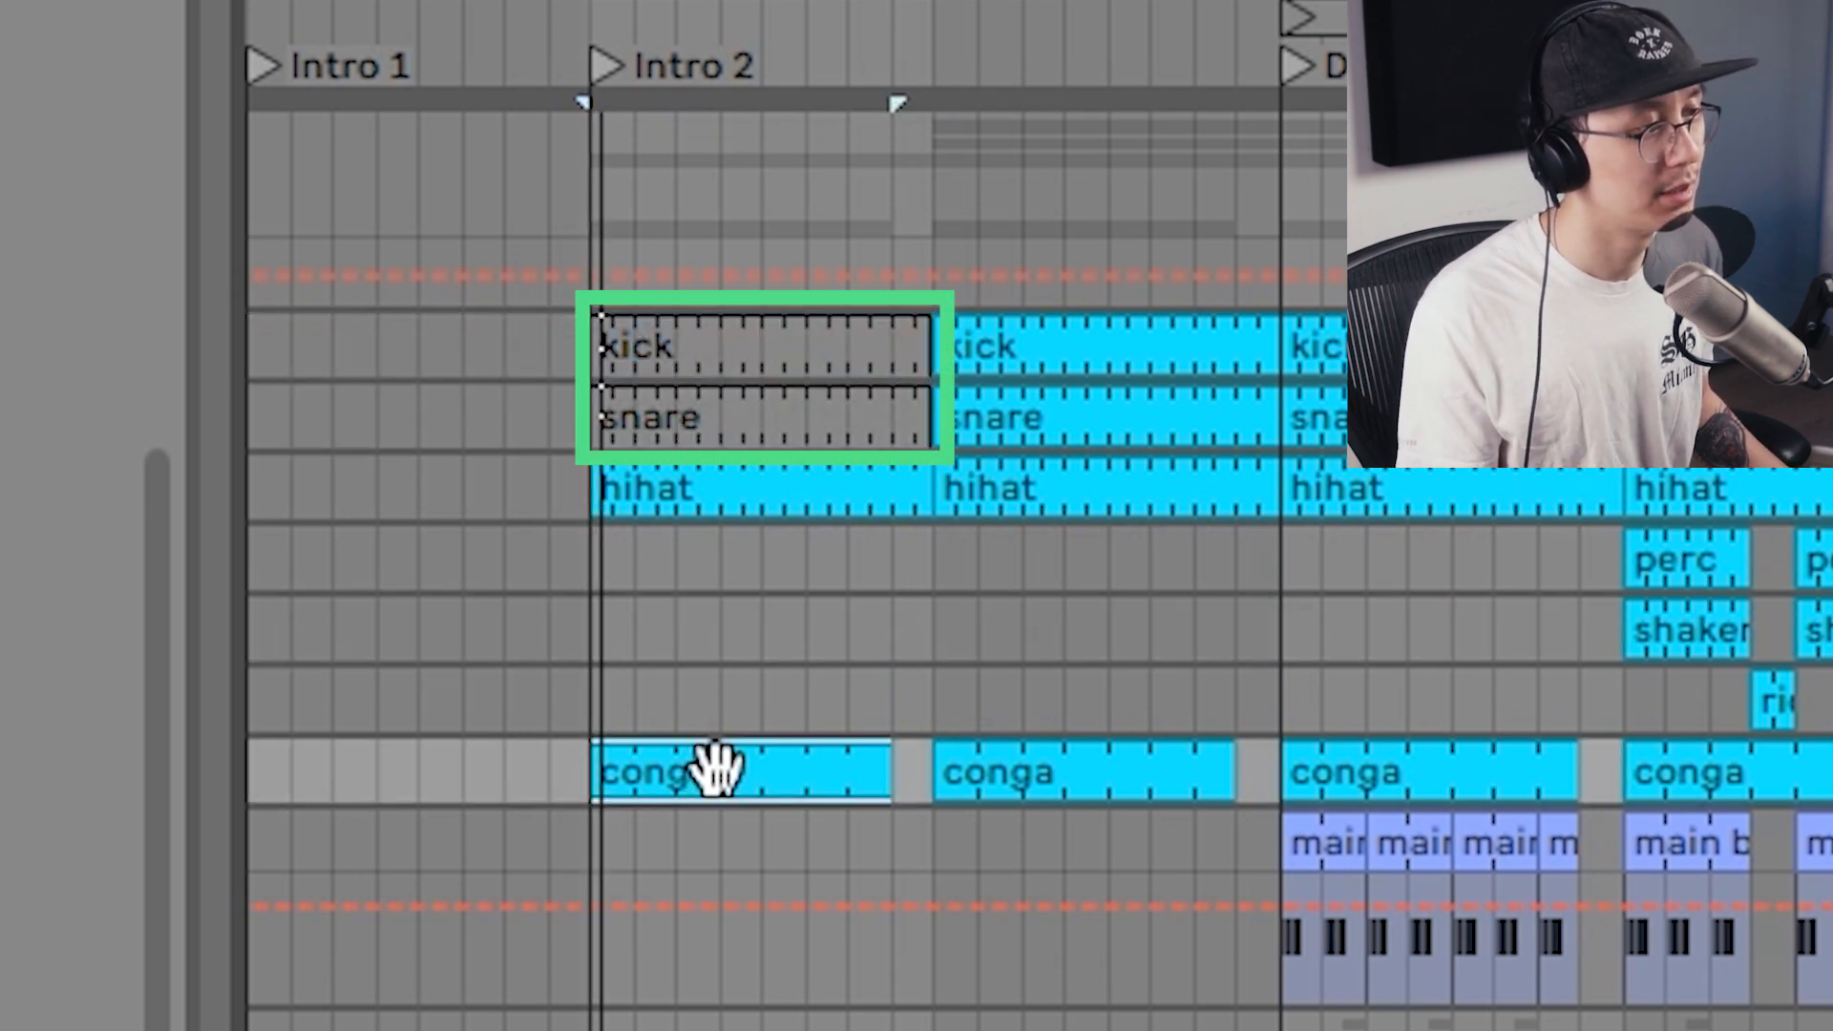
pyautogui.press('space')
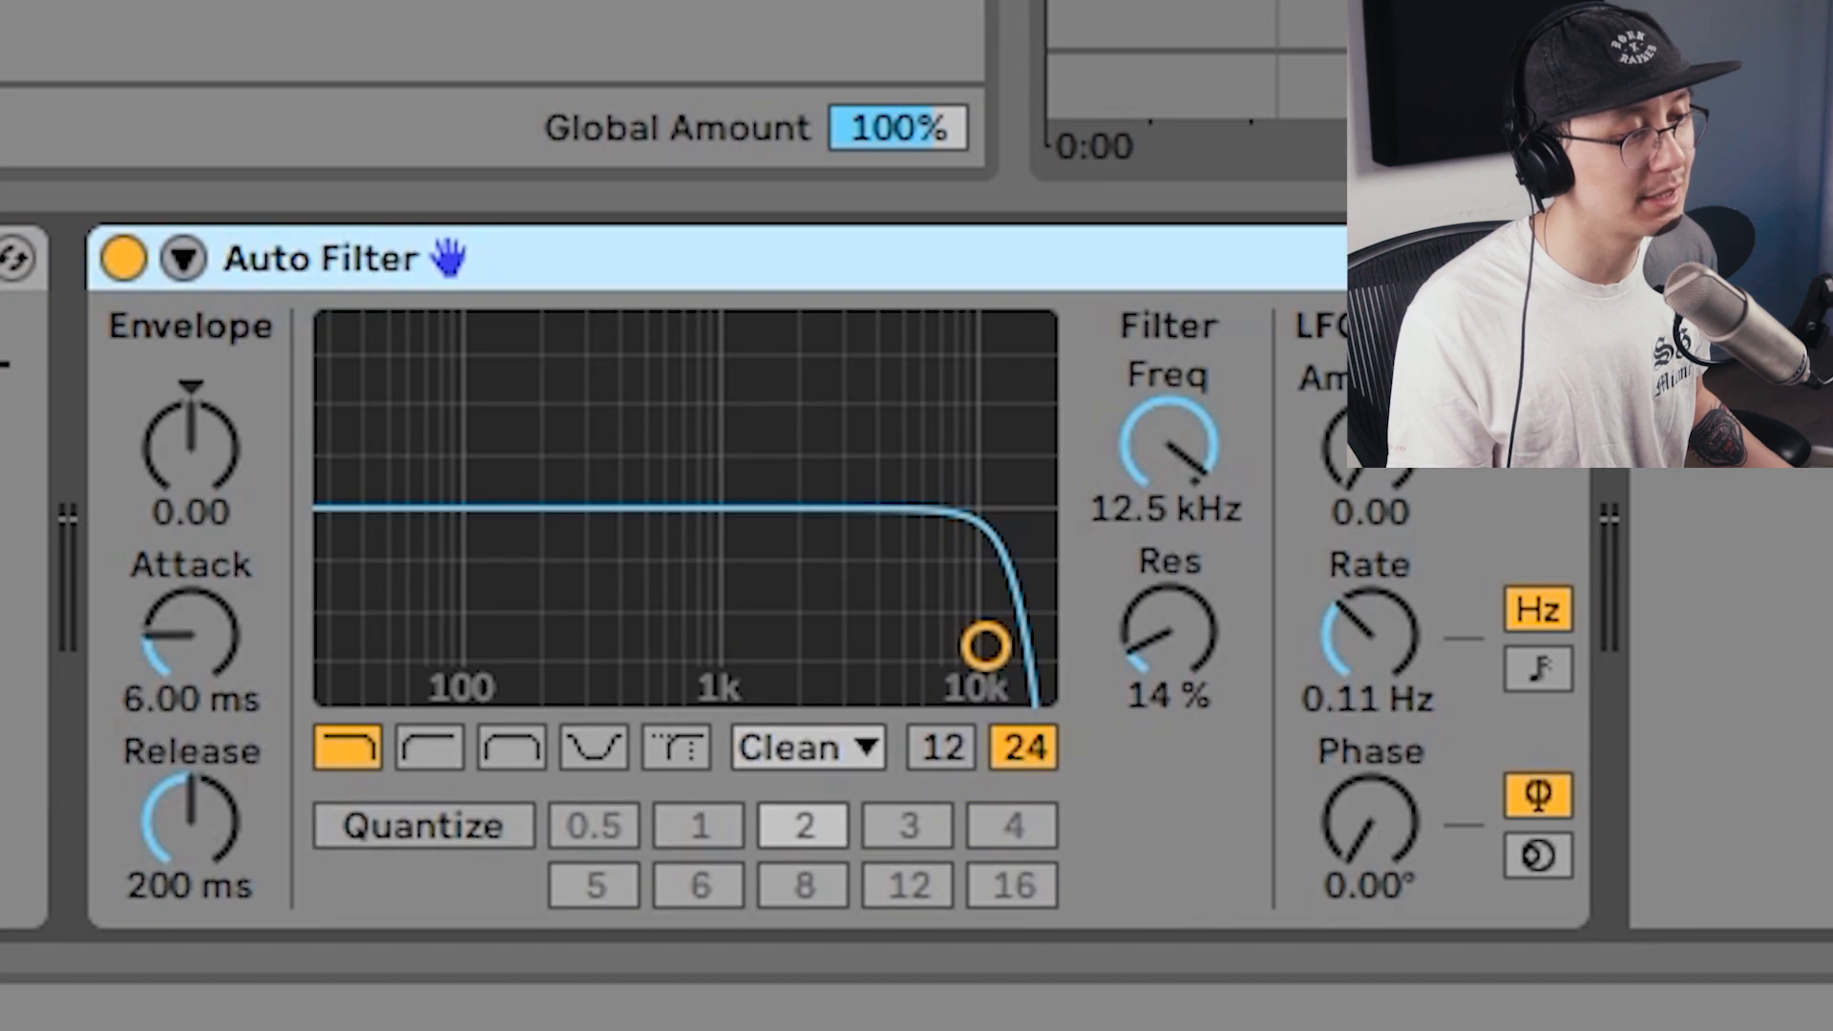
# - Automate the stab's Auto Filter frequency to rise across its intro clip, adjusting both ends of the ramp during playback
pyautogui.moveTo(1181, 456); pyautogui.dragTo(1181, 601)
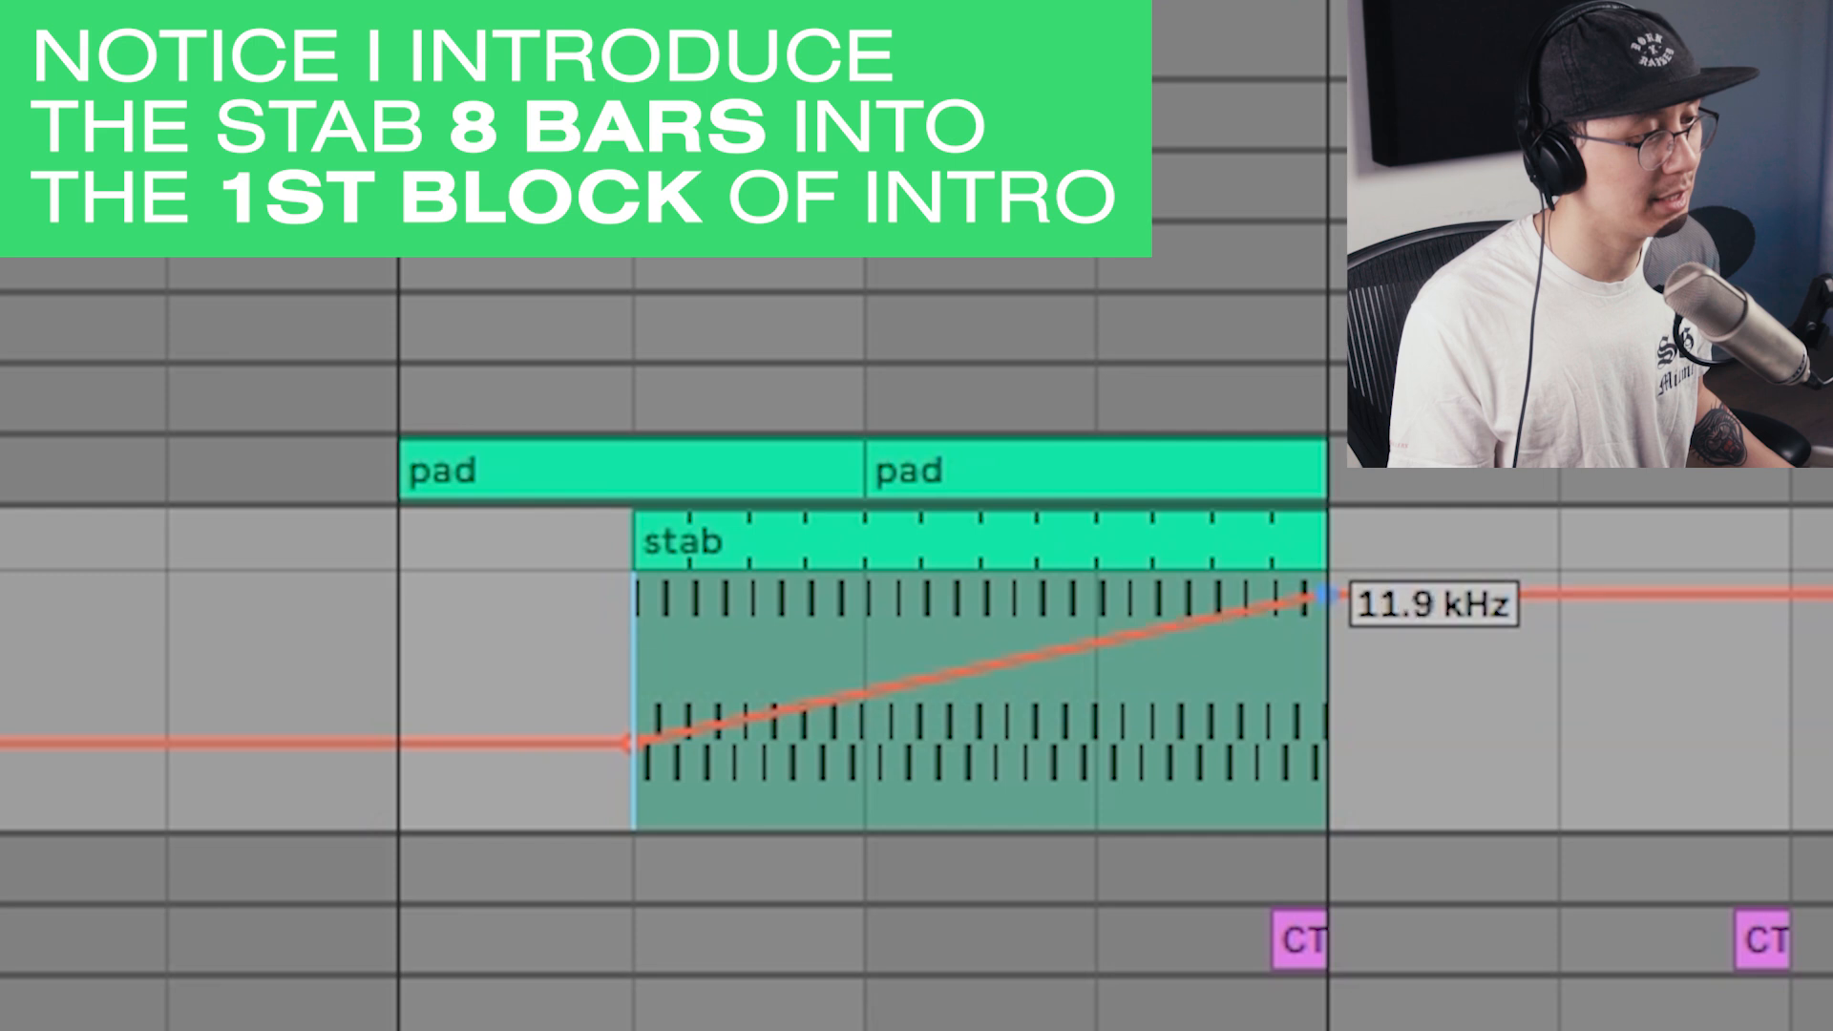
pyautogui.moveTo(1320, 597); pyautogui.dragTo(1320, 576)
pyautogui.press('space')
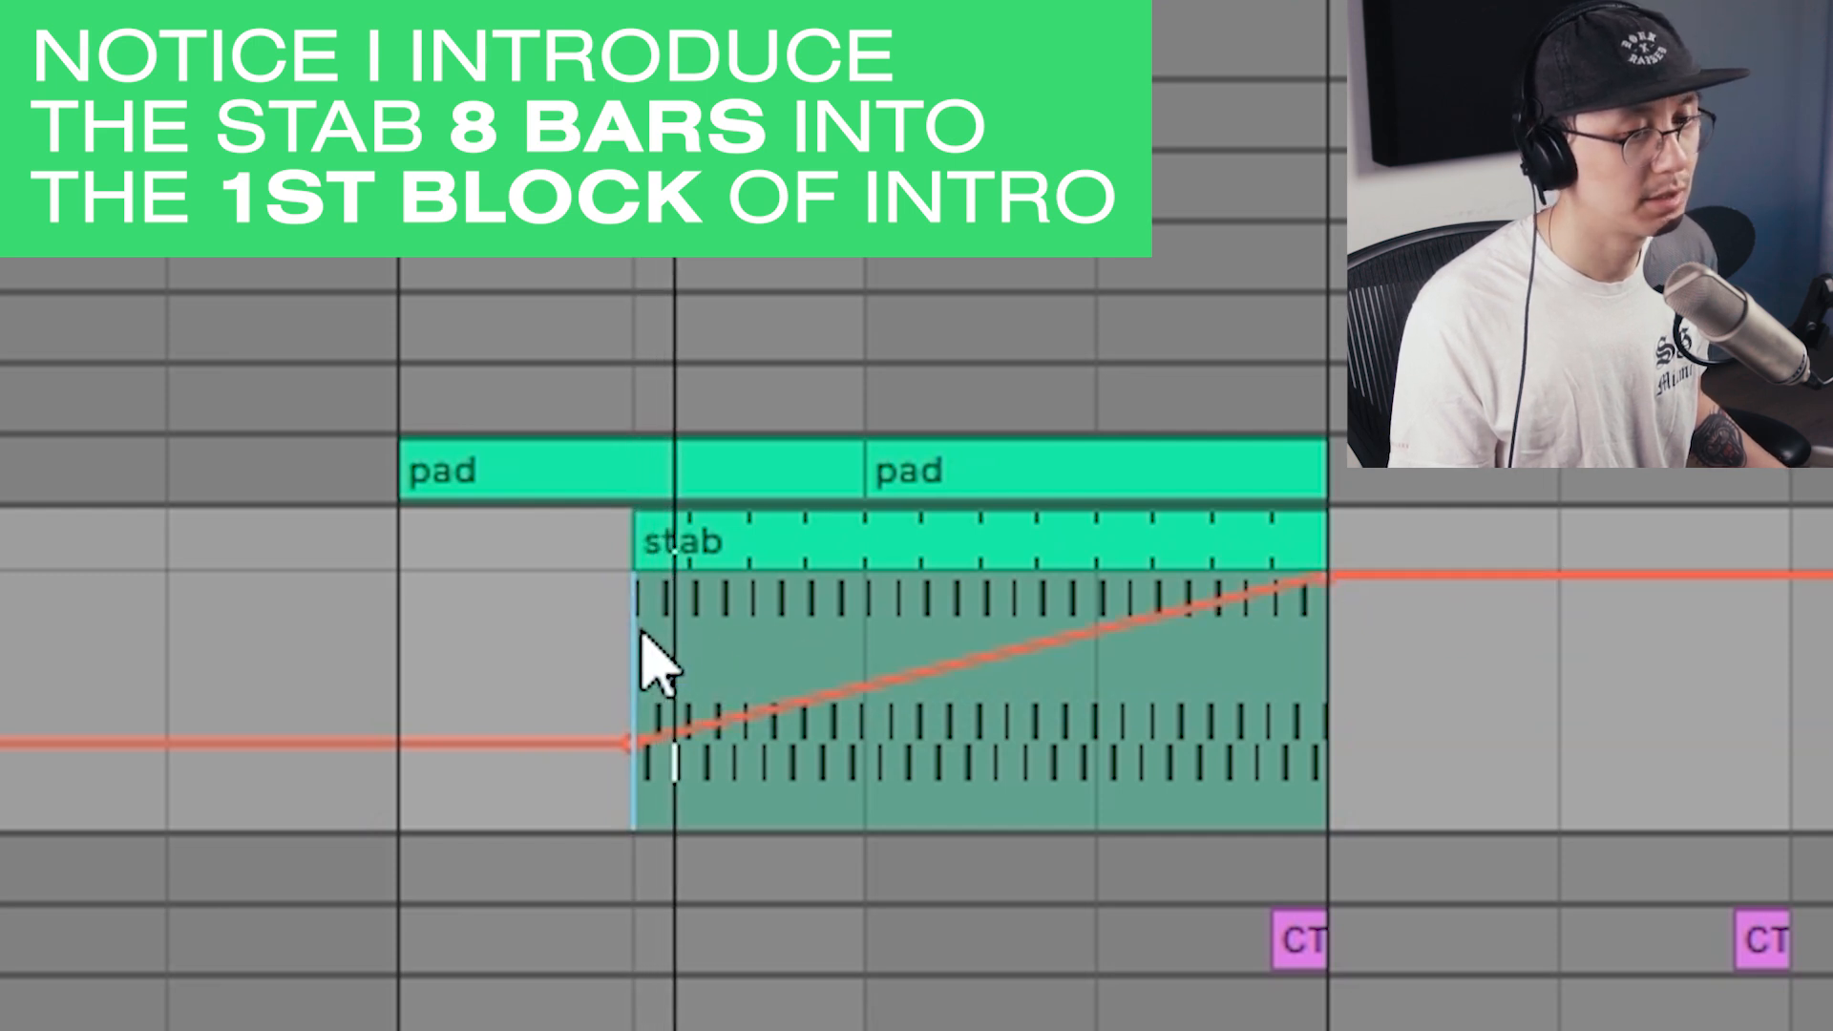
pyautogui.moveTo(629, 743); pyautogui.dragTo(645, 722)
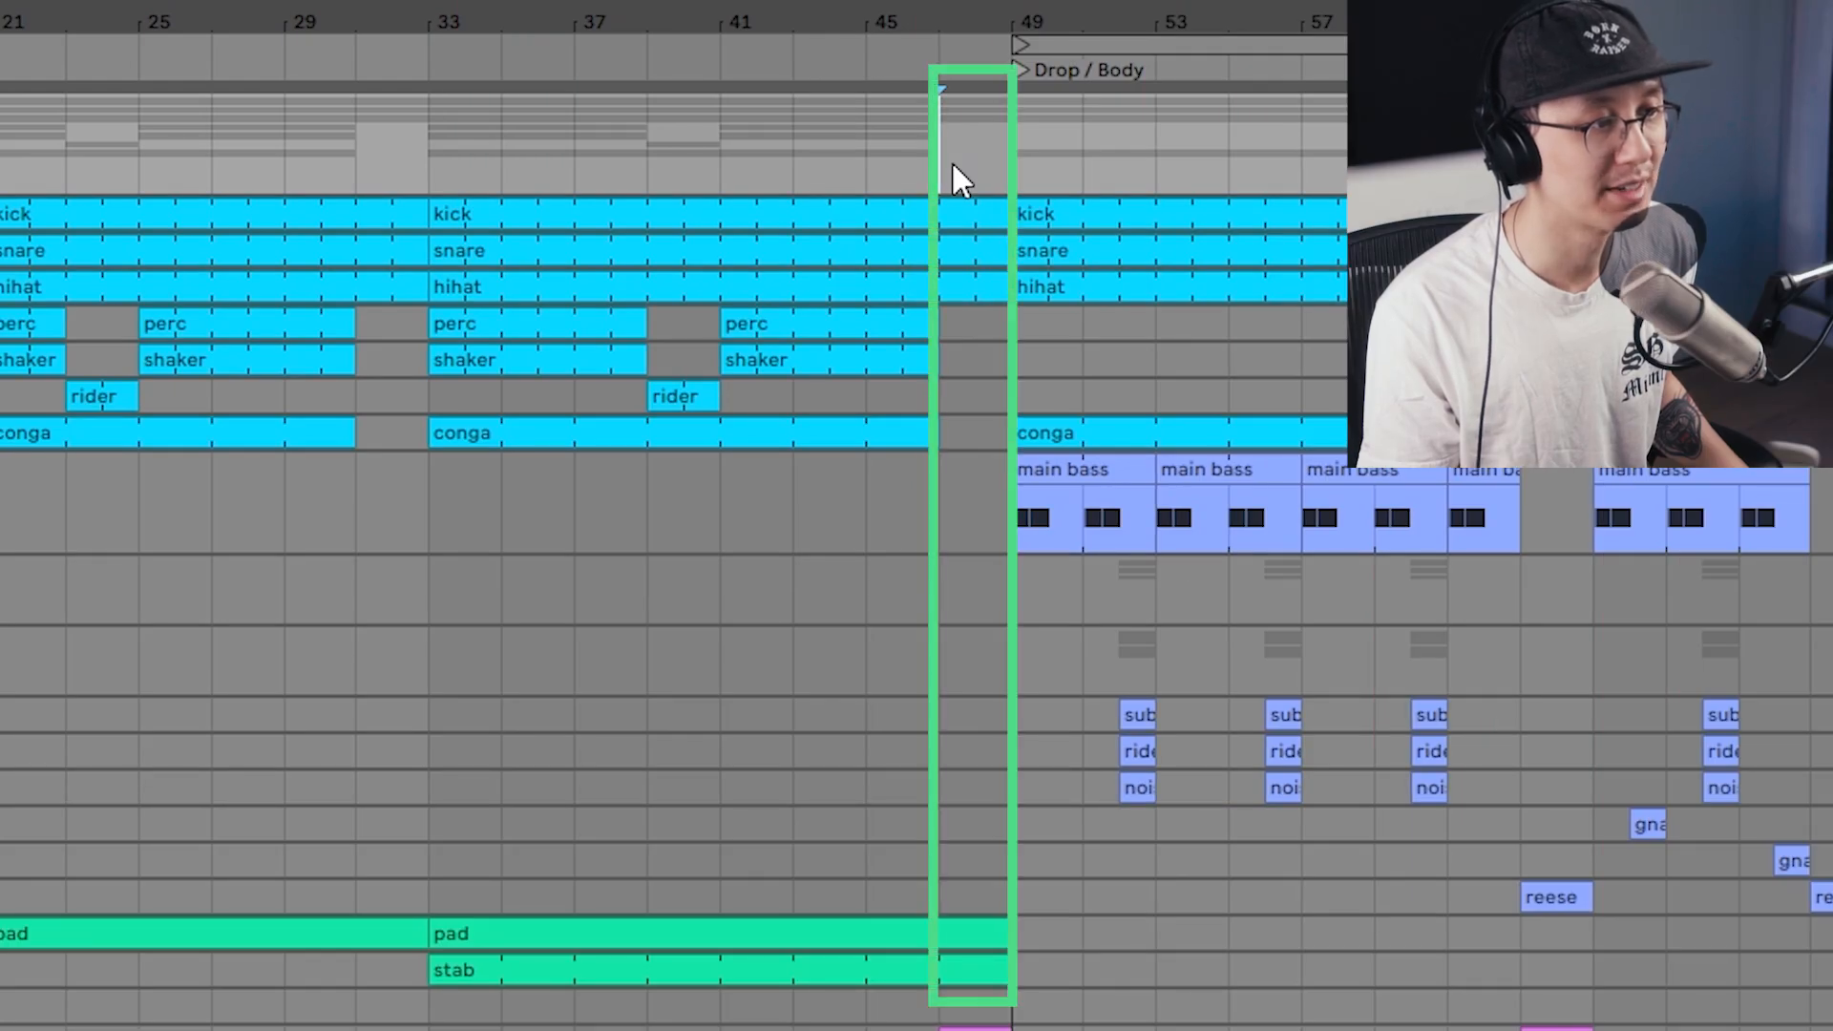
# - Select the last two bars before Drop / Body, from bar 47 to bar 49, and play the transition
pyautogui.moveTo(949, 149); pyautogui.dragTo(1020, 468)
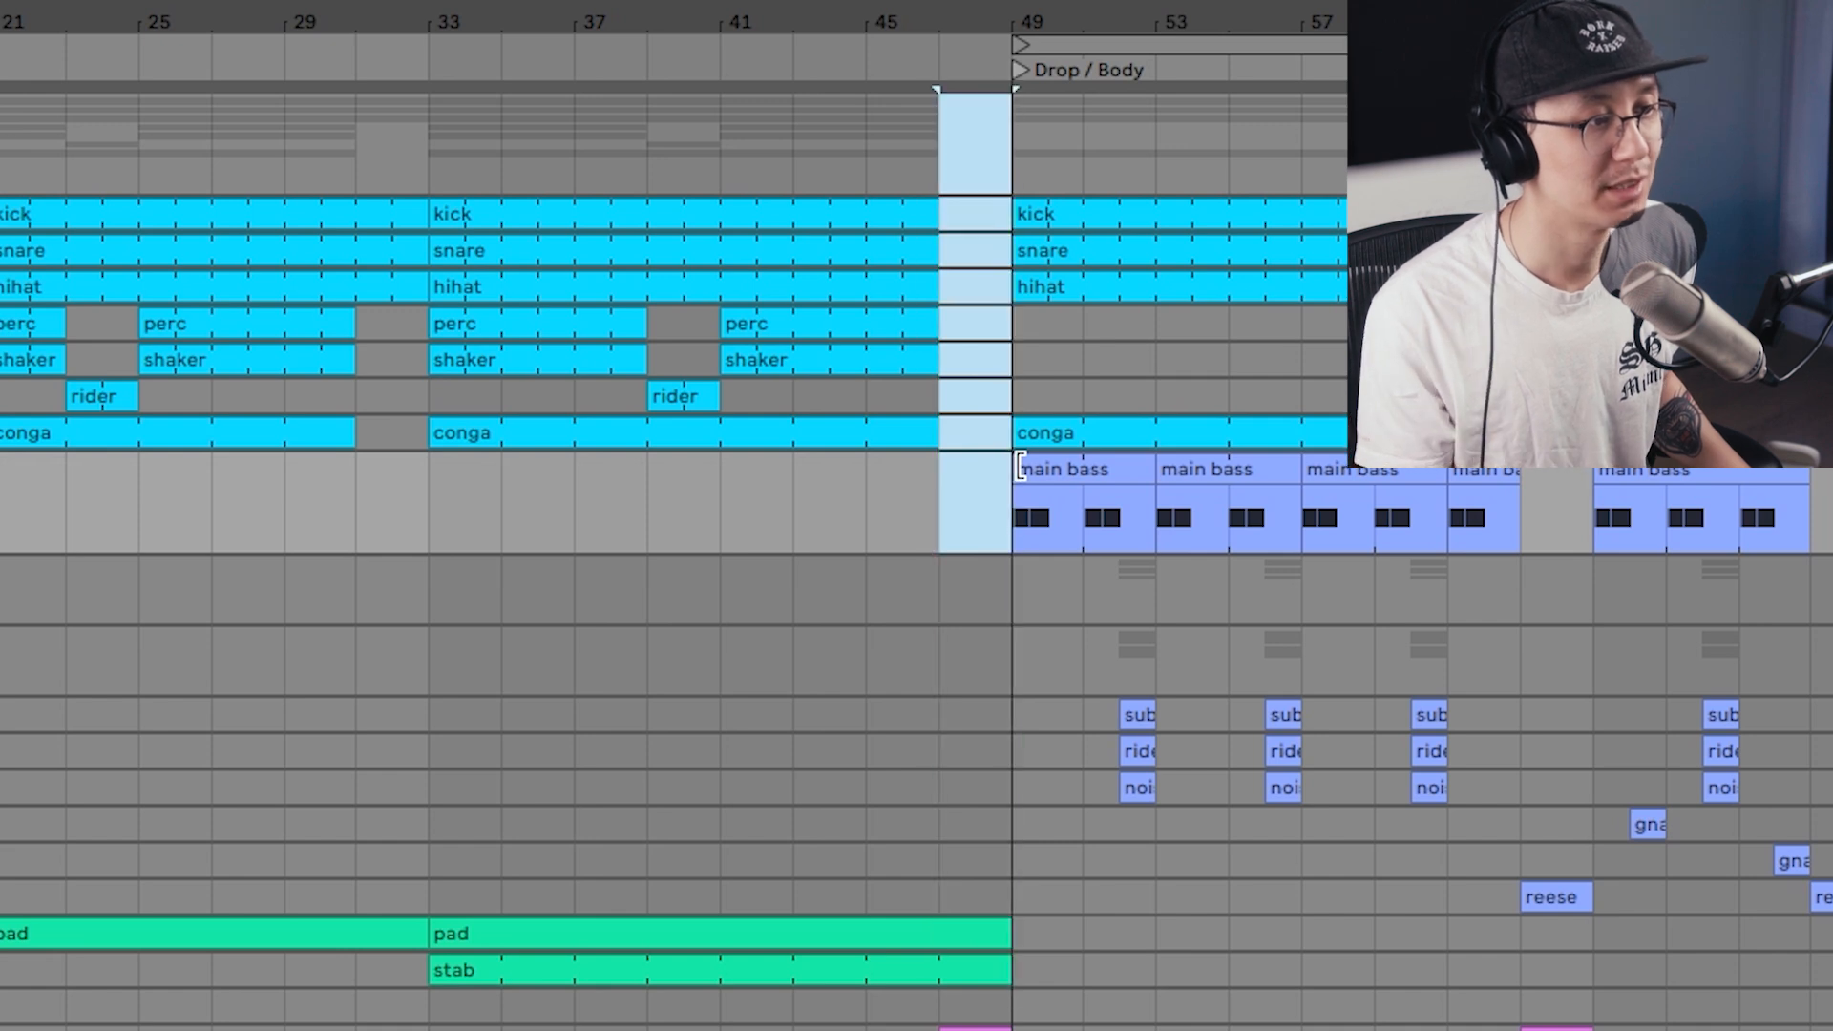
pyautogui.click(854, 520)
pyautogui.press('space')
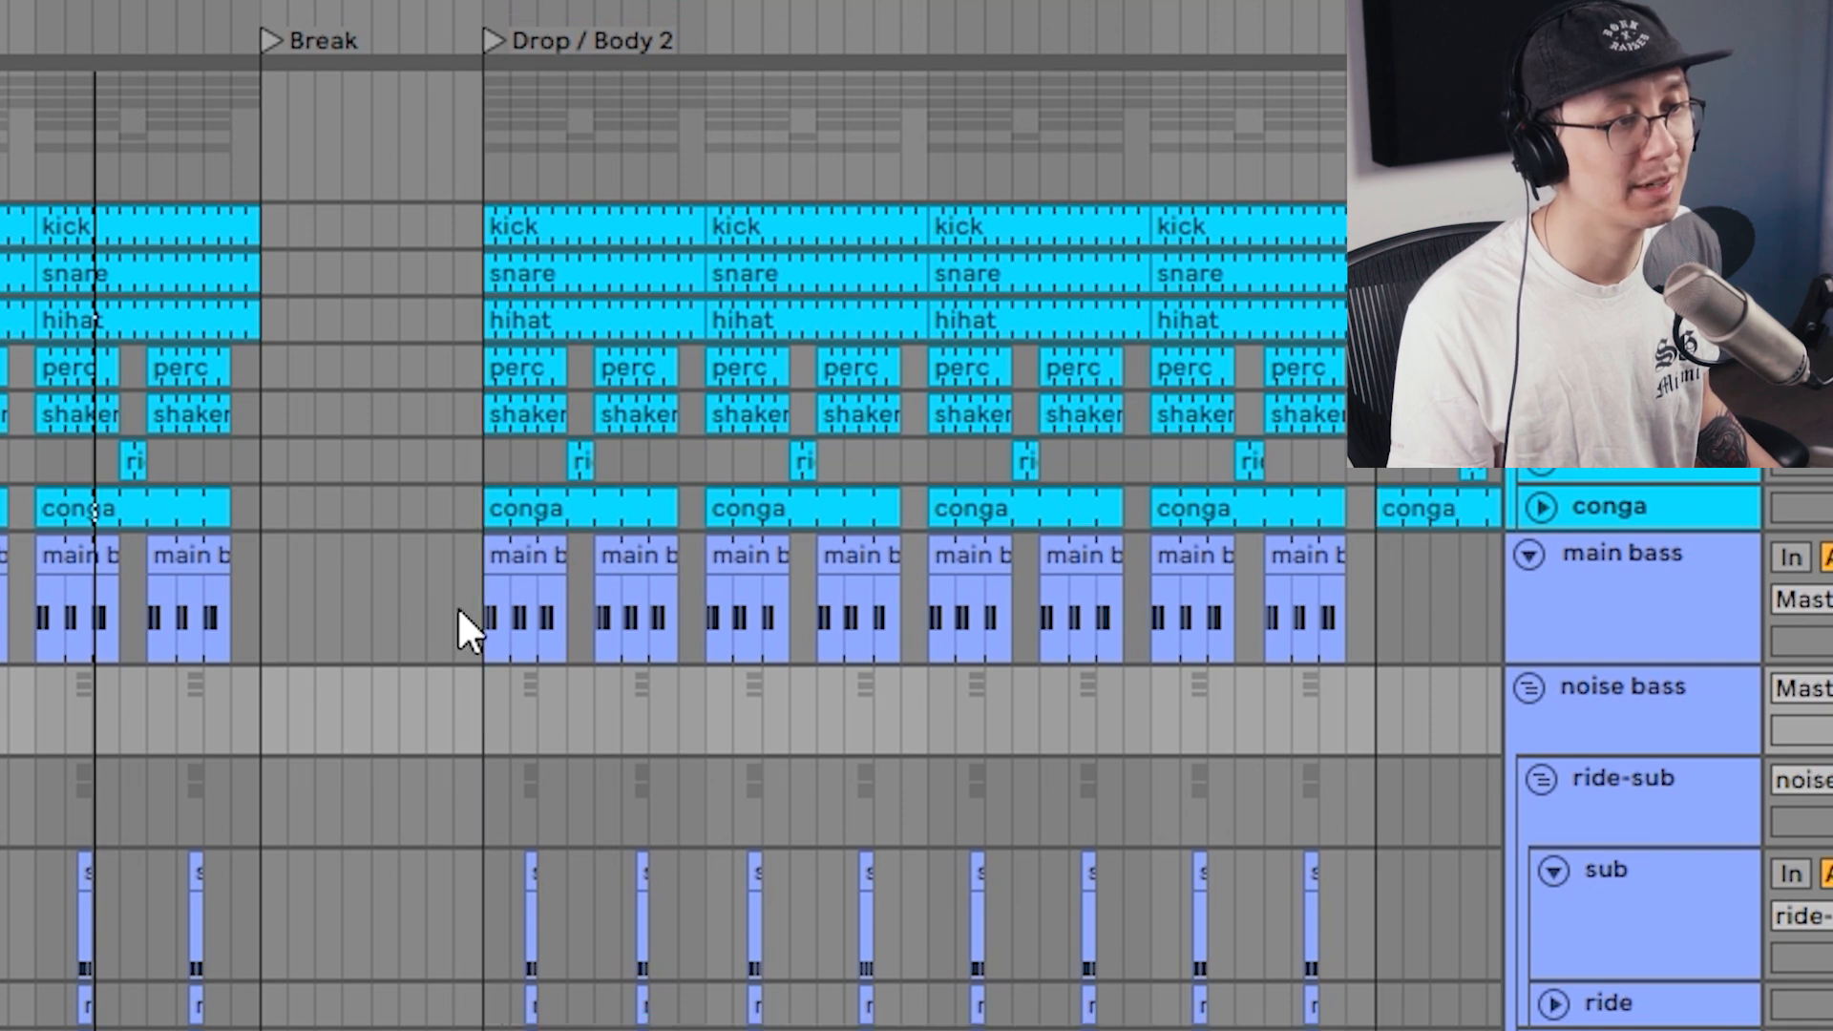
# - Shorten the first D#0 note of the opening main bass clip in Drop / Body 2, add a D#0 note at 32.2, and play it
pyautogui.click(515, 556)
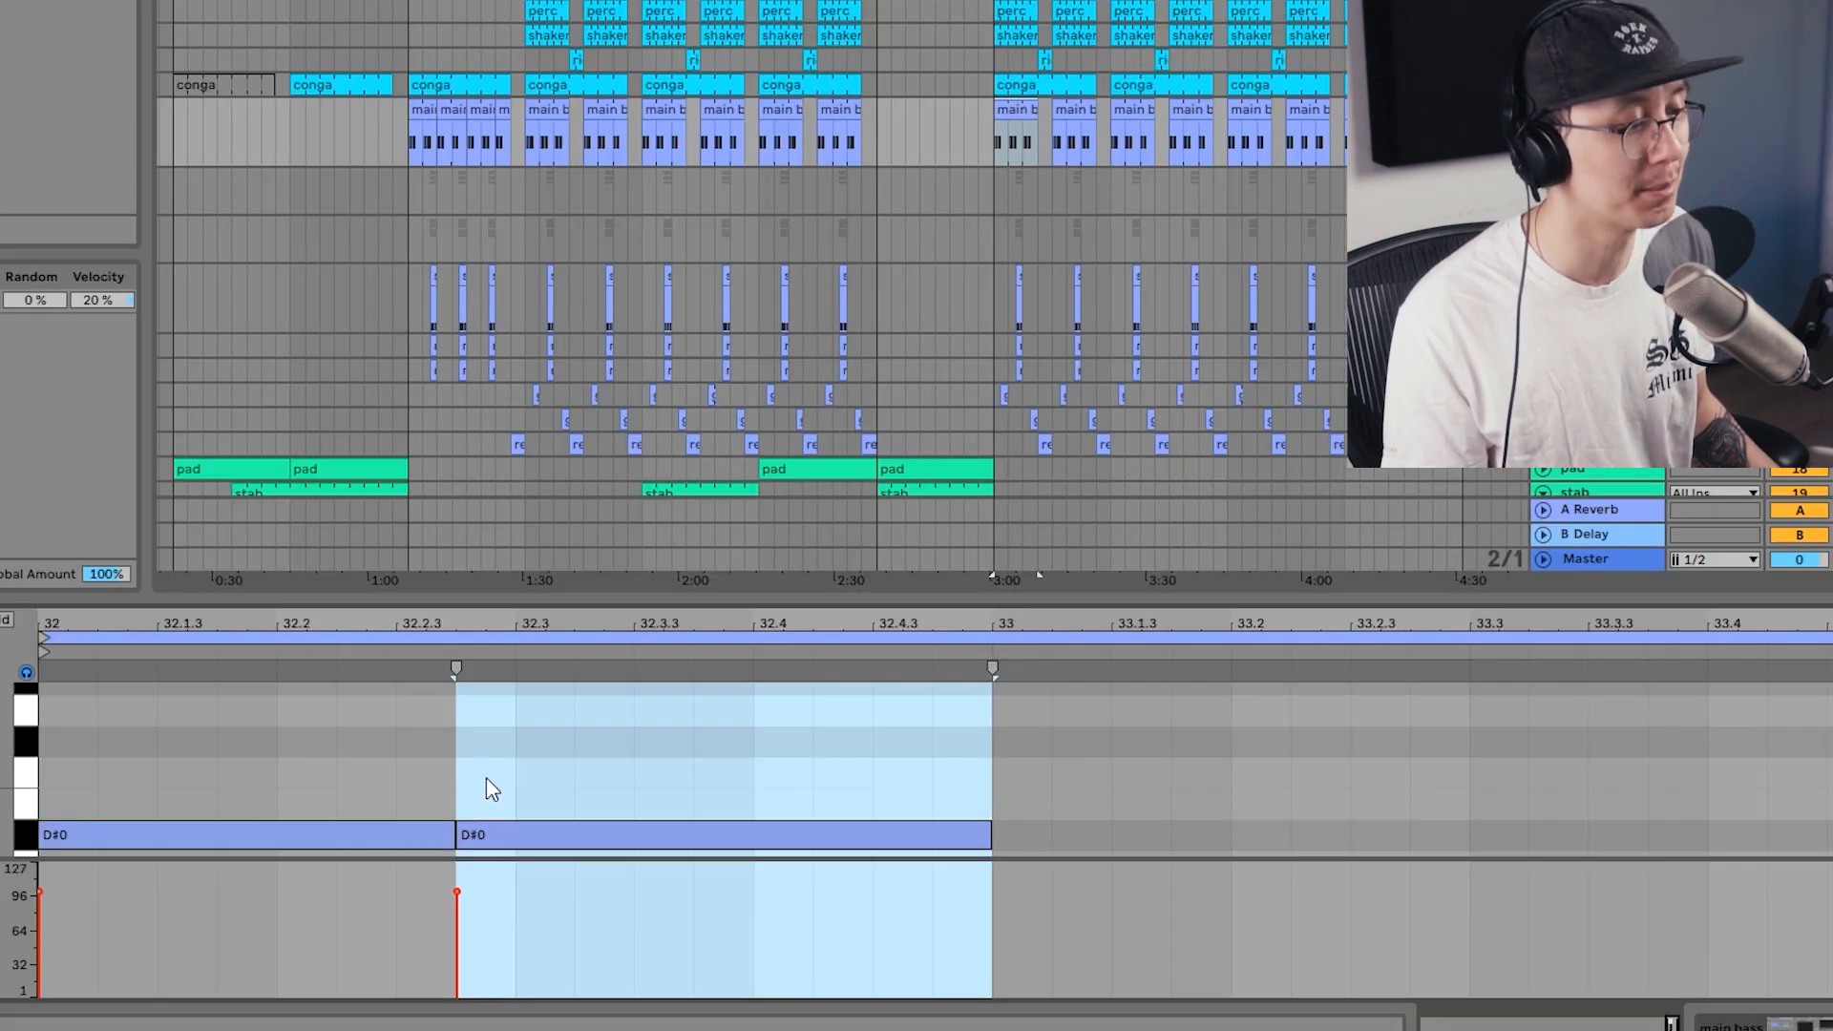
pyautogui.scroll(-1, 456, 780)
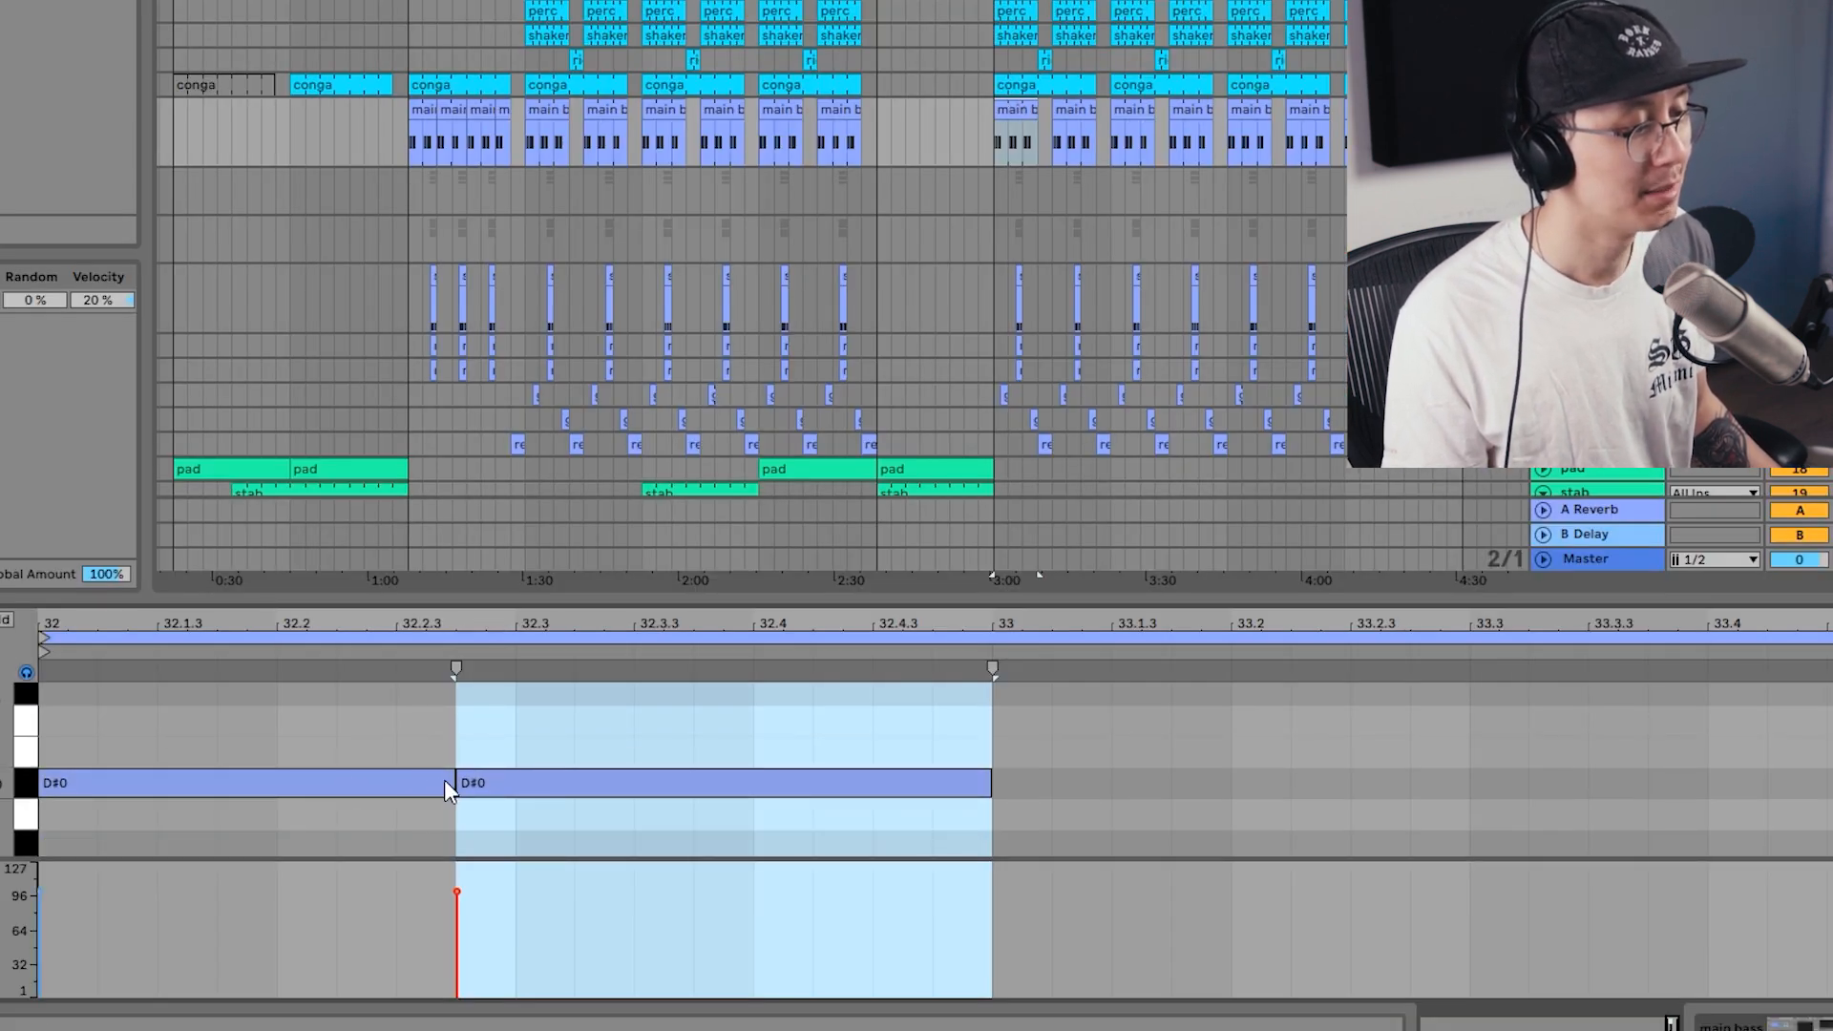
pyautogui.click(294, 782)
pyautogui.moveTo(450, 783)
pyautogui.mouseDown()
pyautogui.moveTo(276, 783)
pyautogui.moveTo(458, 789)
pyautogui.mouseUp()
pyautogui.doubleClick(309, 782)
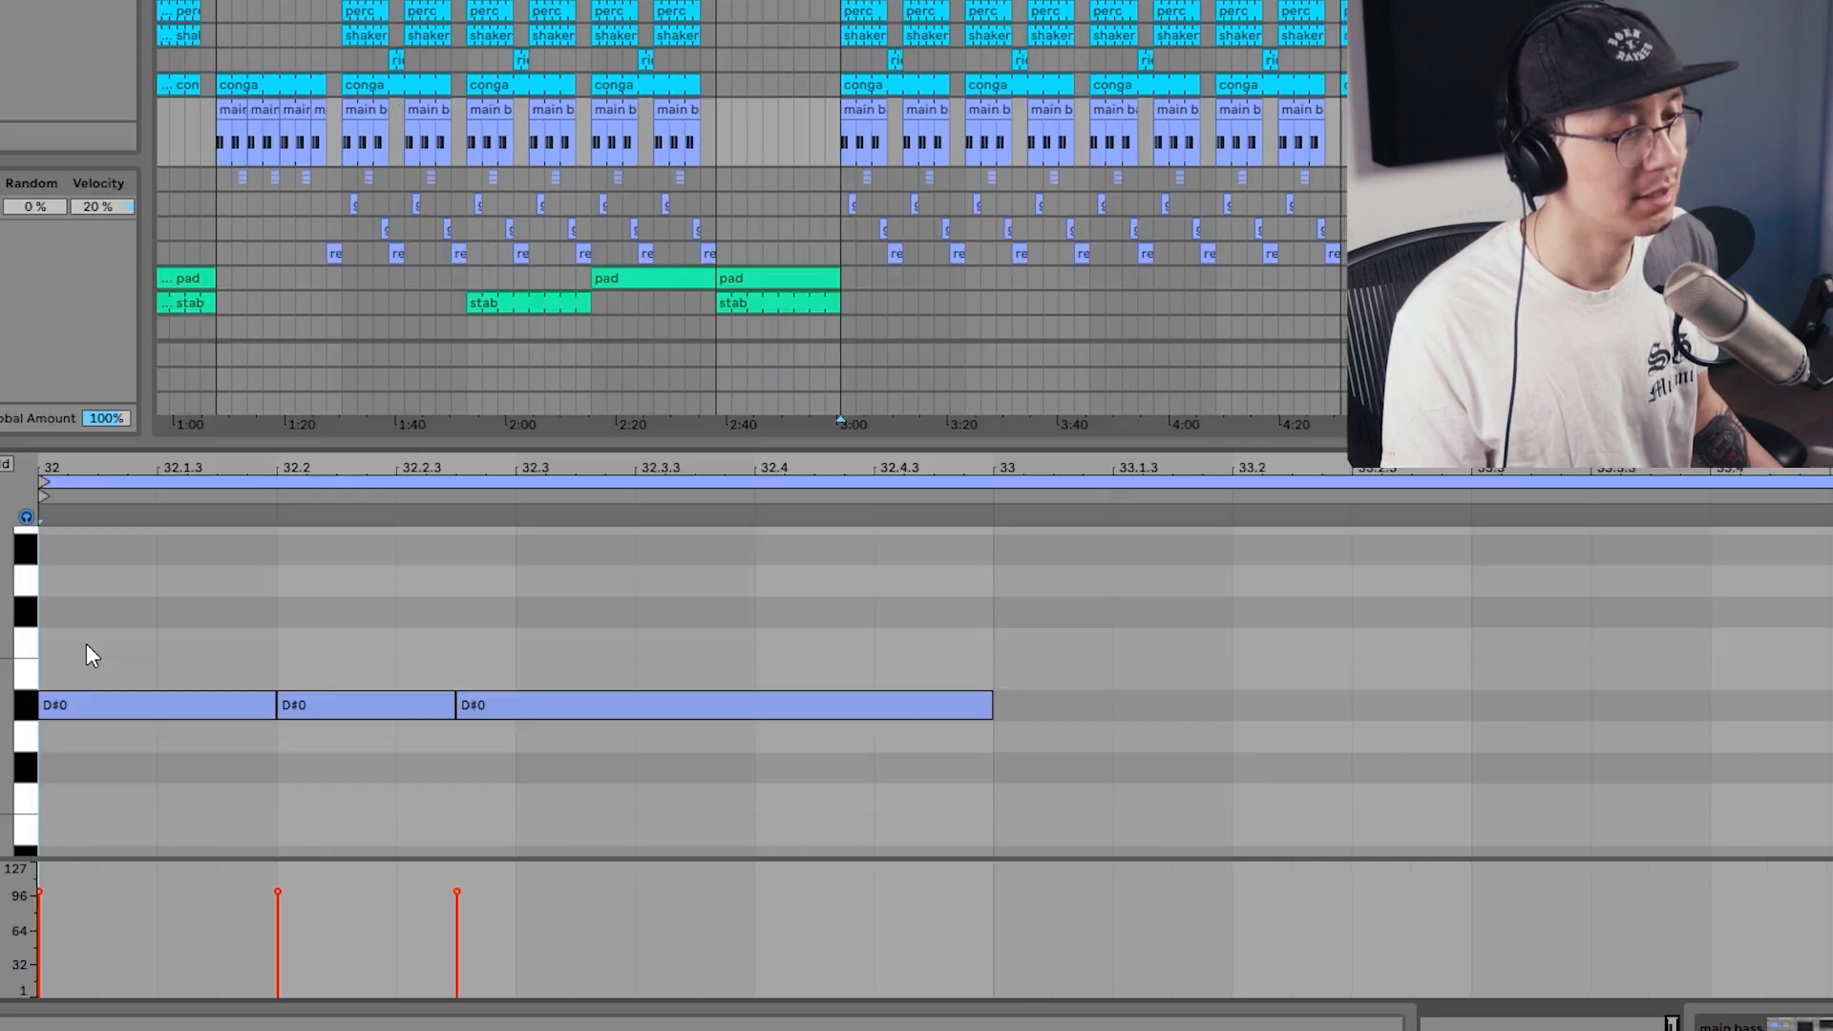
pyautogui.press('space')
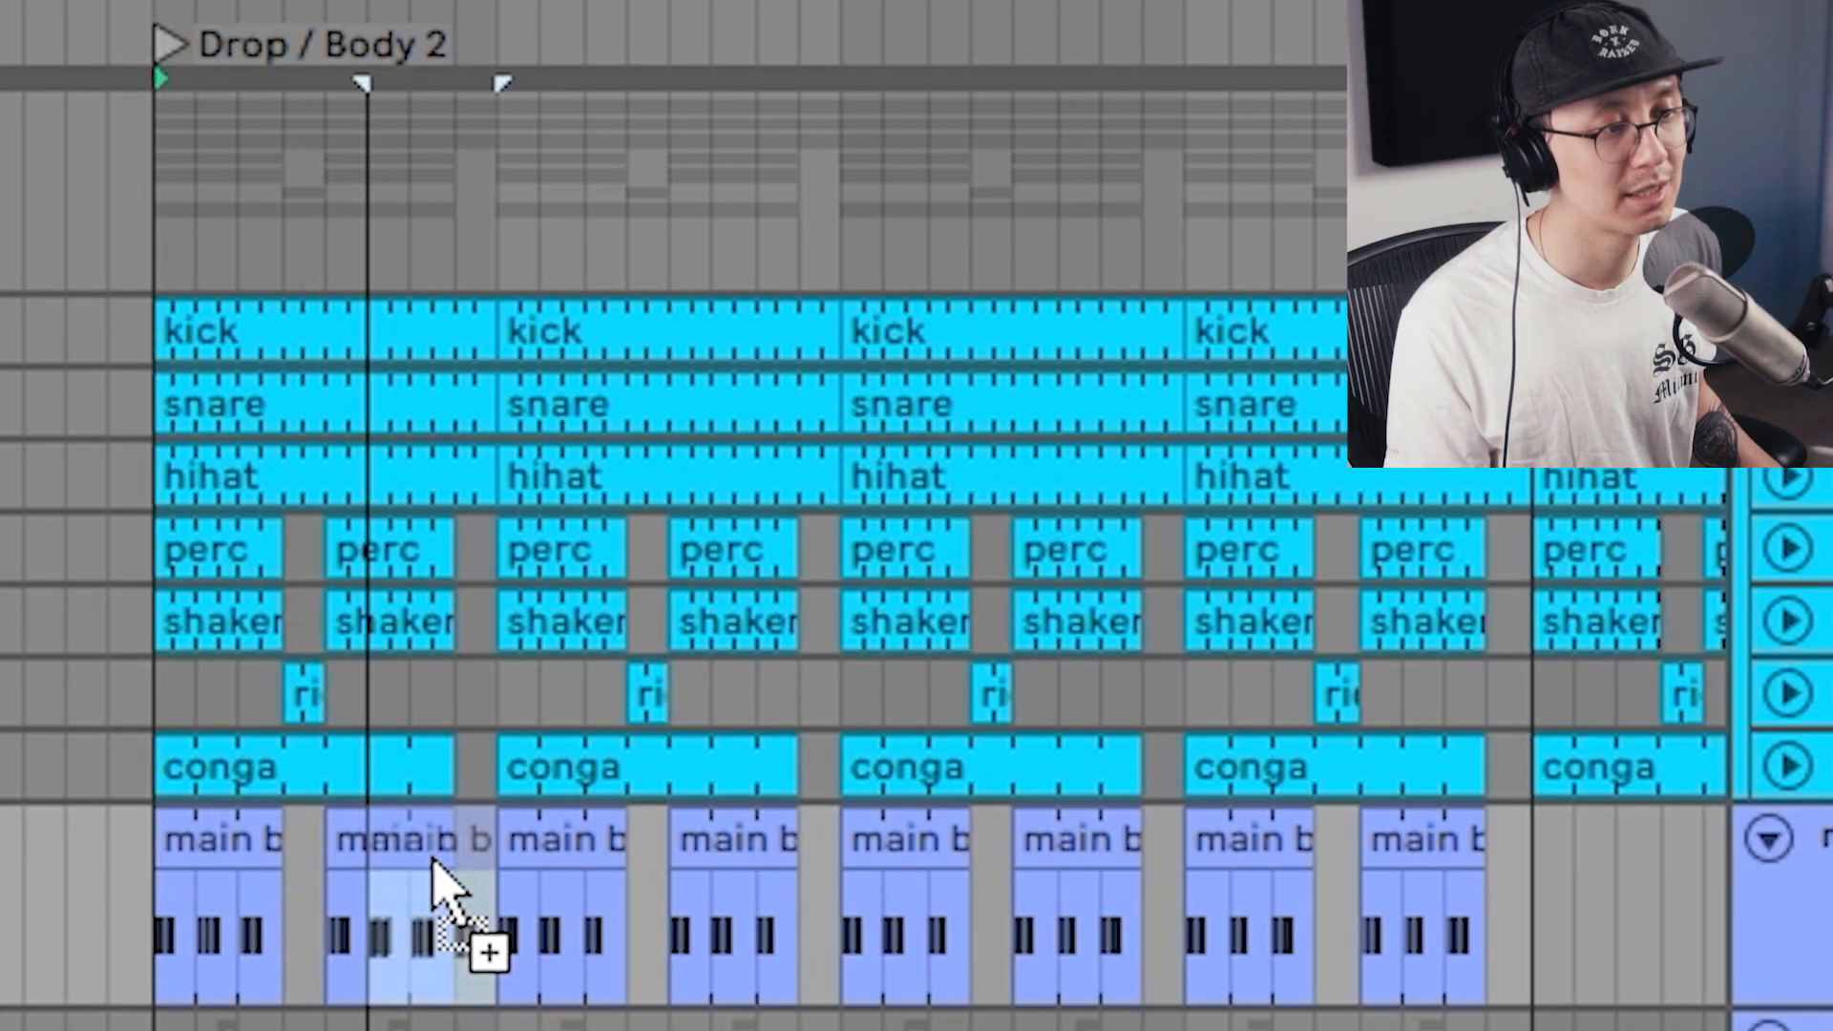
# - Duplicate the main bass clips from the first block of Drop / Body 2 three times to fill the section
pyautogui.moveTo(499, 900)
pyautogui.mouseDown()
pyautogui.moveTo(200, 912)
pyautogui.moveTo(158, 884)
pyautogui.mouseUp()
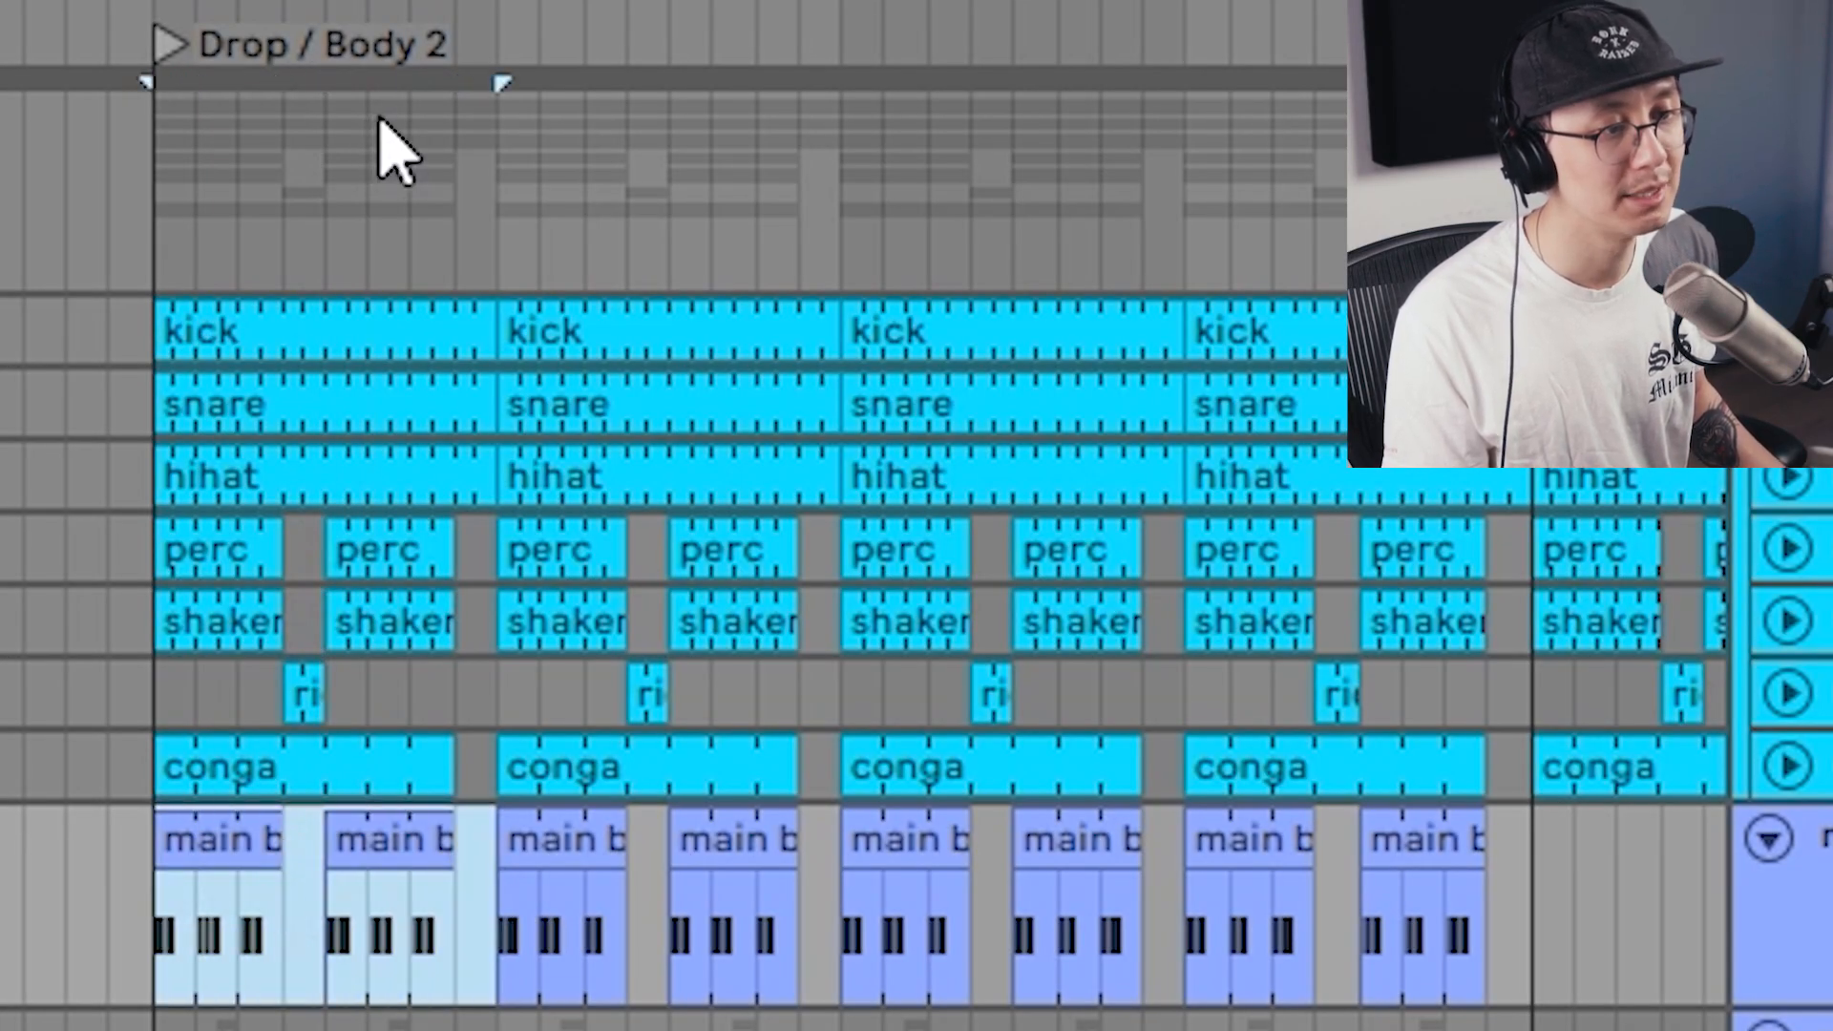
pyautogui.hotkey('ctrl', 'd')
pyautogui.hotkey('ctrl', 'd')
pyautogui.hotkey('ctrl', 'd')
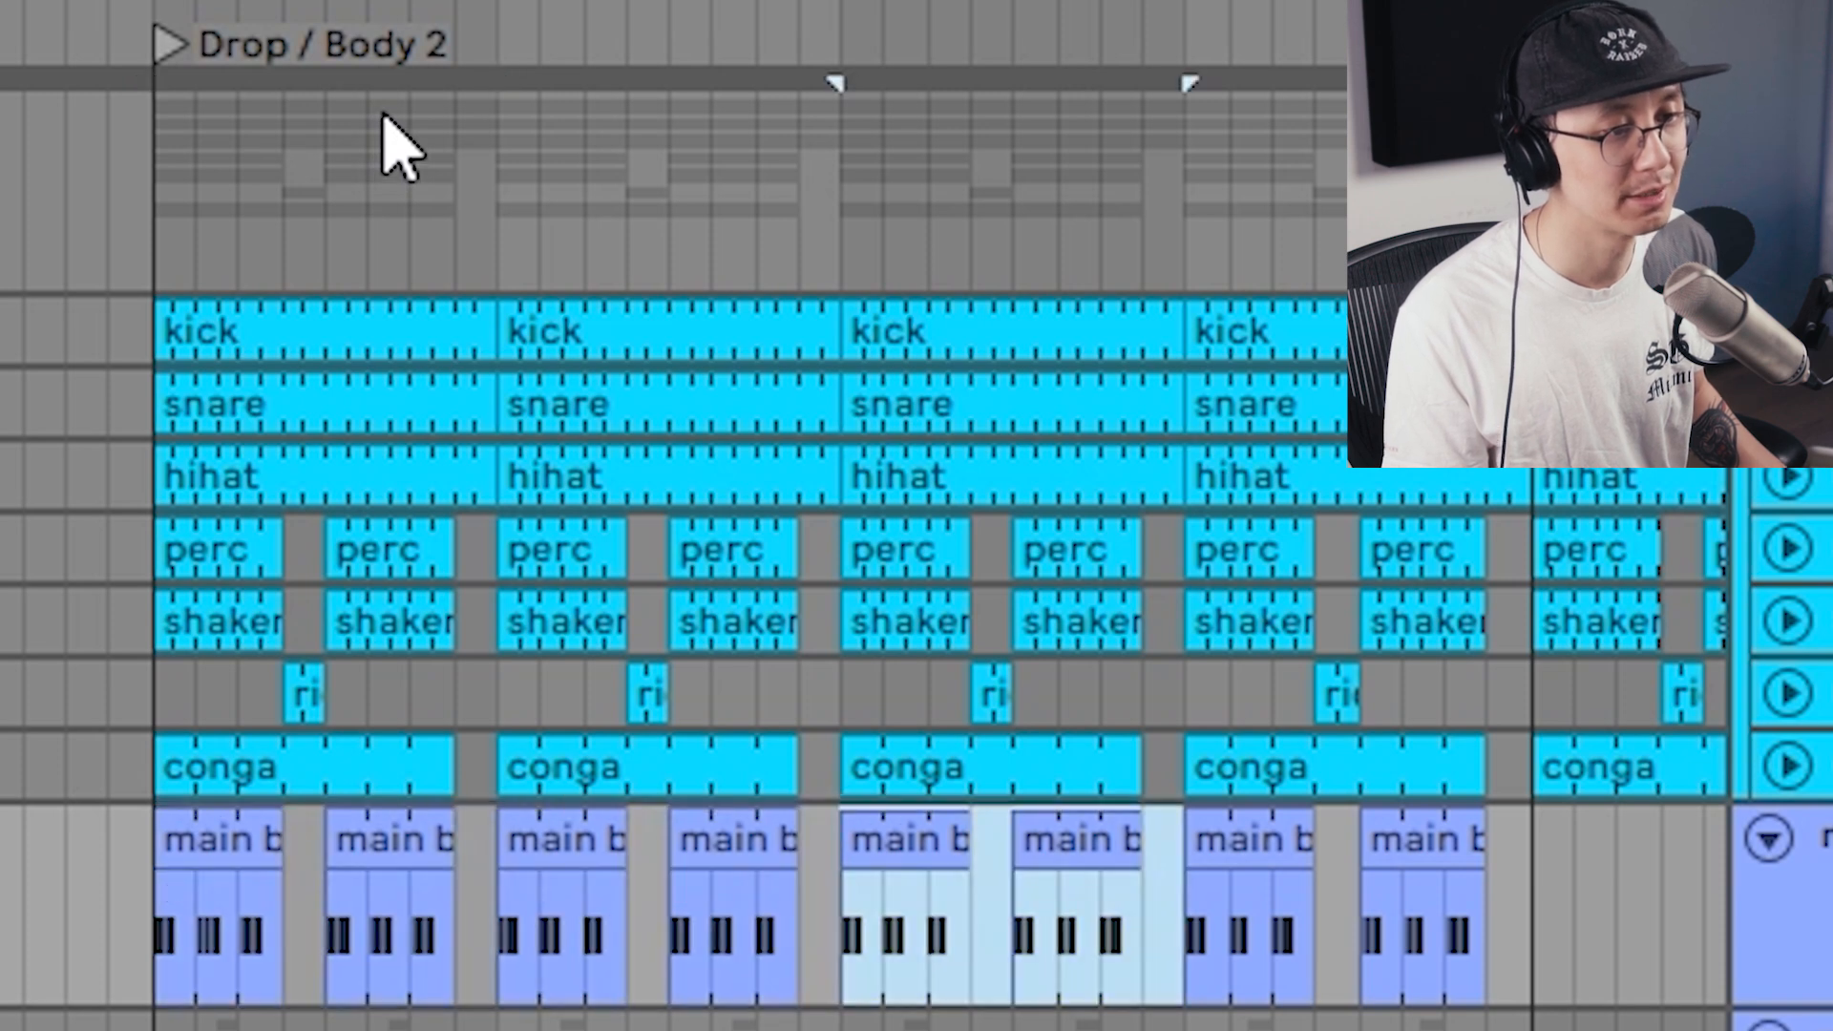
pyautogui.click(159, 927)
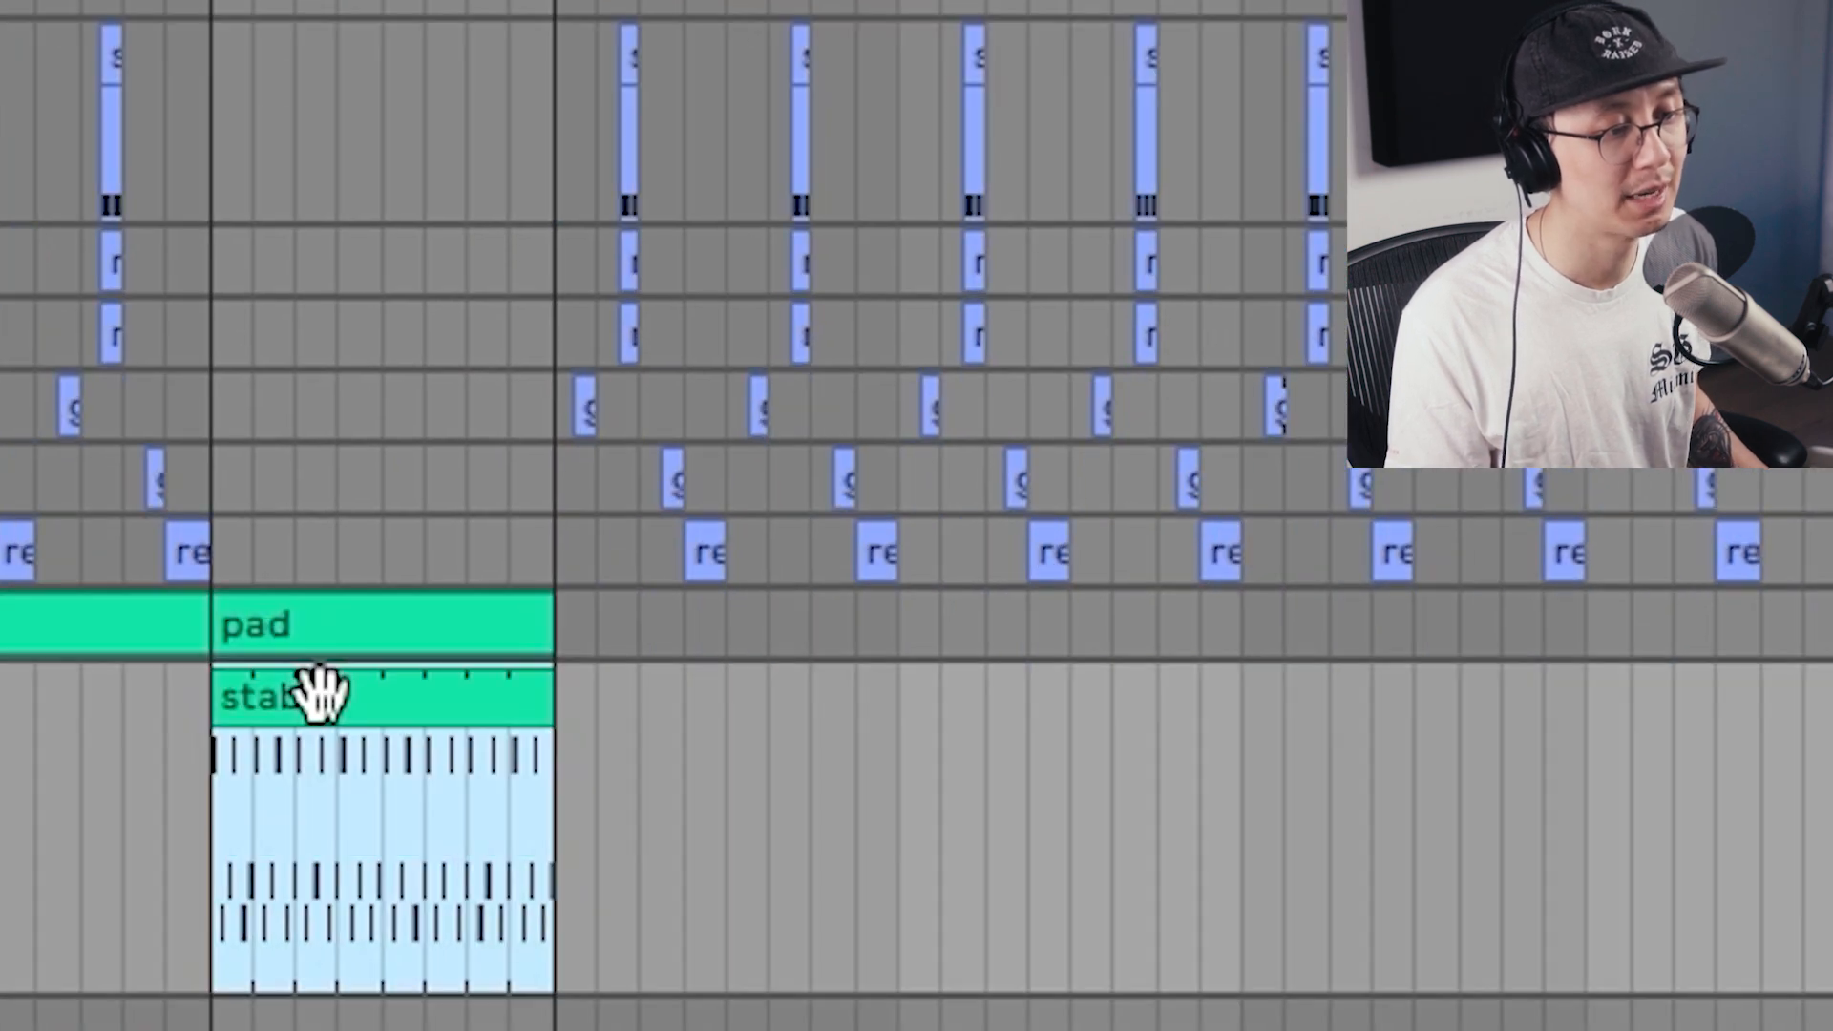
# - Copy the Break's stab clip into the second and third blocks of Drop / Body 2 and its pad clip into the third and fourth
pyautogui.moveTo(315, 695); pyautogui.dragTo(1012, 682)
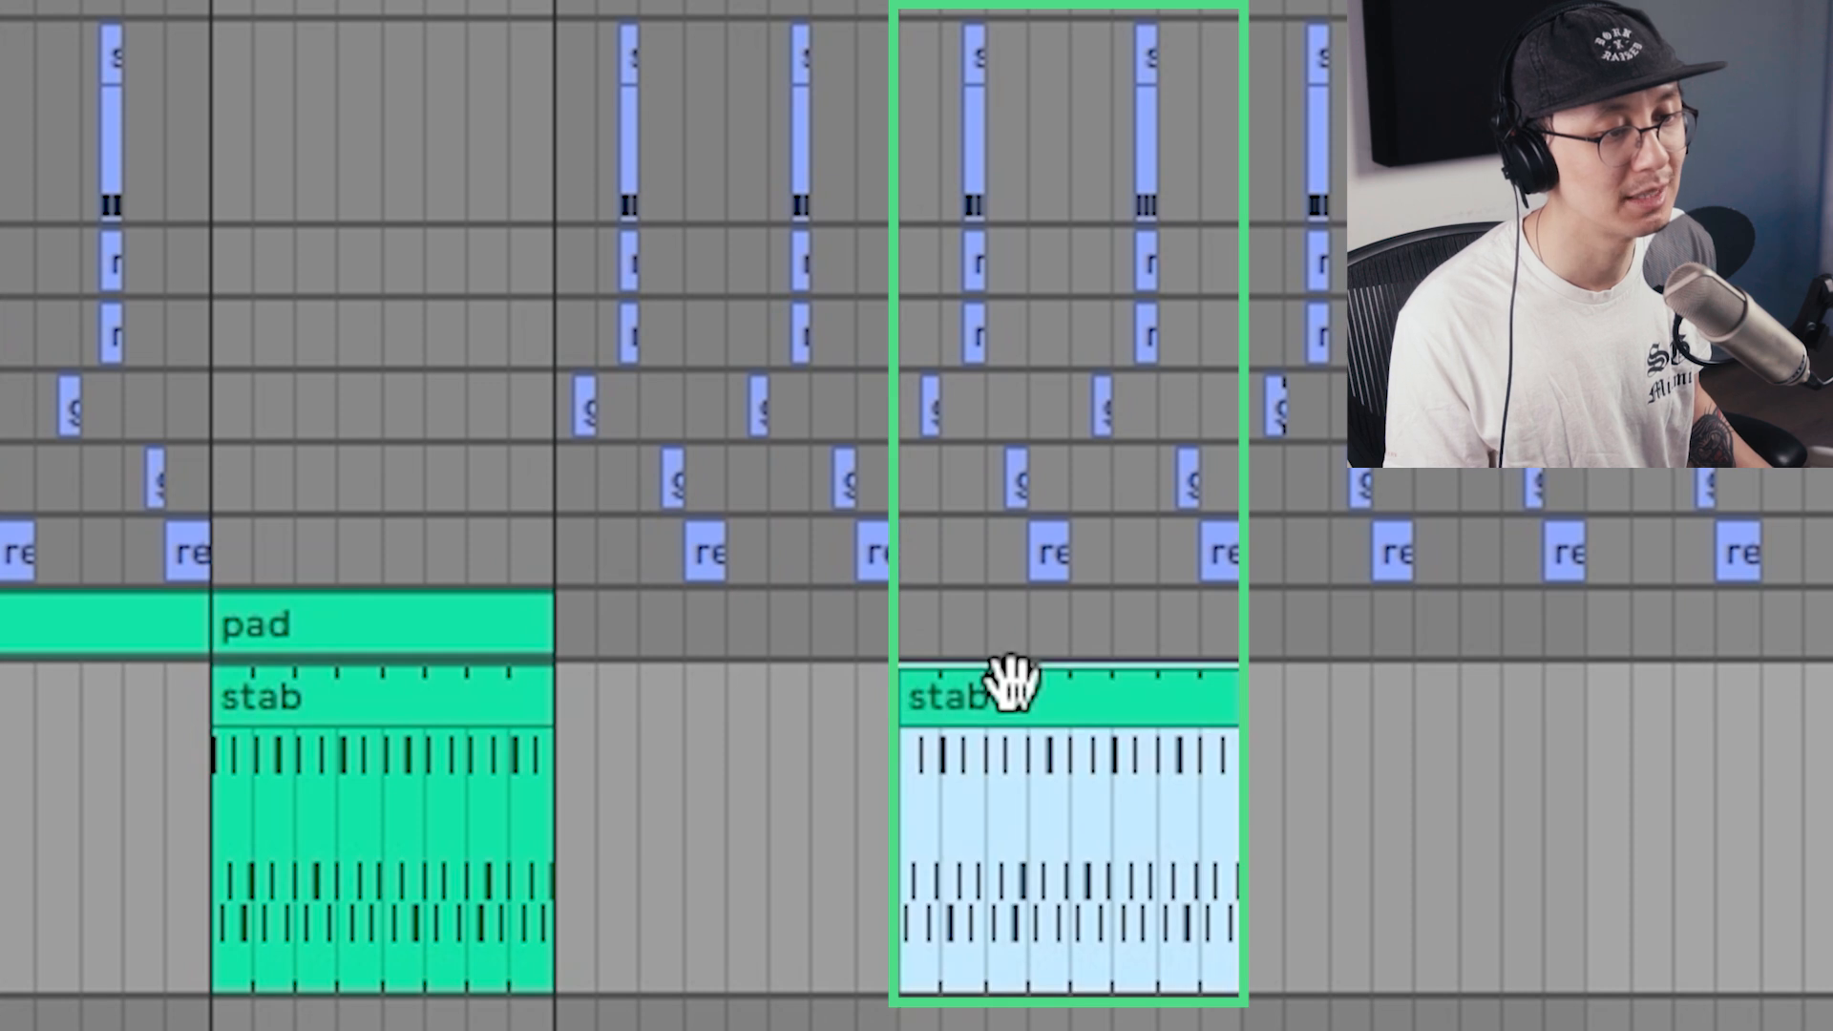
pyautogui.hotkey('ctrl', 'd')
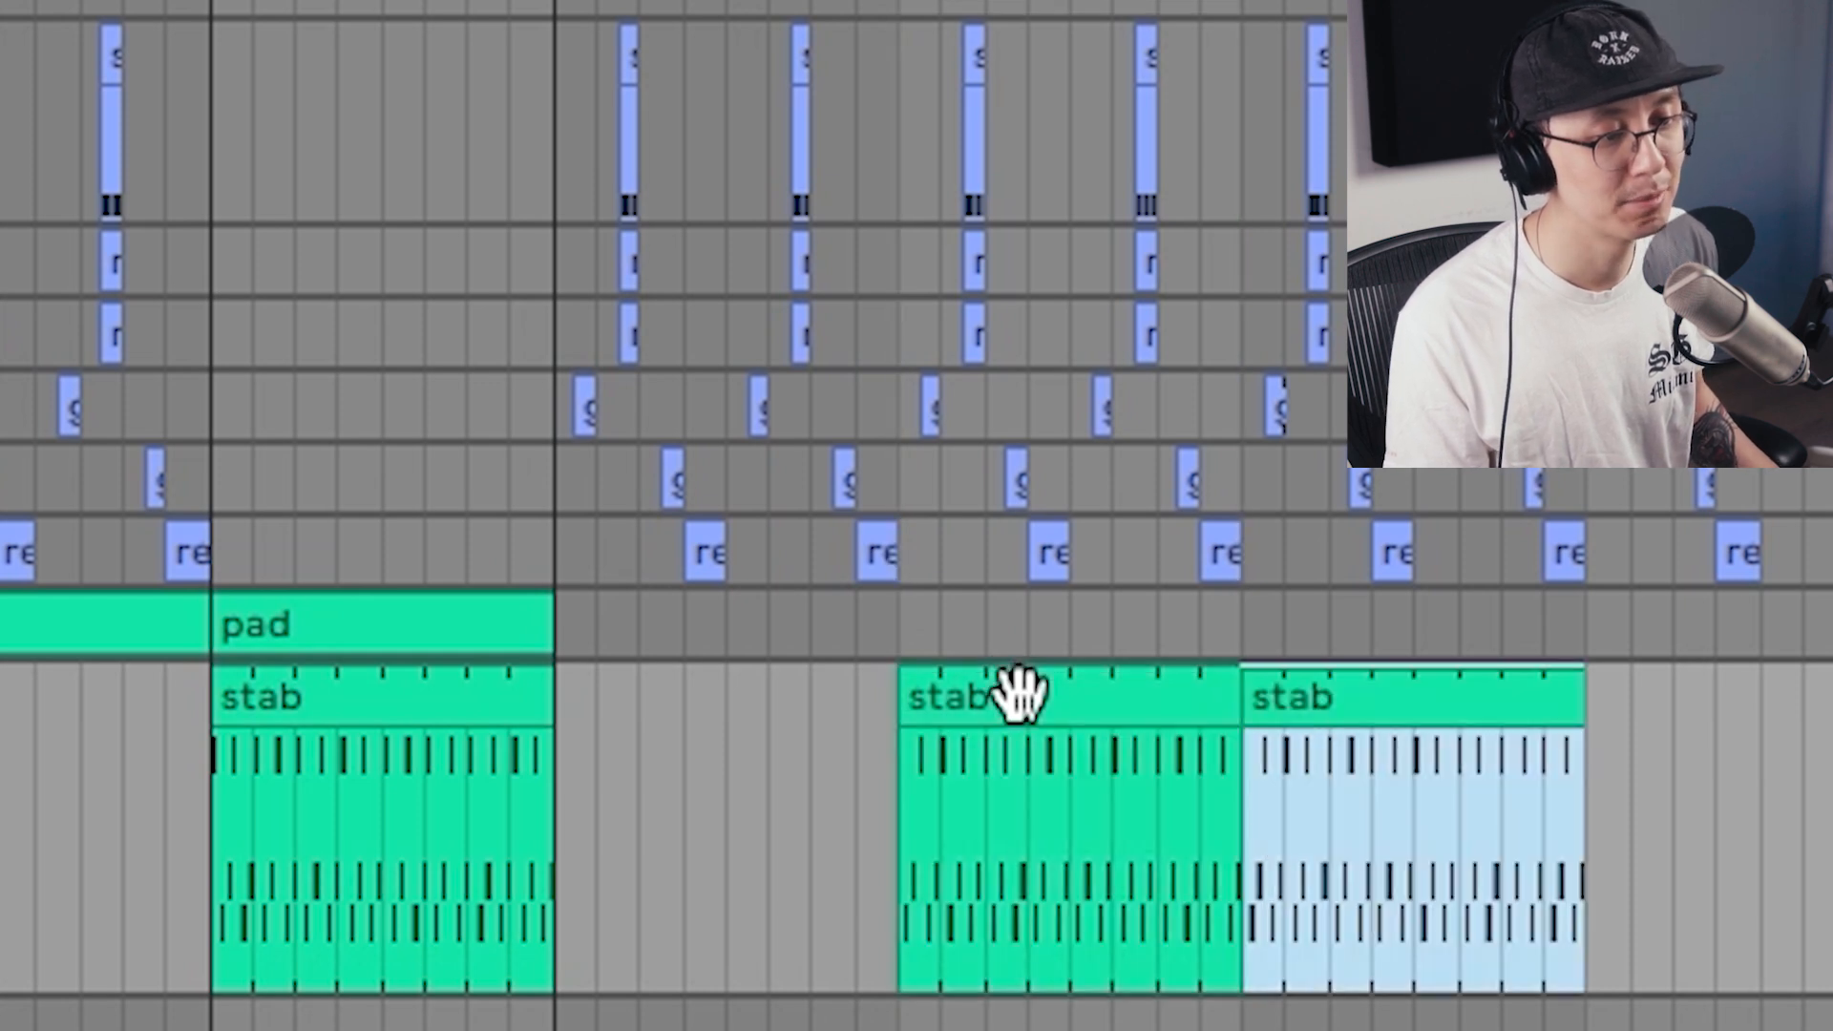
pyautogui.click(377, 625)
pyautogui.moveTo(377, 625); pyautogui.dragTo(1416, 638)
pyautogui.hotkey('ctrl', 'd')
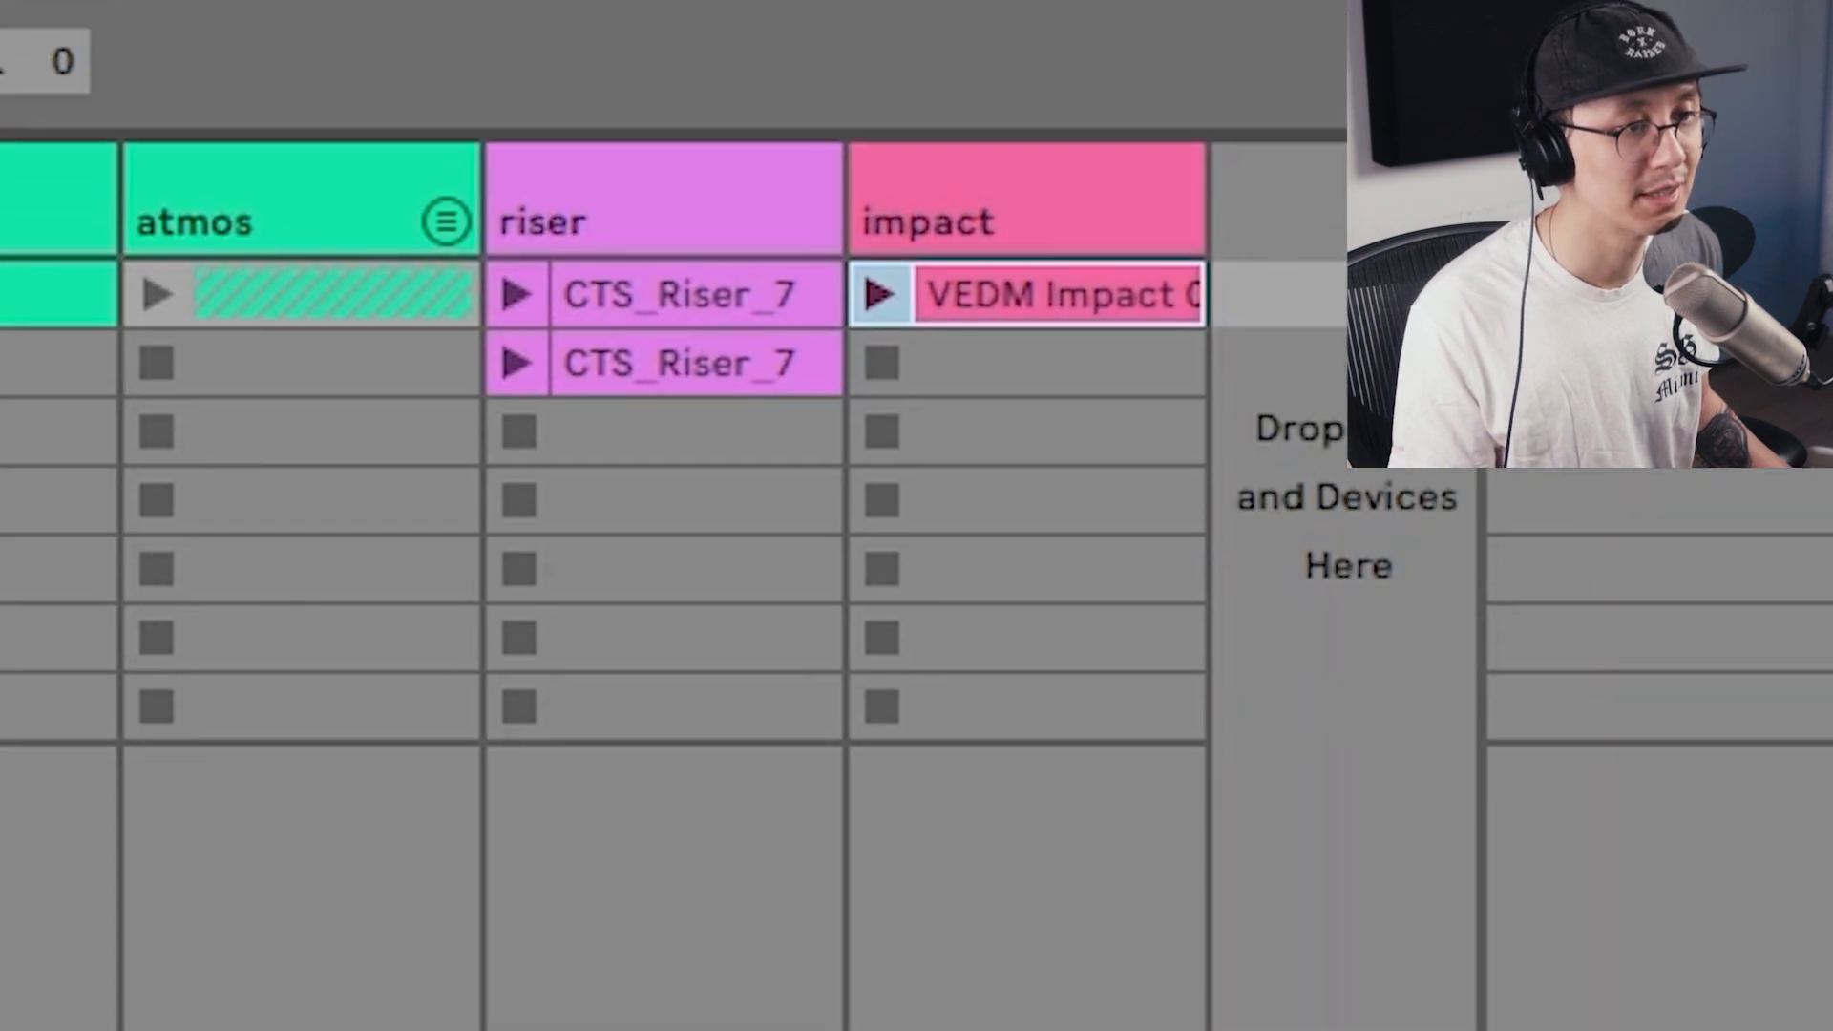
# - Copy the atmos group clip from the session to the start of Drop / Body 2 in the arrangement
pyautogui.click(304, 304)
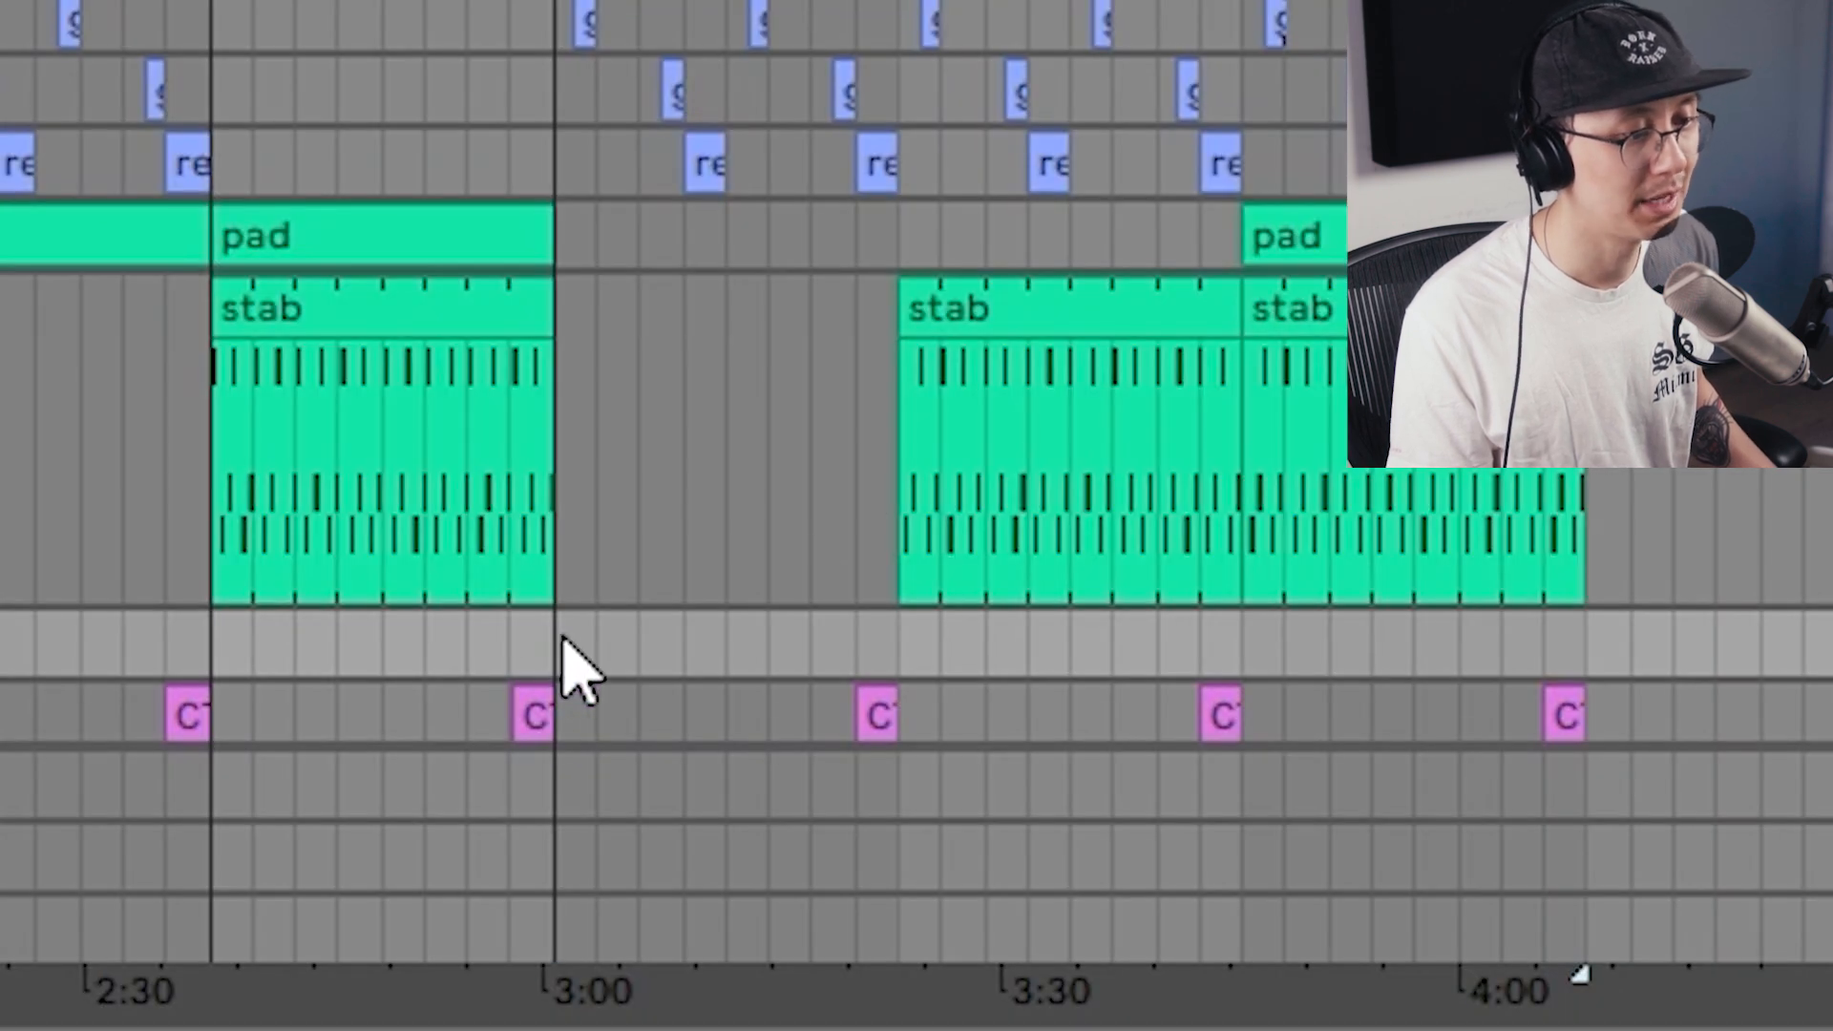
pyautogui.click(561, 637)
pyautogui.hotkey('ctrl', 'v')
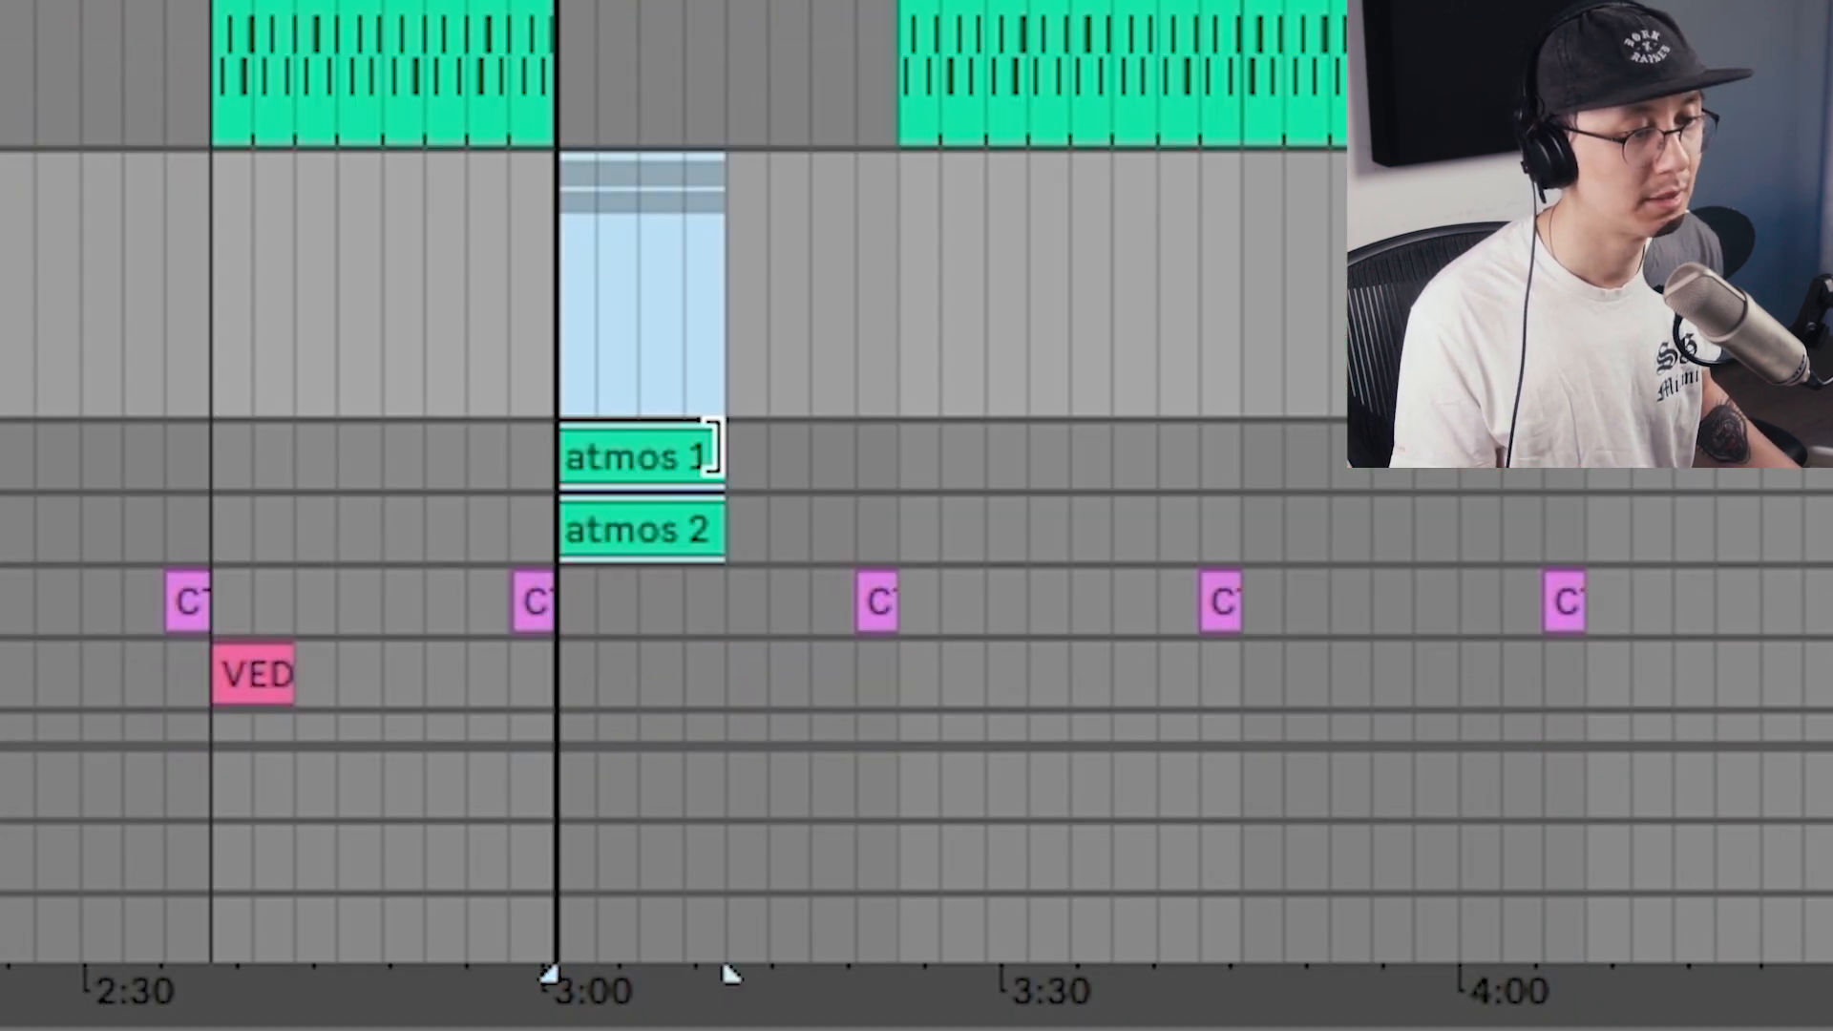
# - Extend the atmos 1 and atmos 2 clips across the first block of Drop / Body 2 and duplicate them into the second block
pyautogui.moveTo(724, 449); pyautogui.dragTo(902, 452)
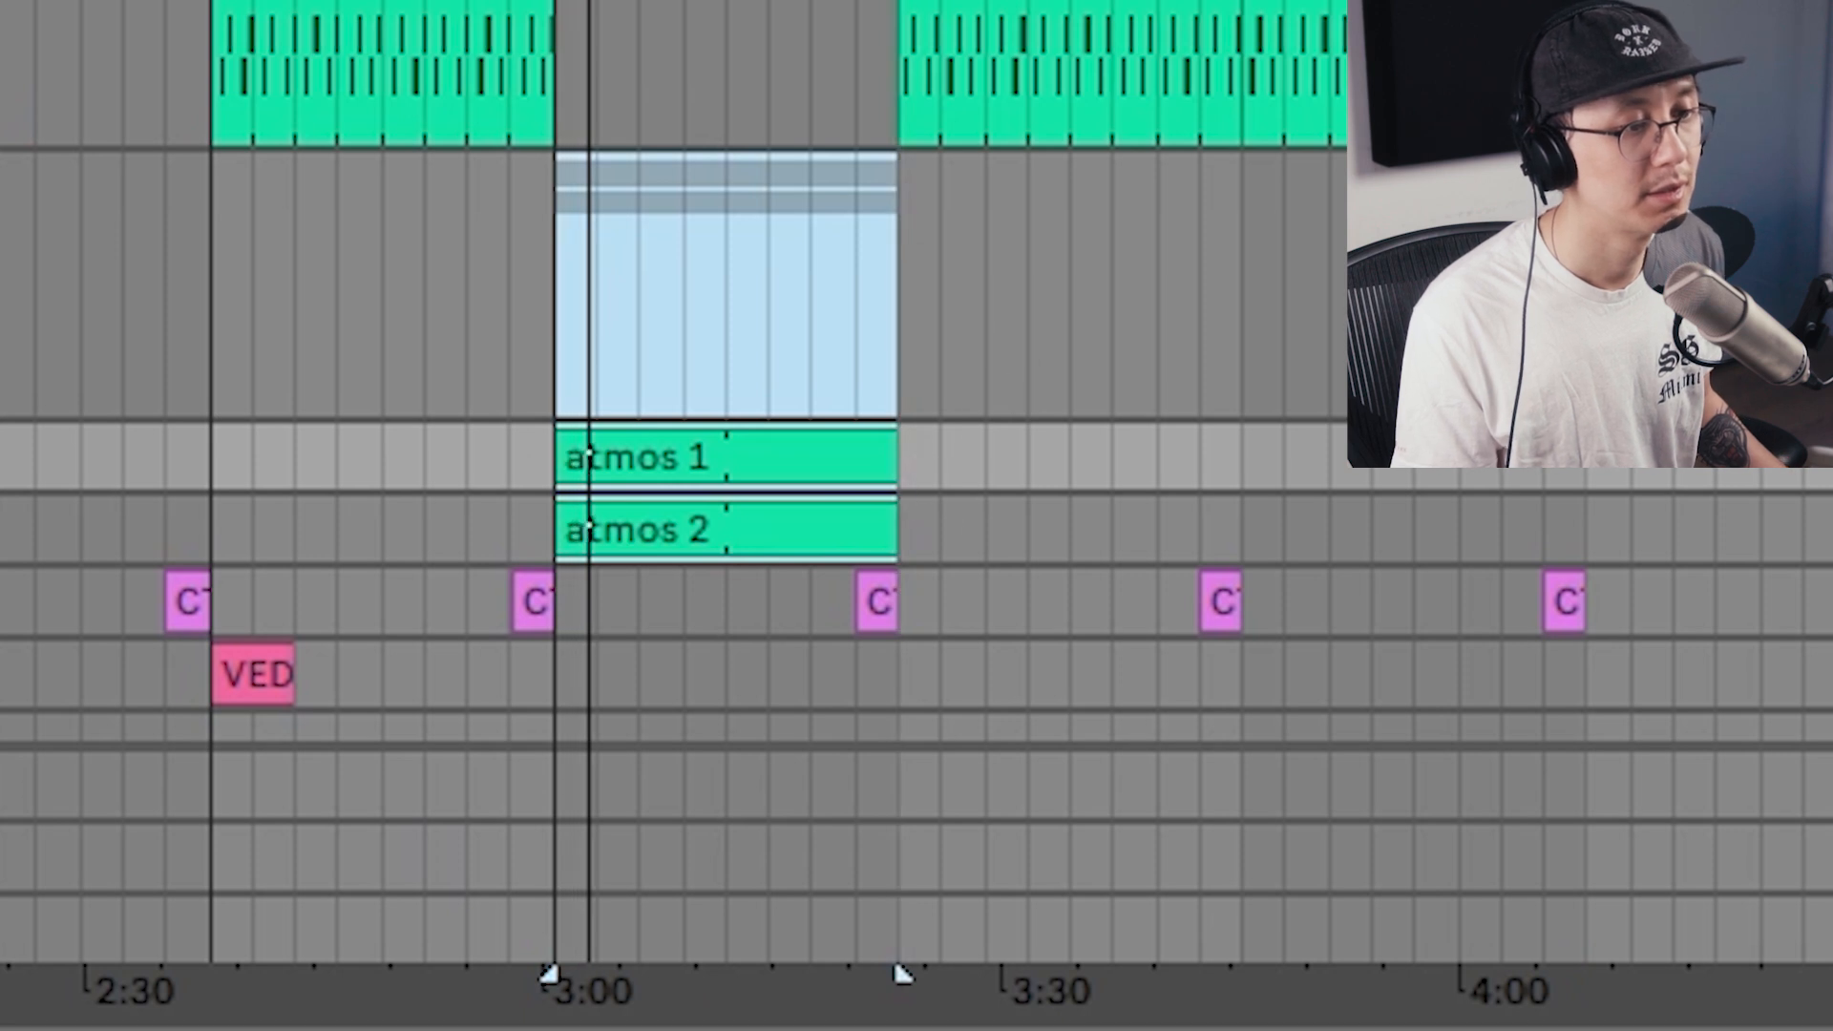
pyautogui.click(634, 462)
pyautogui.keyDown('shift'); pyautogui.click(763, 531); pyautogui.keyUp('shift')
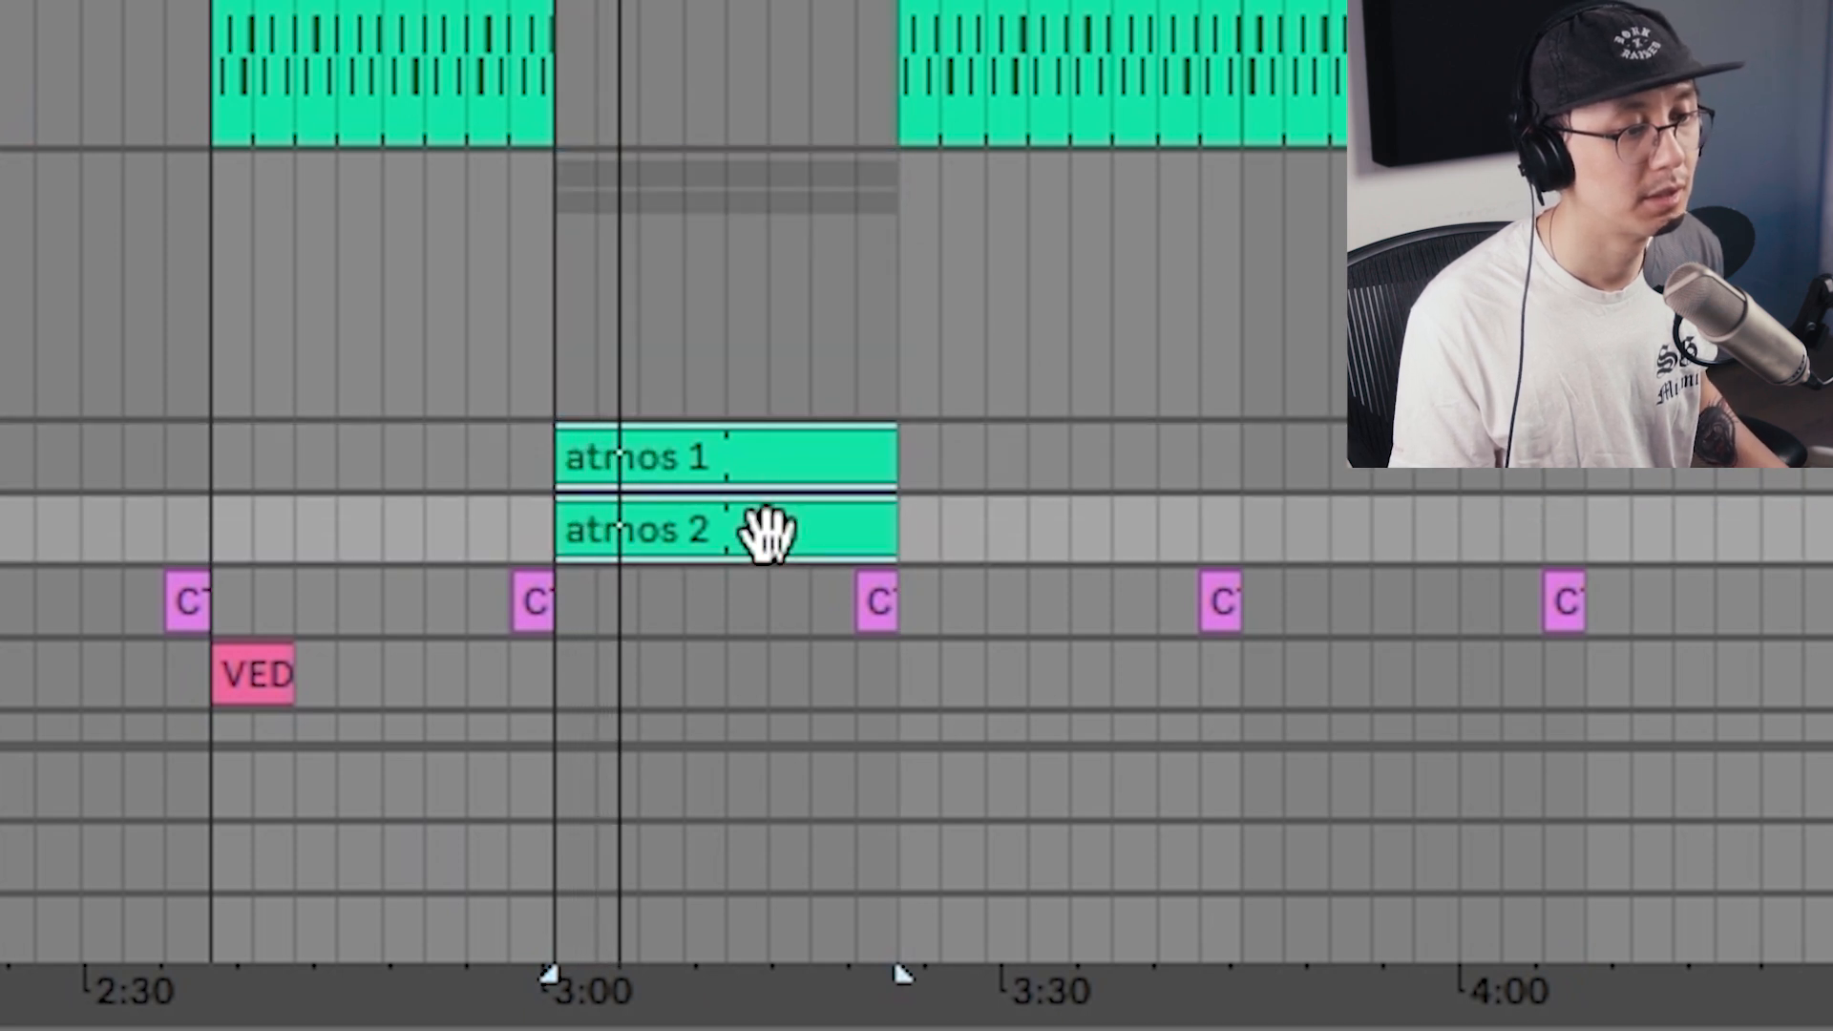
pyautogui.hotkey('ctrl', 'd')
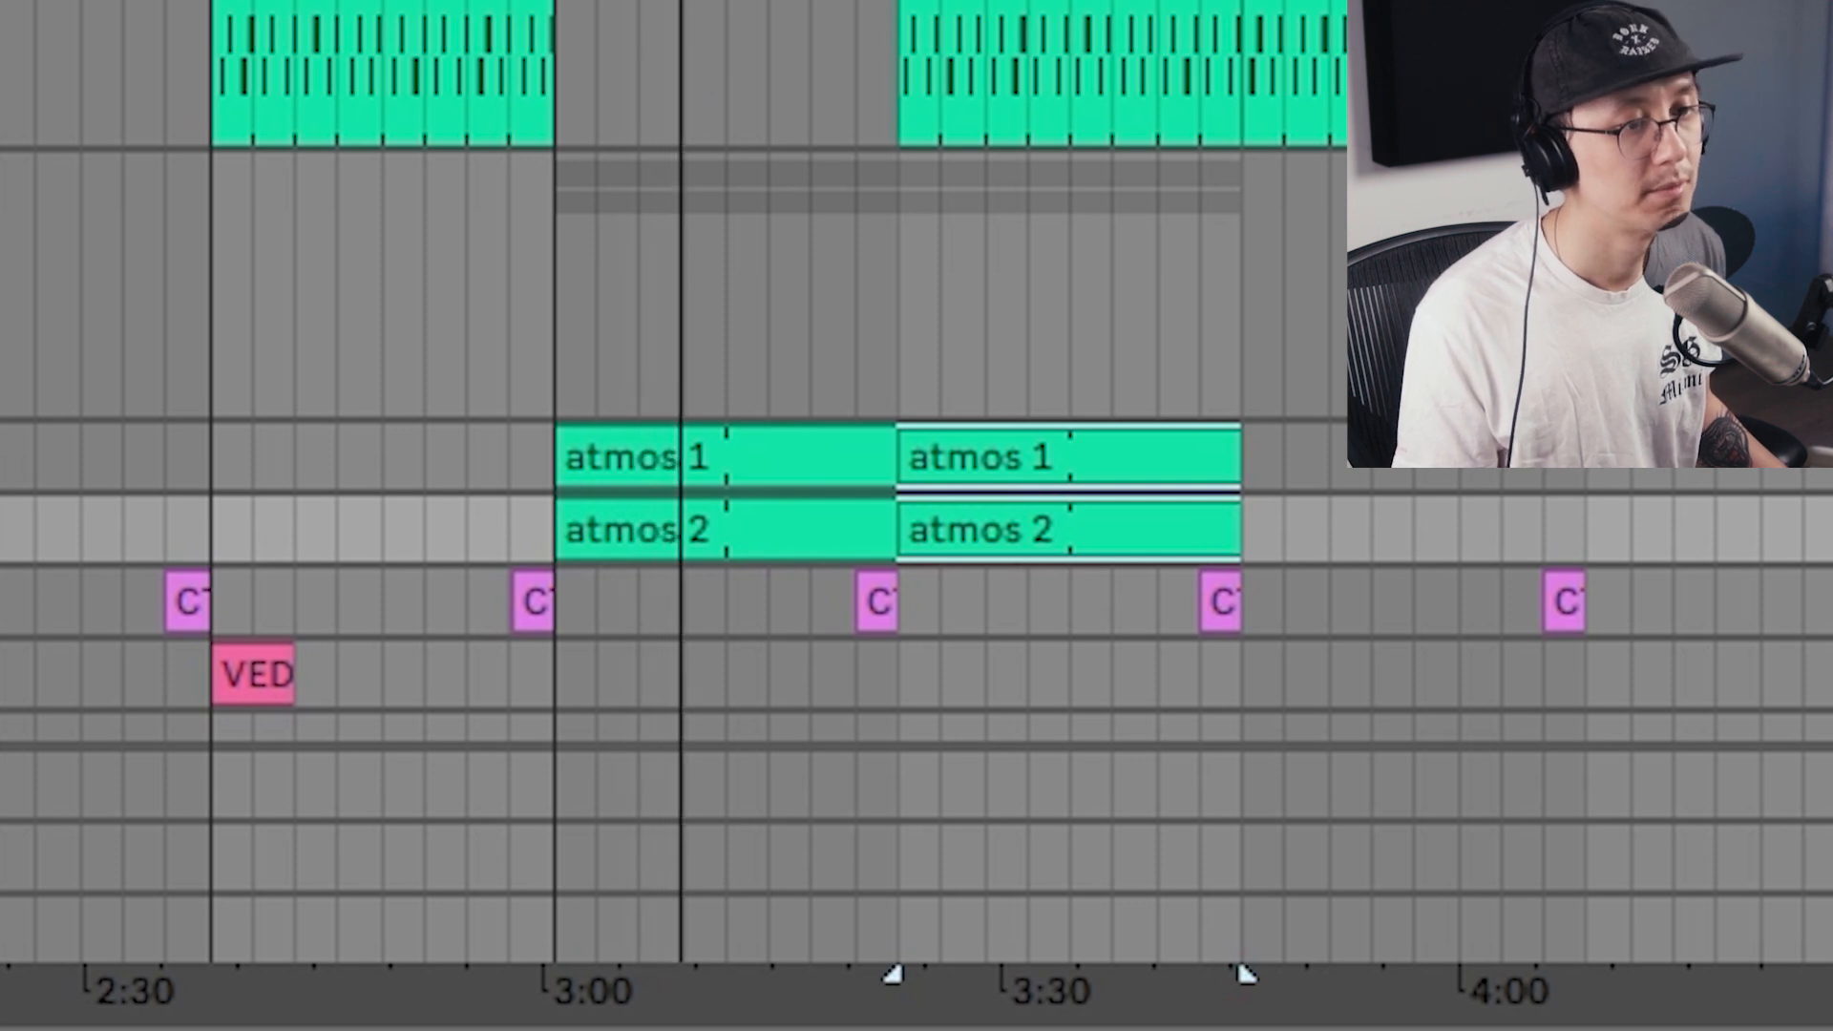
pyautogui.scroll(-3, 916, 515)
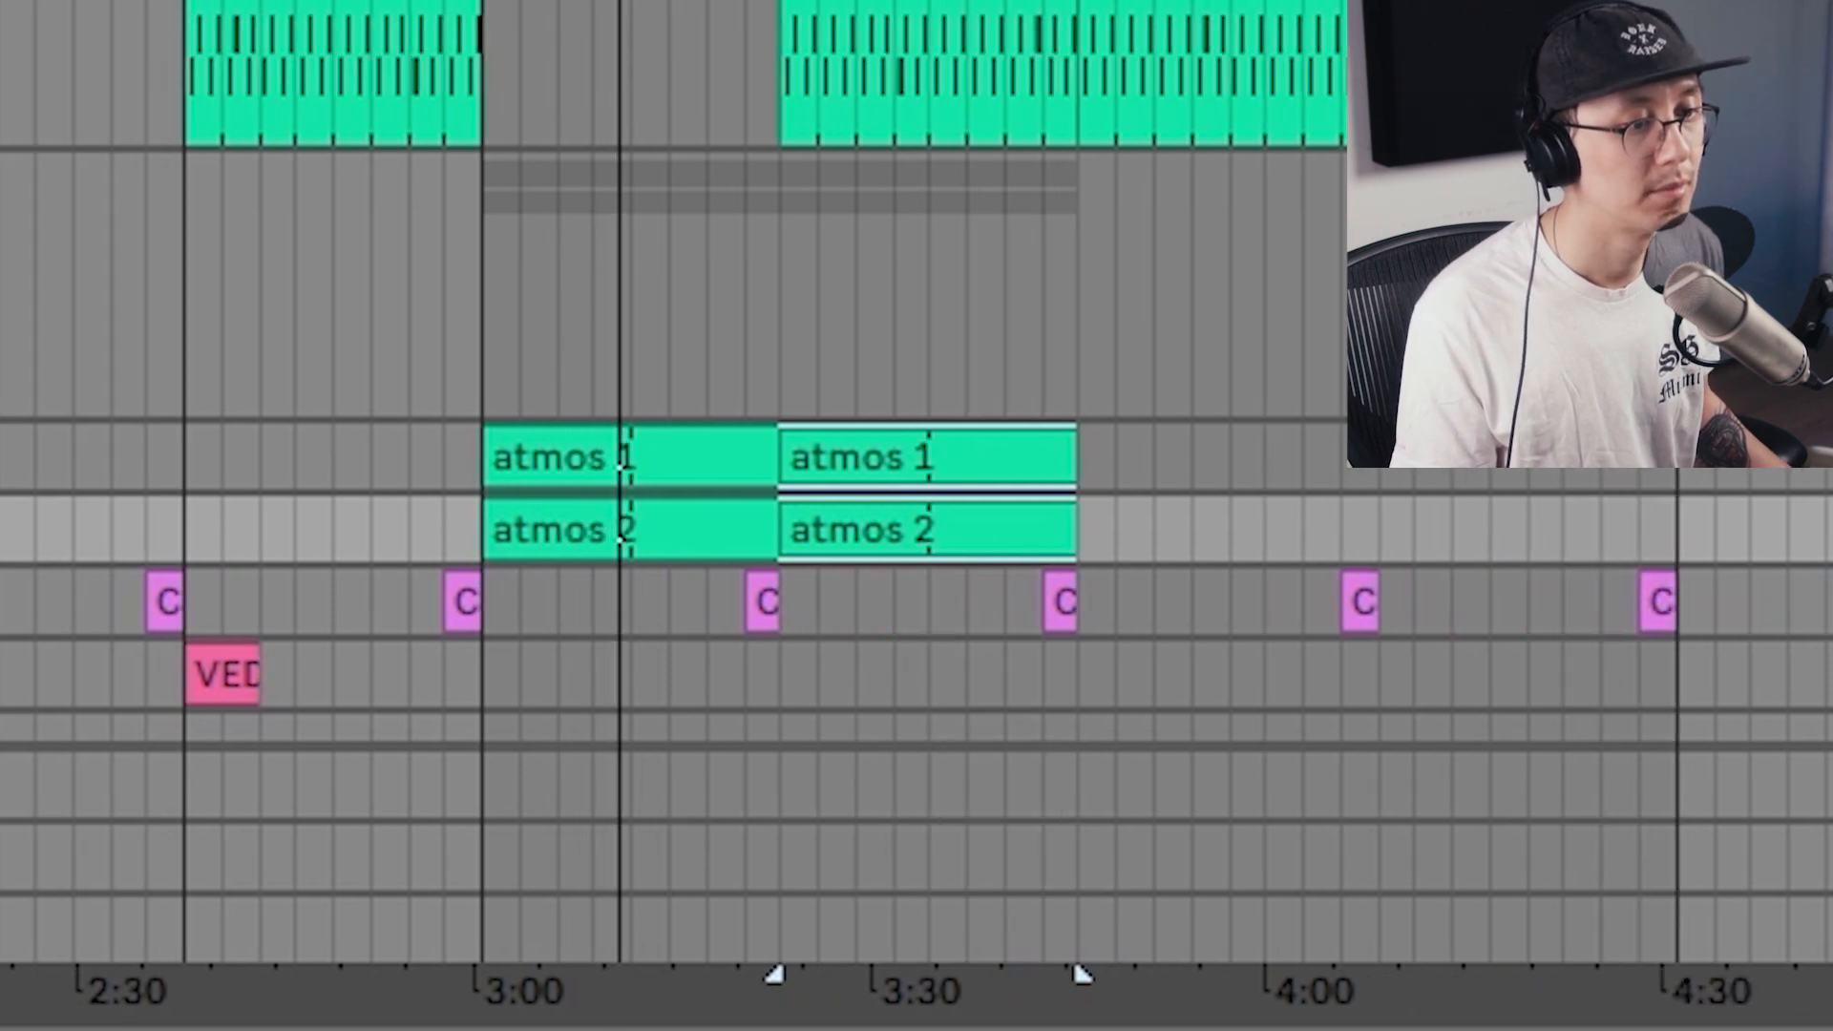
# - Deactivate the first beat of the kick, snare, hihat, perc, shaker and conga clips in Drop / Body 2's third block, and play the transition
pyautogui.moveTo(1084, 72); pyautogui.dragTo(1374, 71)
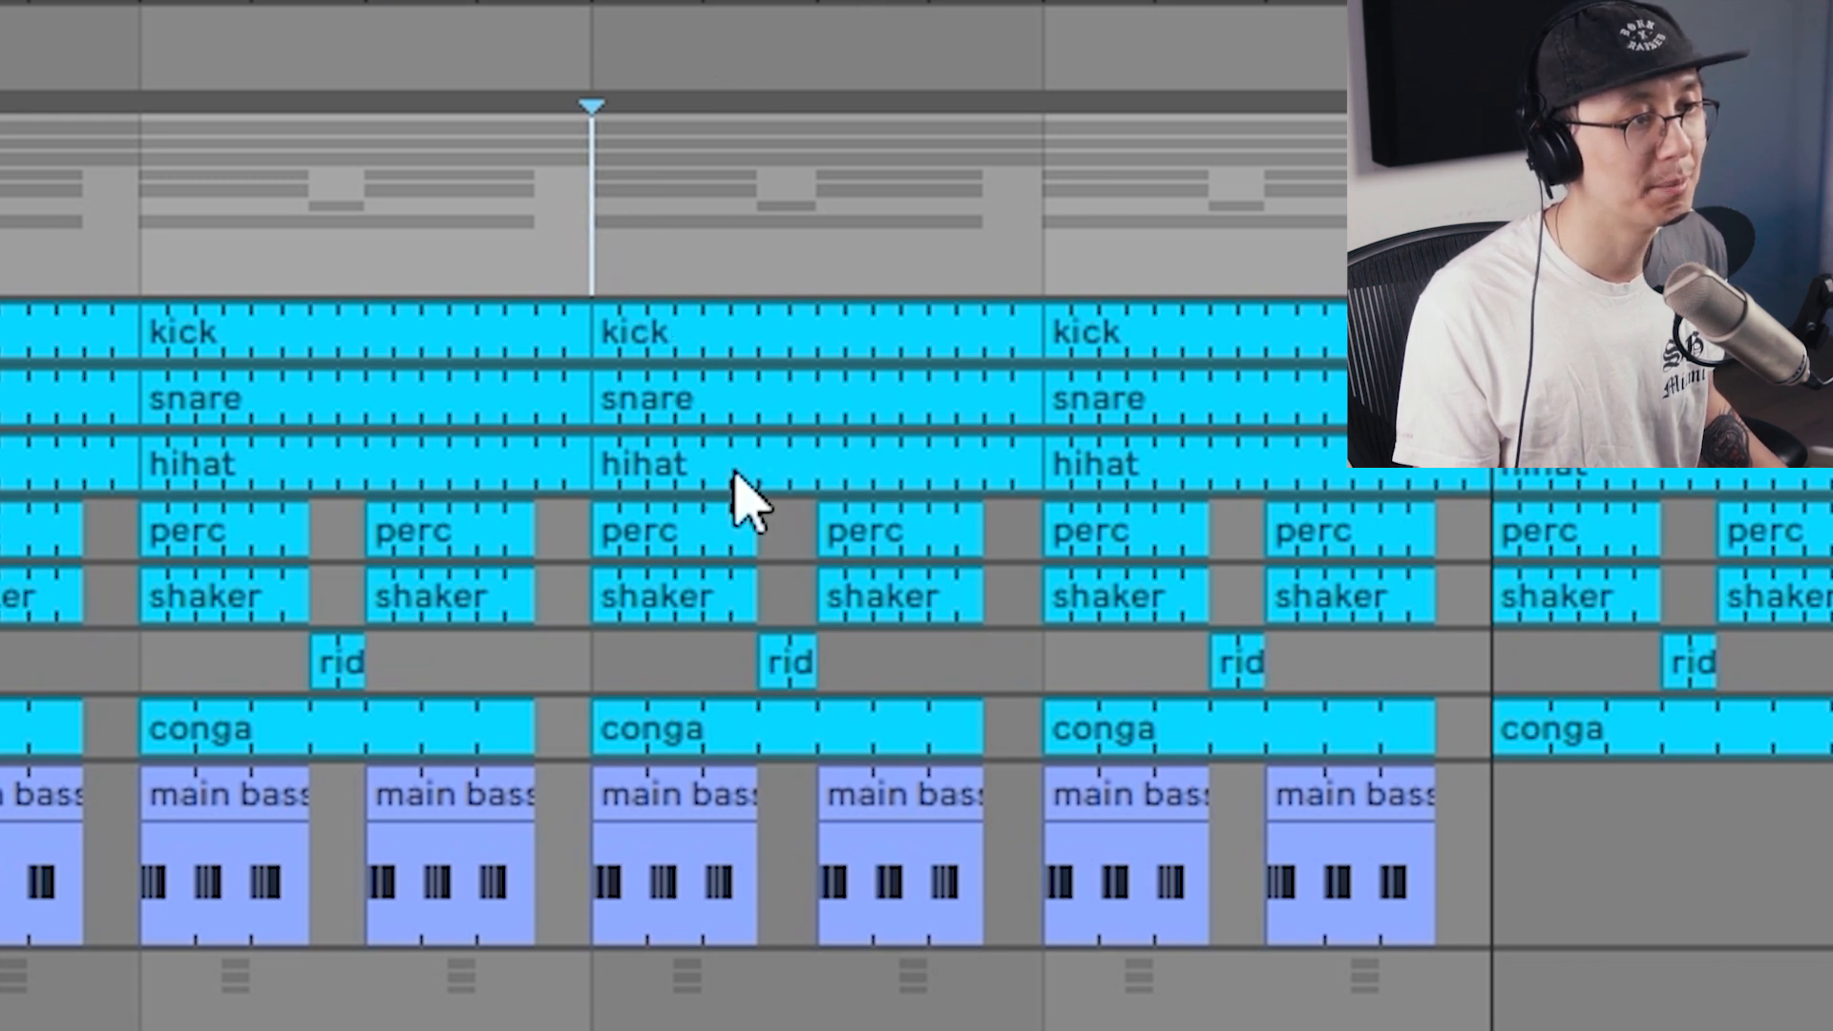
pyautogui.moveTo(591, 277); pyautogui.dragTo(1063, 982)
pyautogui.moveTo(605, 3); pyautogui.dragTo(605, 253)
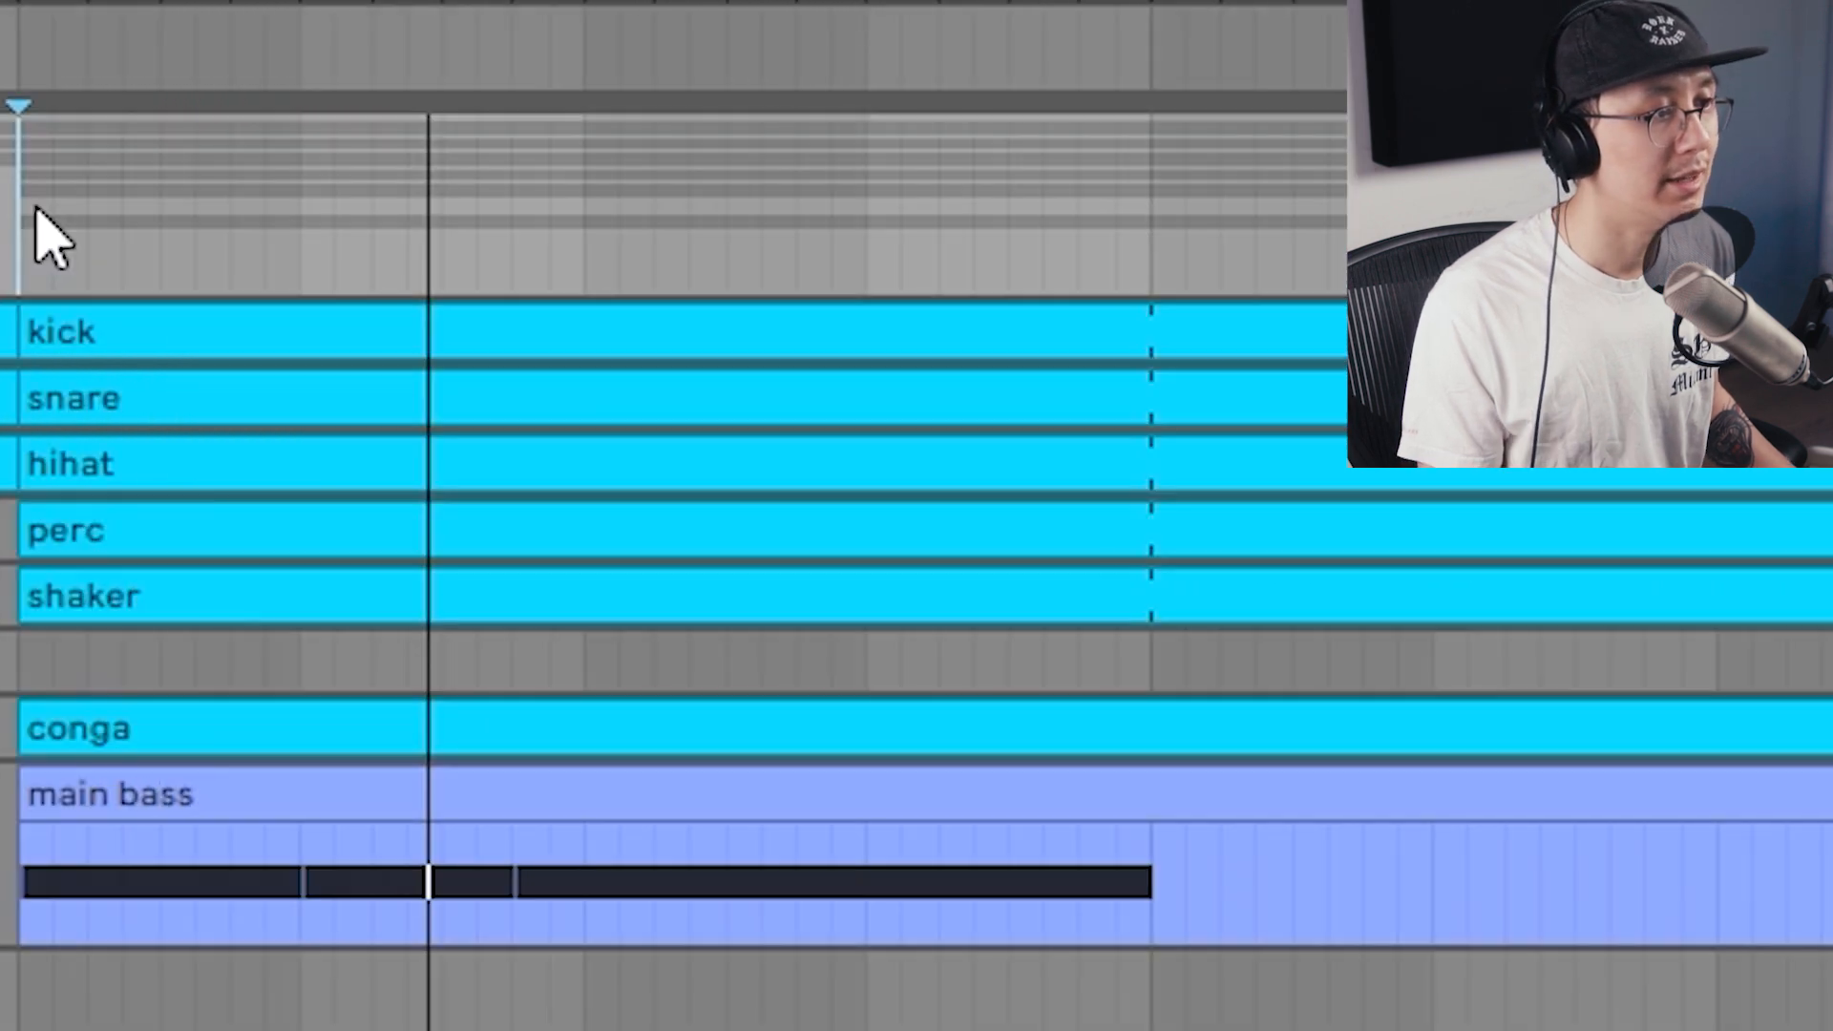
pyautogui.moveTo(37, 212); pyautogui.dragTo(287, 730)
pyautogui.press('0')
pyautogui.click(61, 728)
pyautogui.press('space')
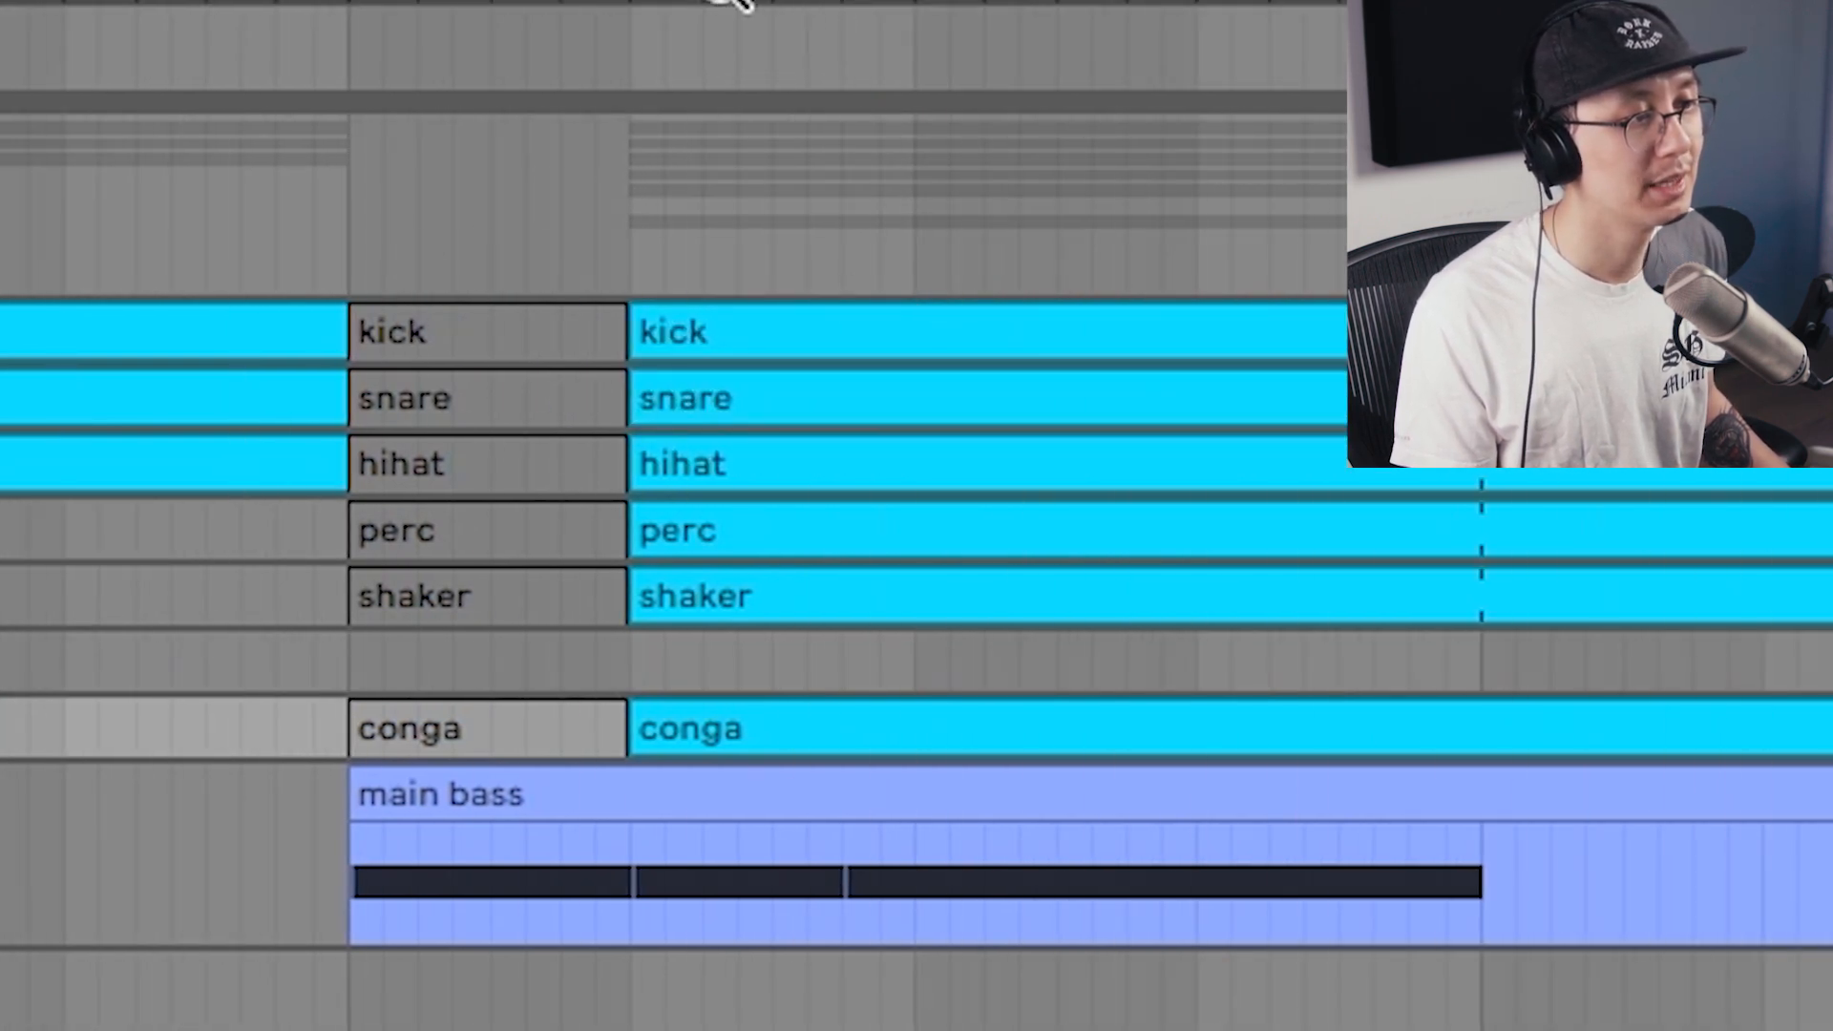
pyautogui.moveTo(723, 3); pyautogui.dragTo(722, 0)
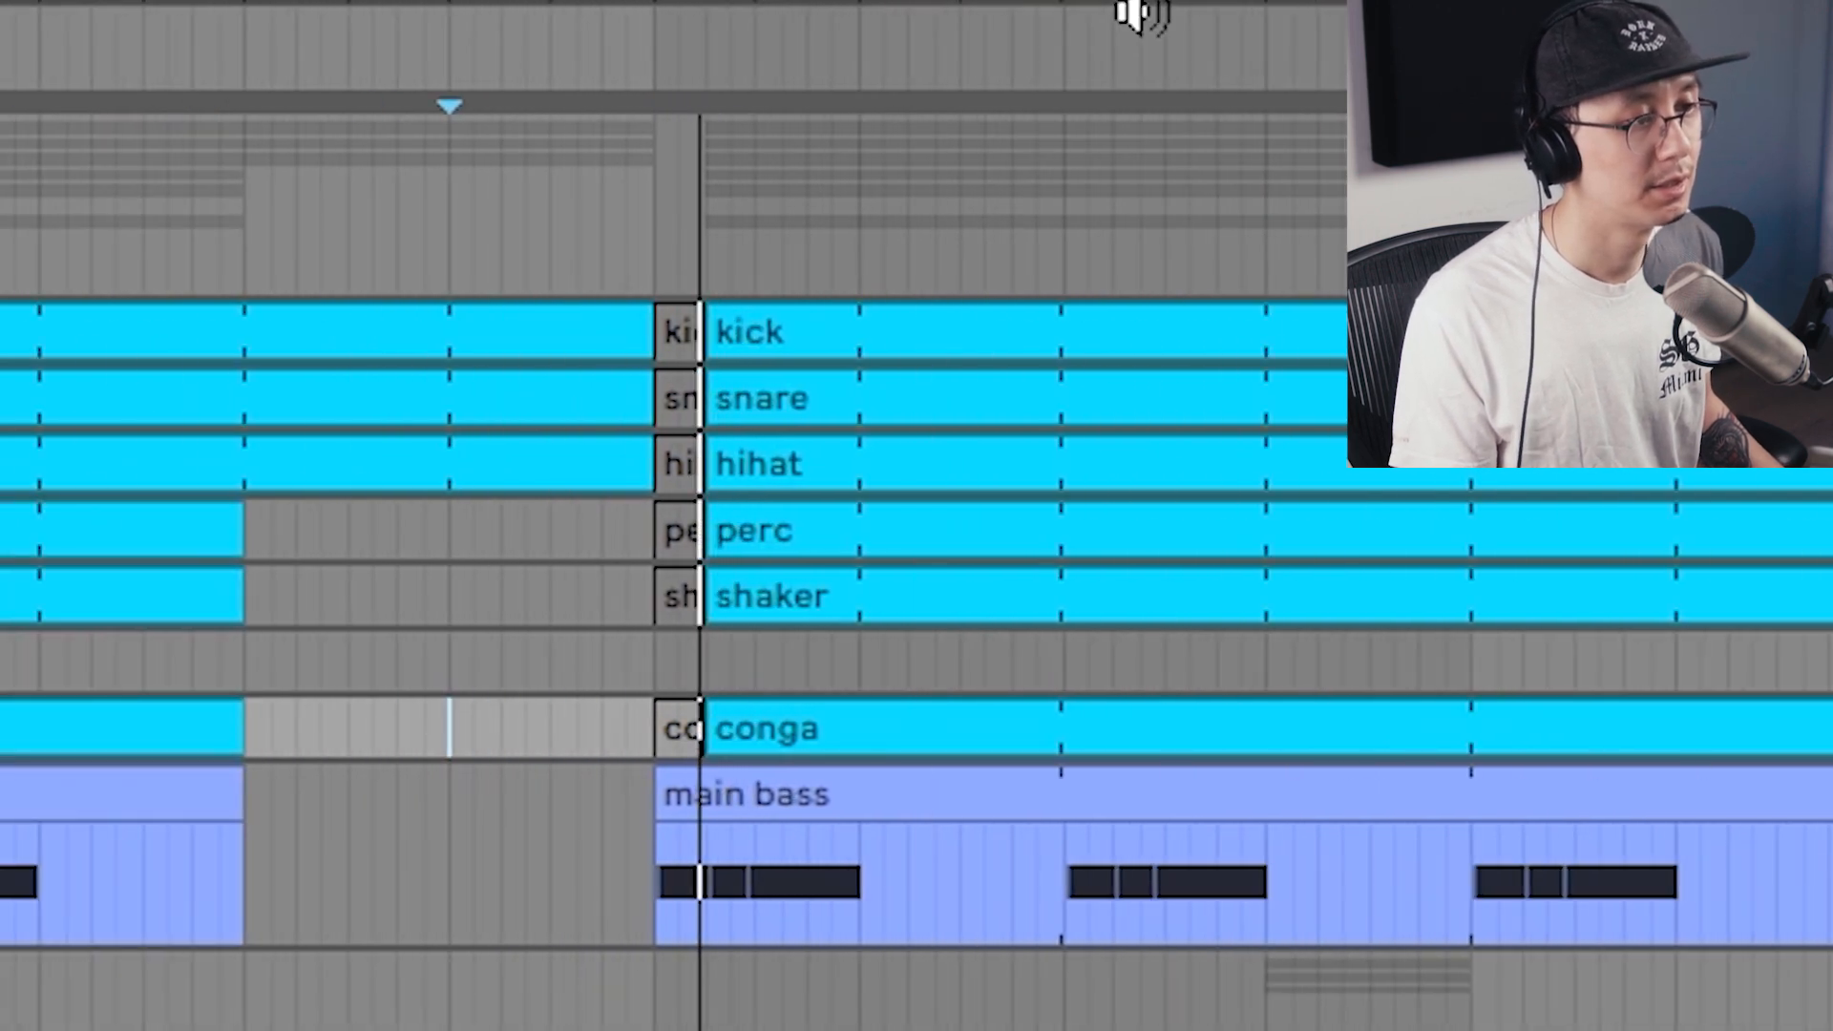
pyautogui.moveTo(1135, 13); pyautogui.dragTo(1136, 3)
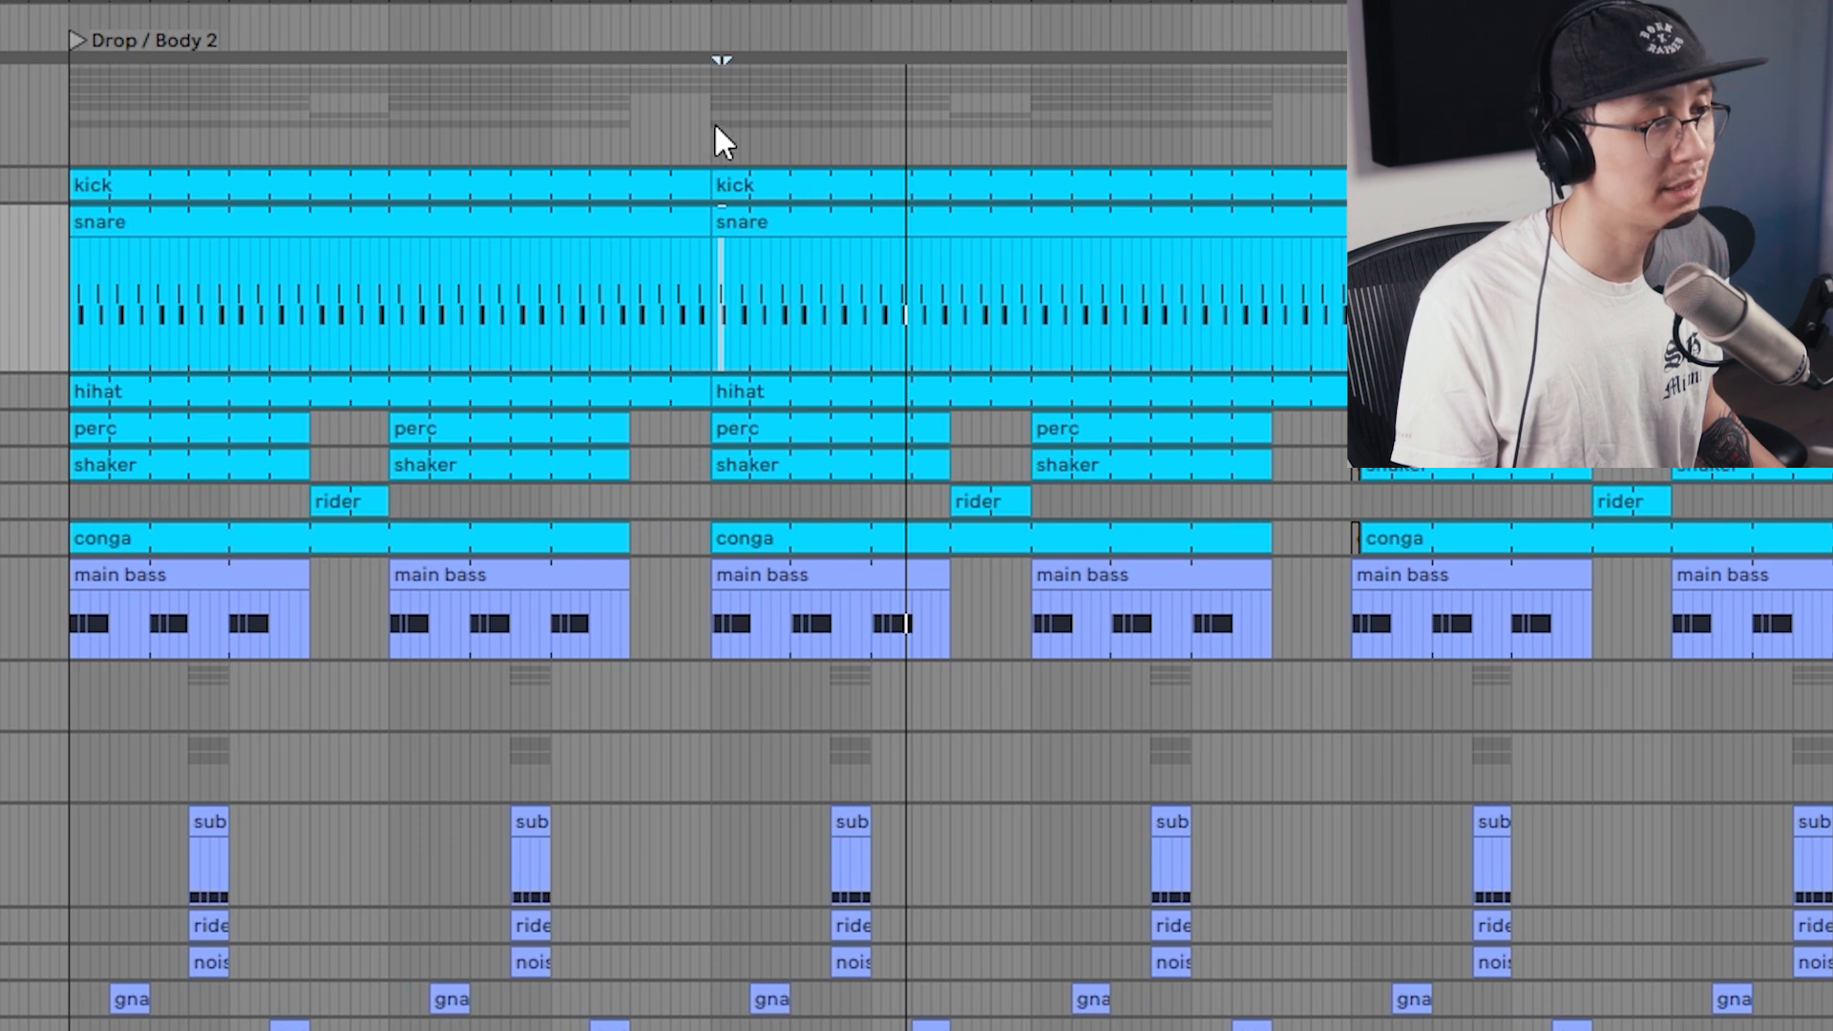
# - Insert an extra snare hit right after the first one in the second block of Drop / Body 2, and play the transition into it
pyautogui.click(716, 120)
pyautogui.moveTo(723, 1); pyautogui.dragTo(712, 215)
pyautogui.moveTo(909, 303); pyautogui.dragTo(1013, 252)
pyautogui.click(565, 303)
pyautogui.press('space')
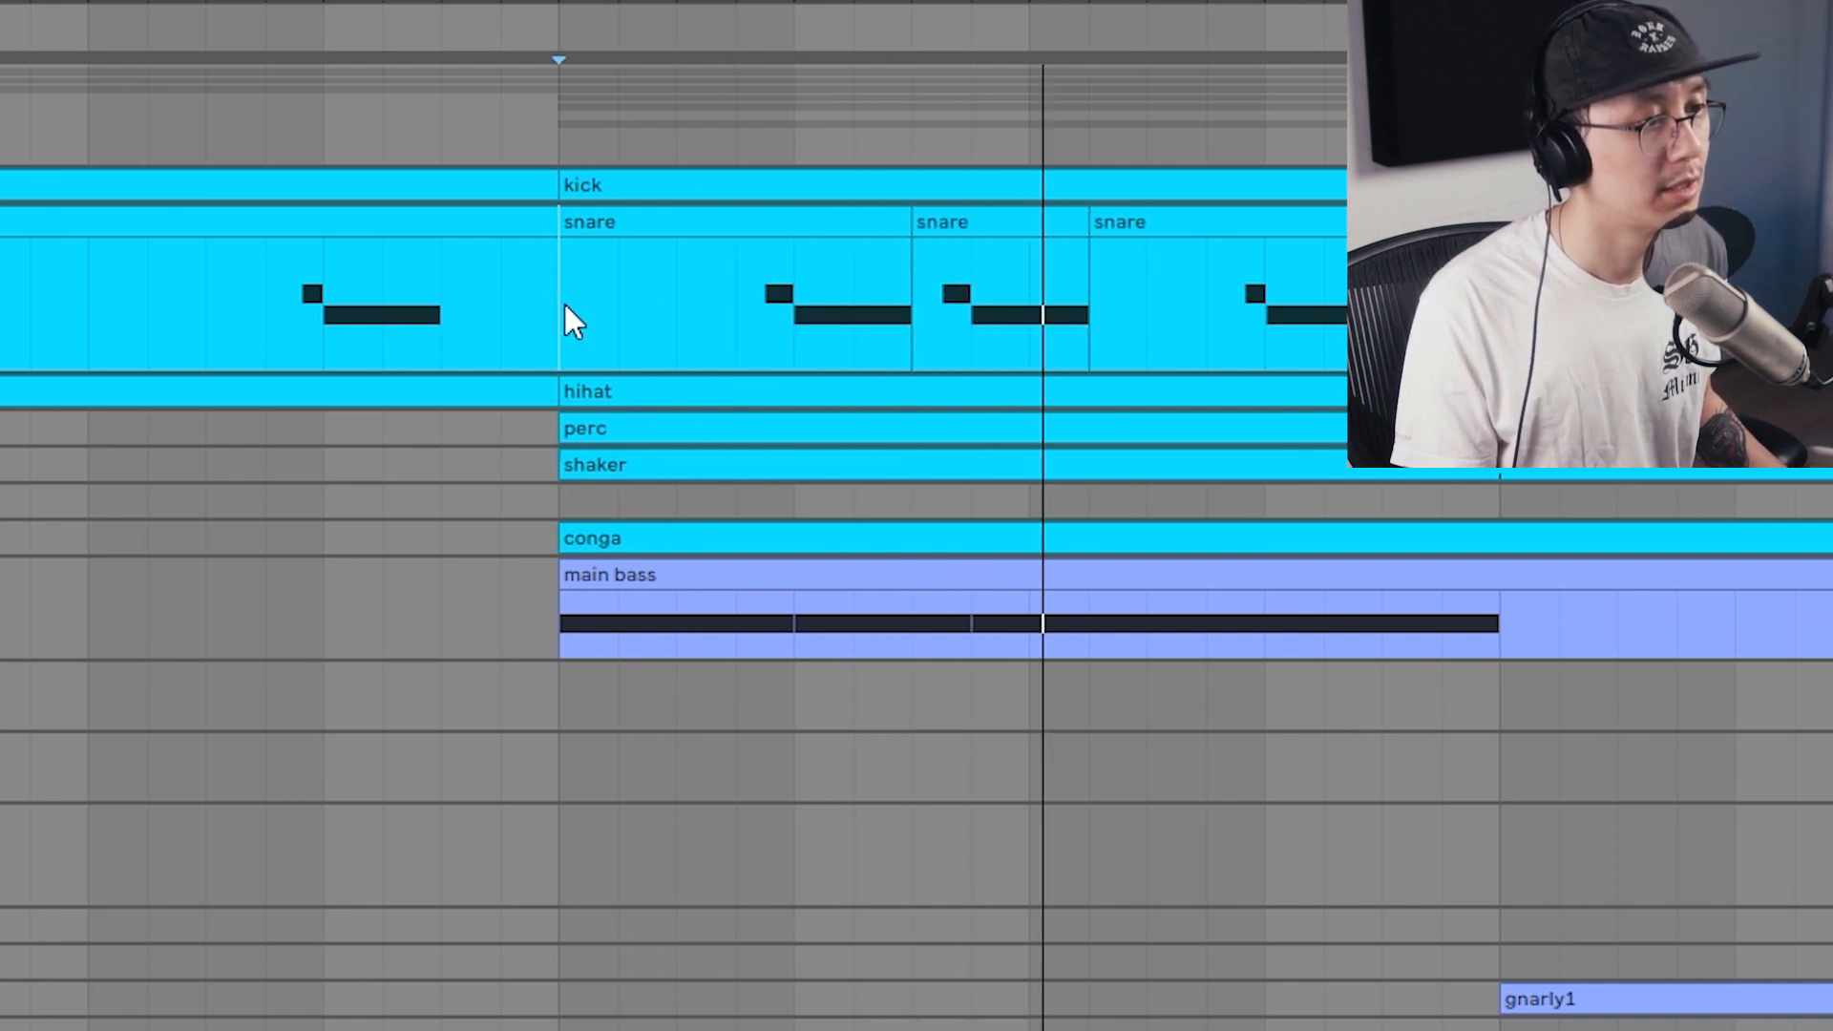
pyautogui.moveTo(627, 4); pyautogui.dragTo(627, 0)
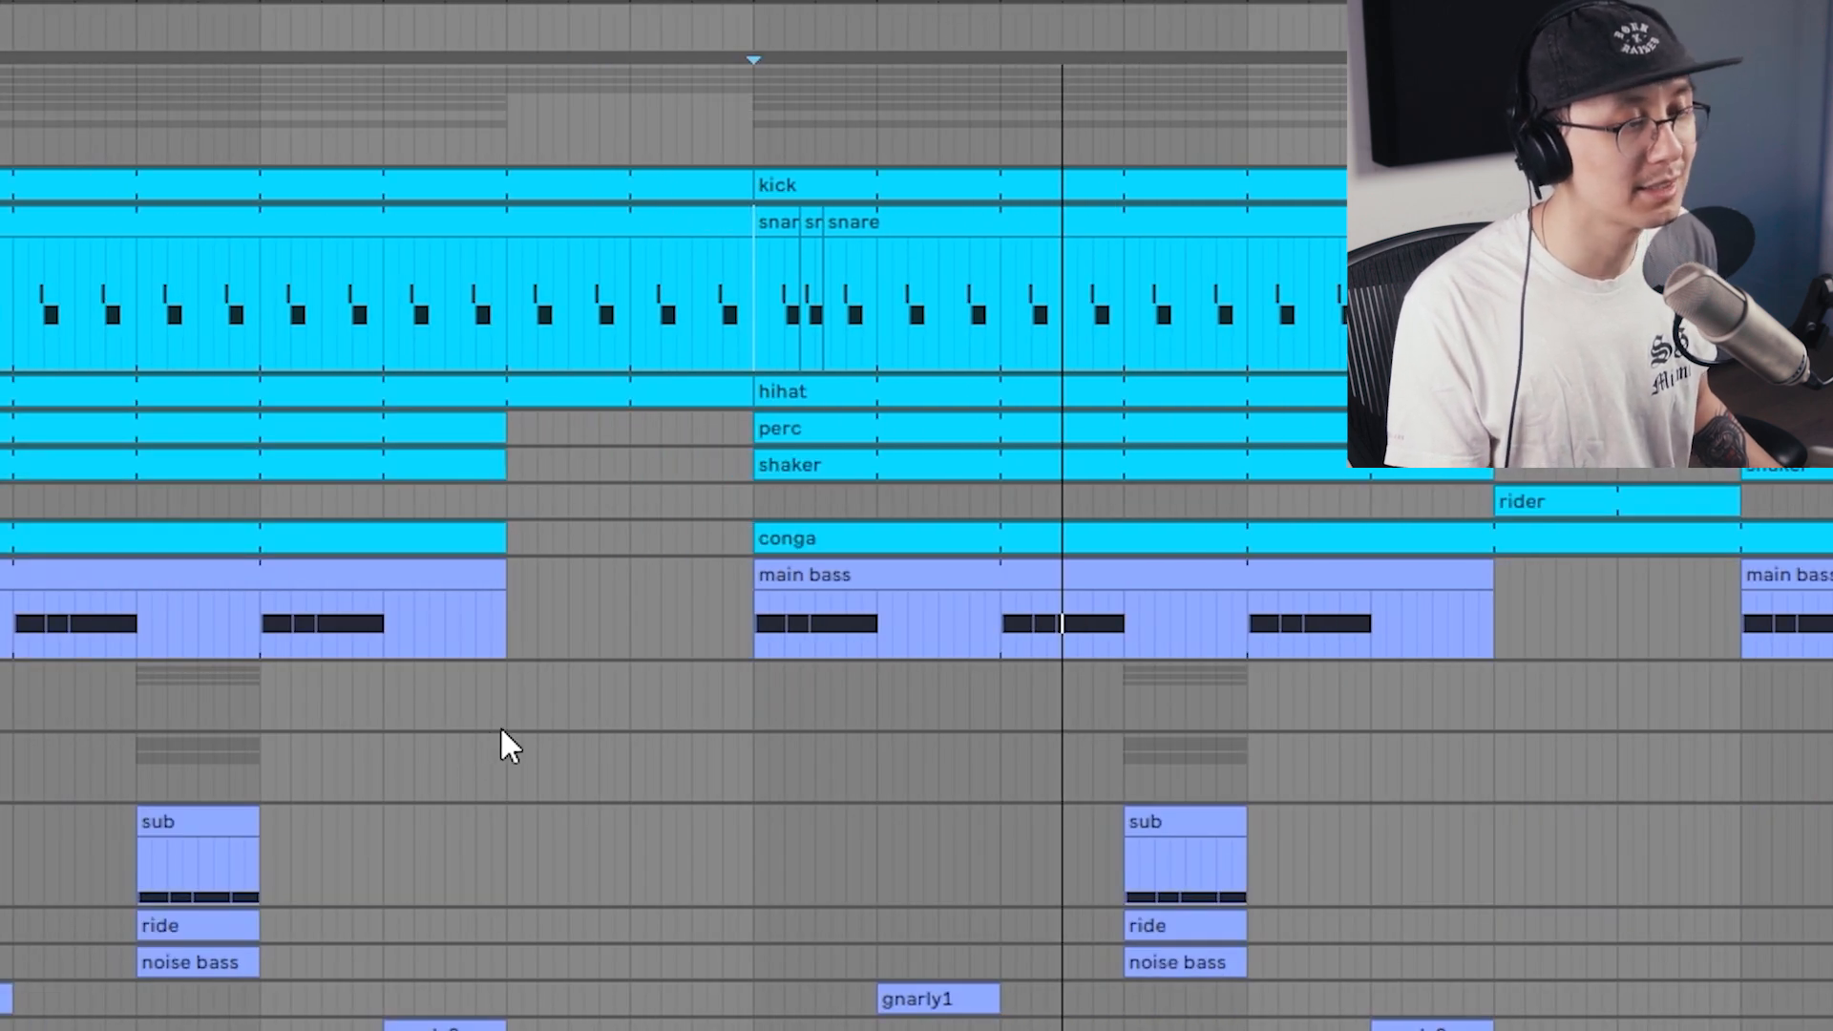
pyautogui.moveTo(682, 3); pyautogui.dragTo(681, 0)
pyautogui.click(471, 685)
pyautogui.press('space')
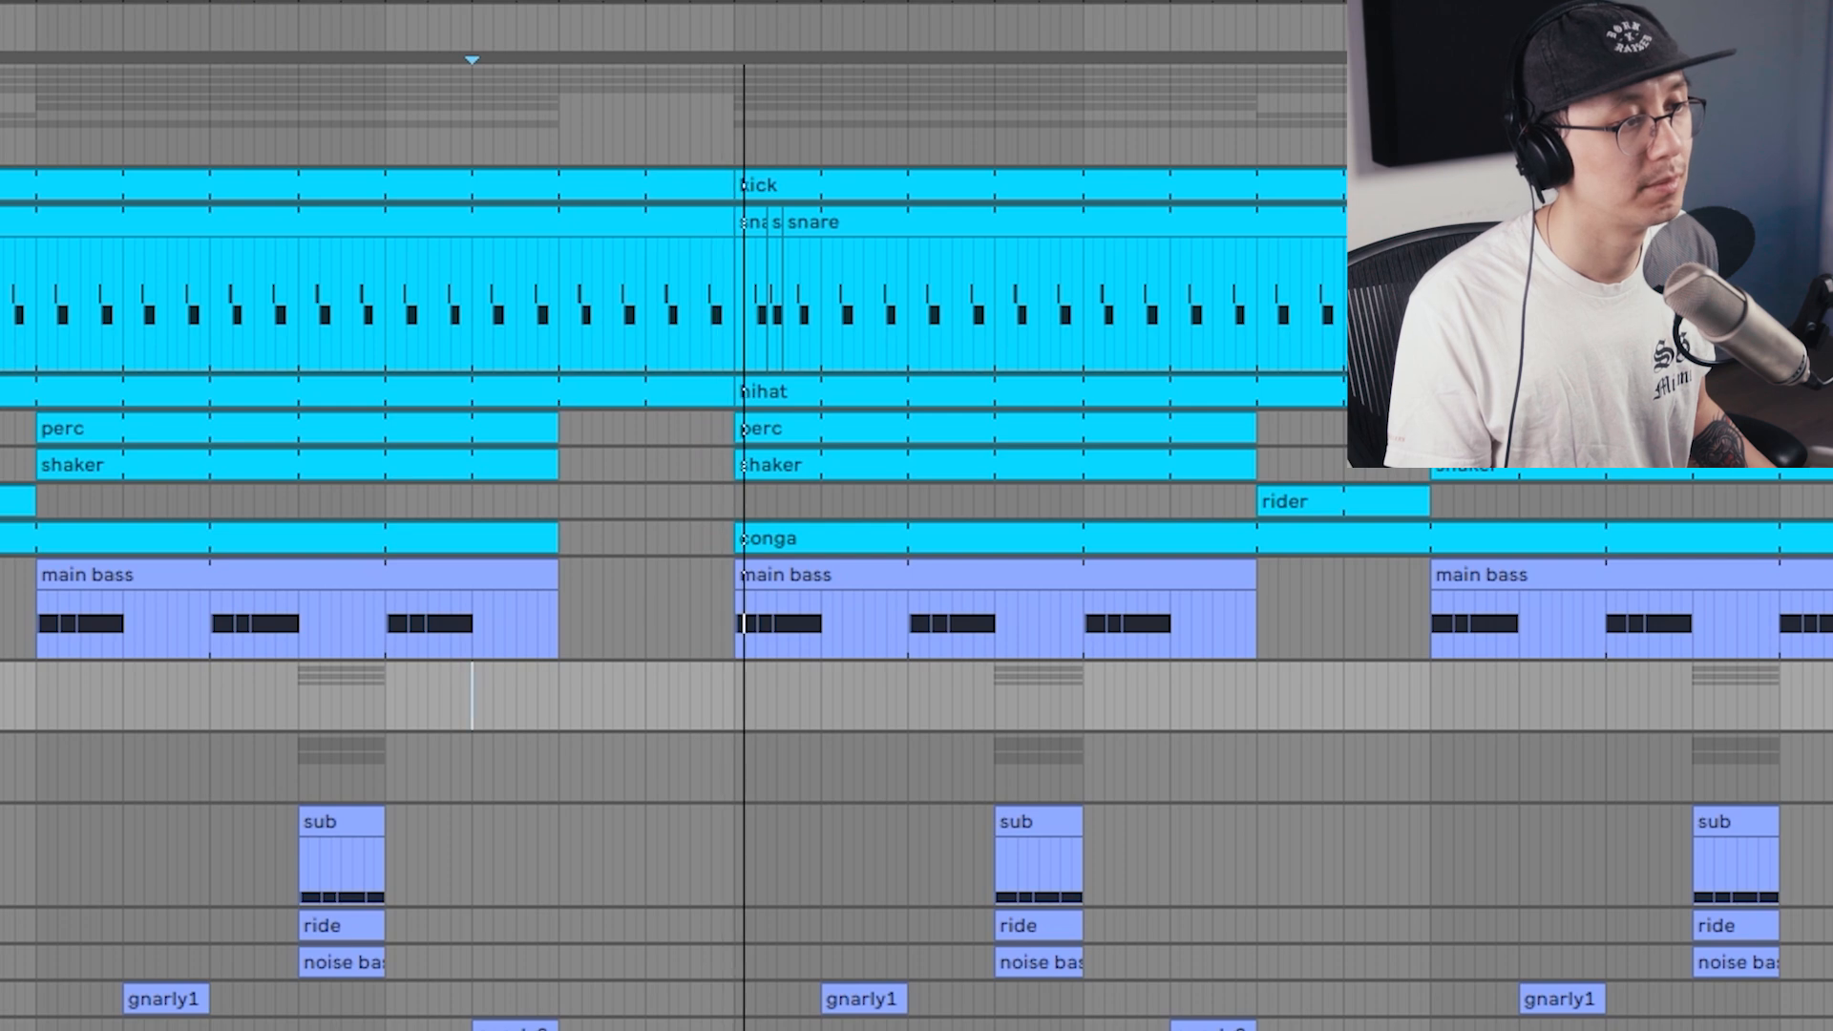
pyautogui.moveTo(1091, 4); pyautogui.dragTo(1164, 0)
pyautogui.press('space')
# - Deactivate the first beat of the kick, perc, shaker, conga and main bass clips in Drop / Body's third block, and play the transition
pyautogui.click(1080, 304)
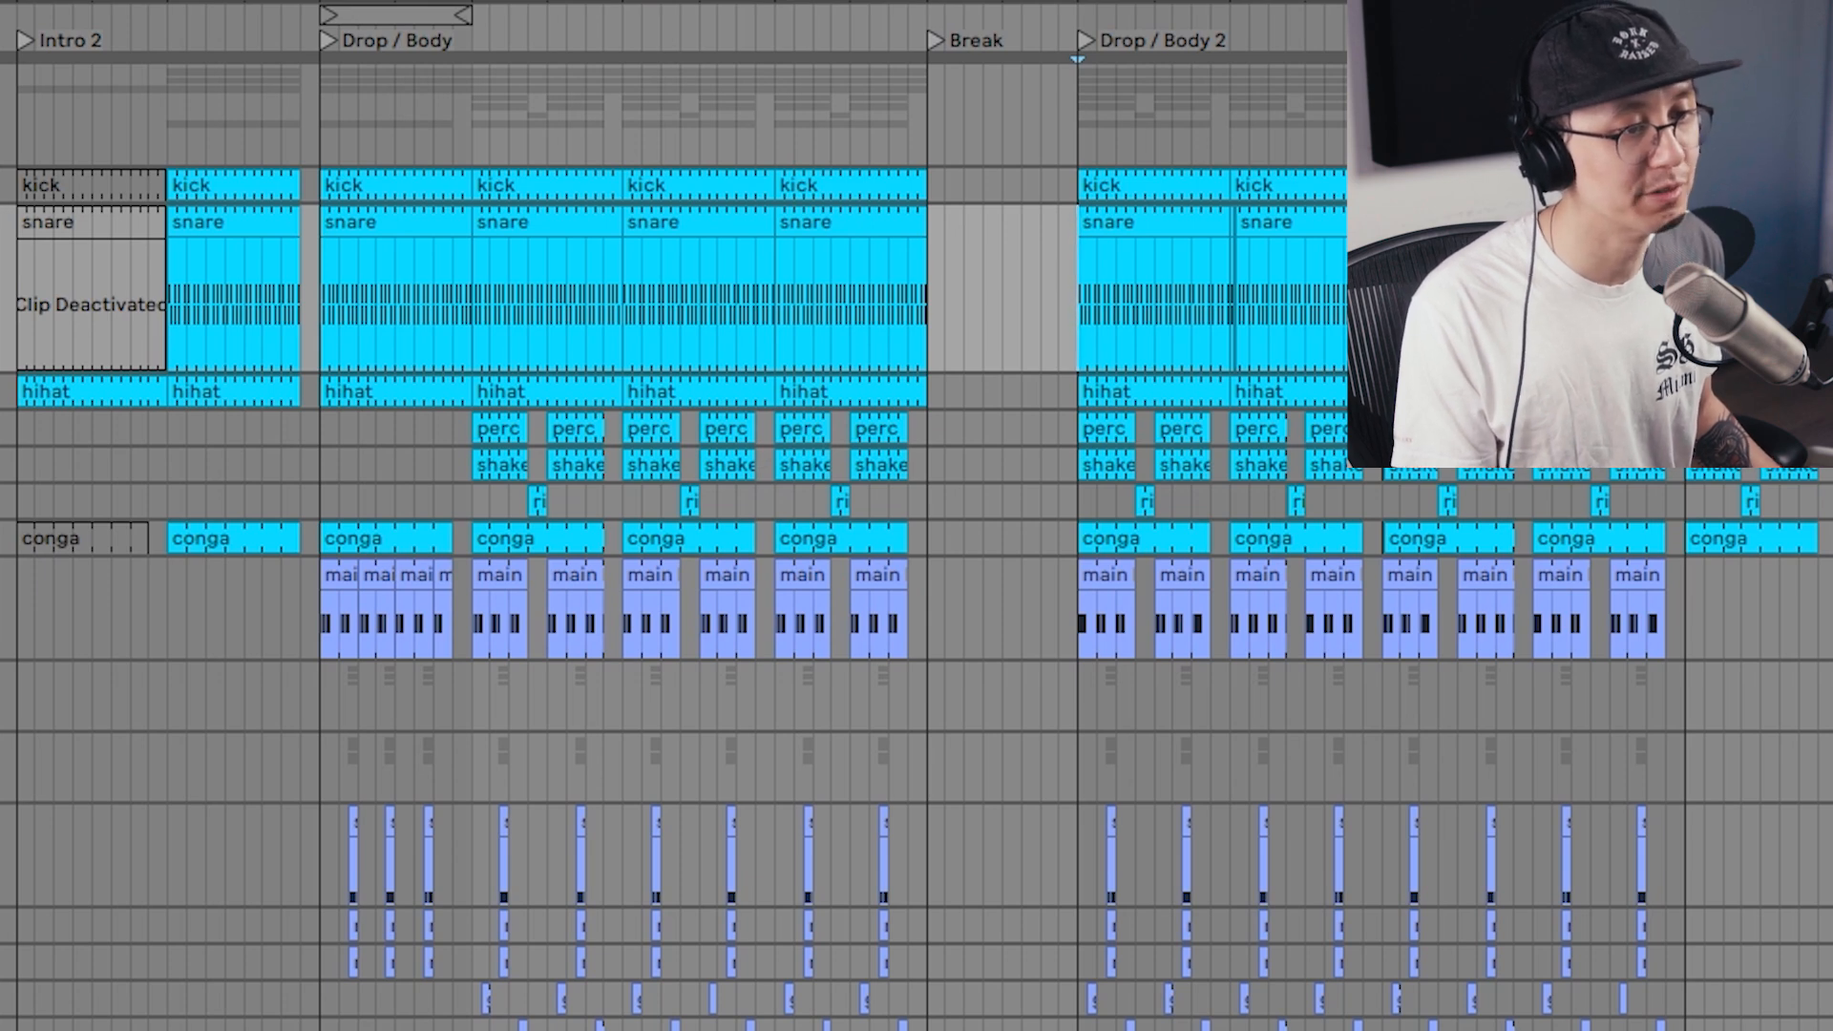
pyautogui.click(626, 305)
pyautogui.moveTo(614, 2); pyautogui.dragTo(615, 200)
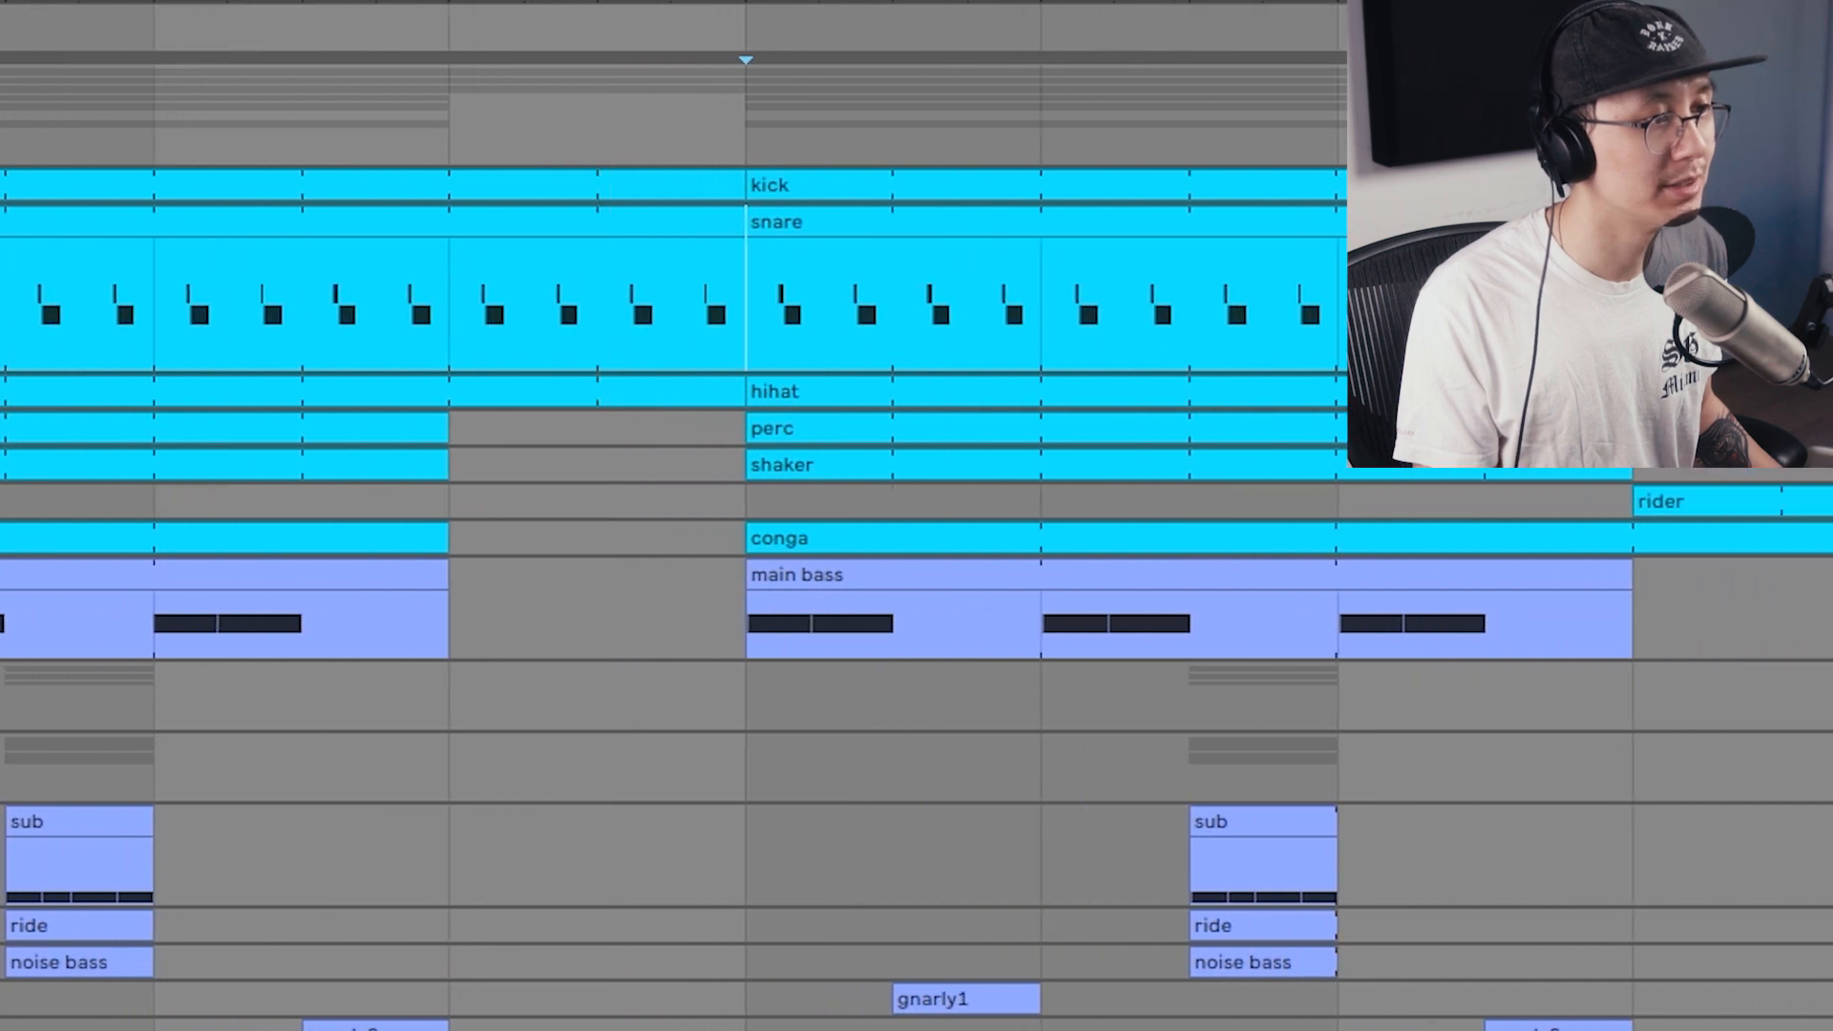
pyautogui.press('0')
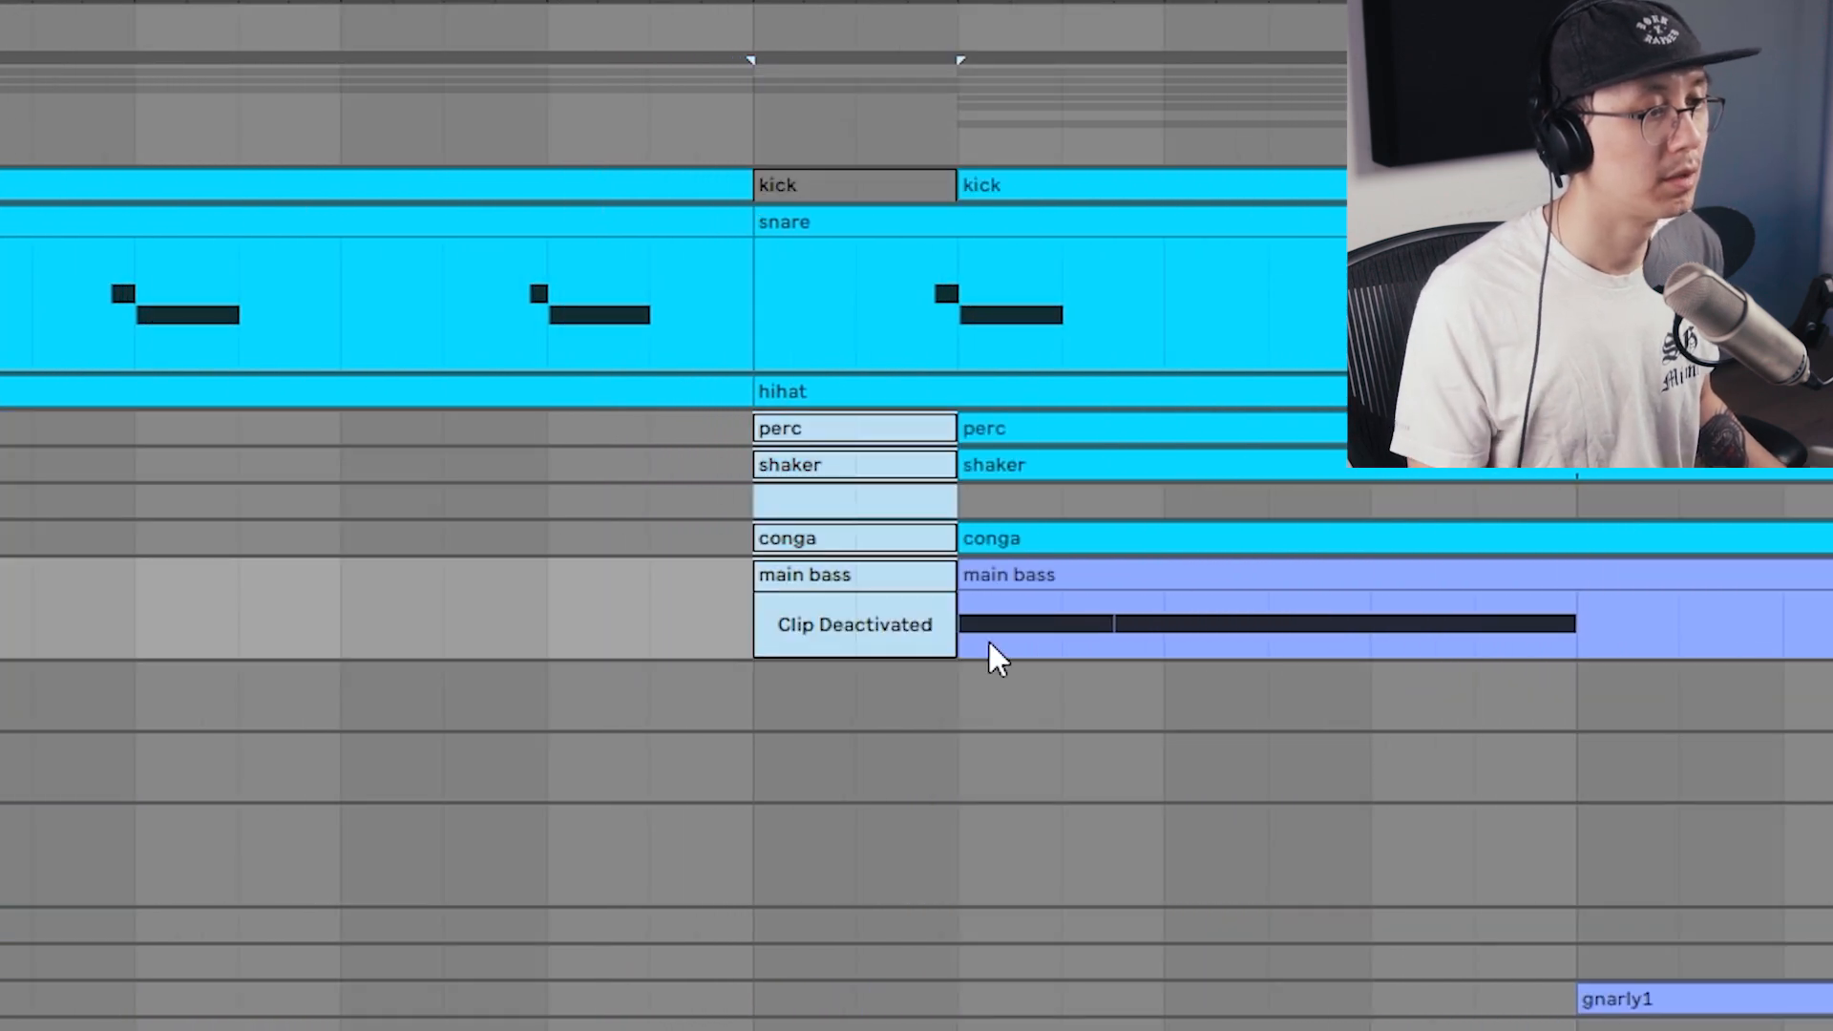
pyautogui.press('space')
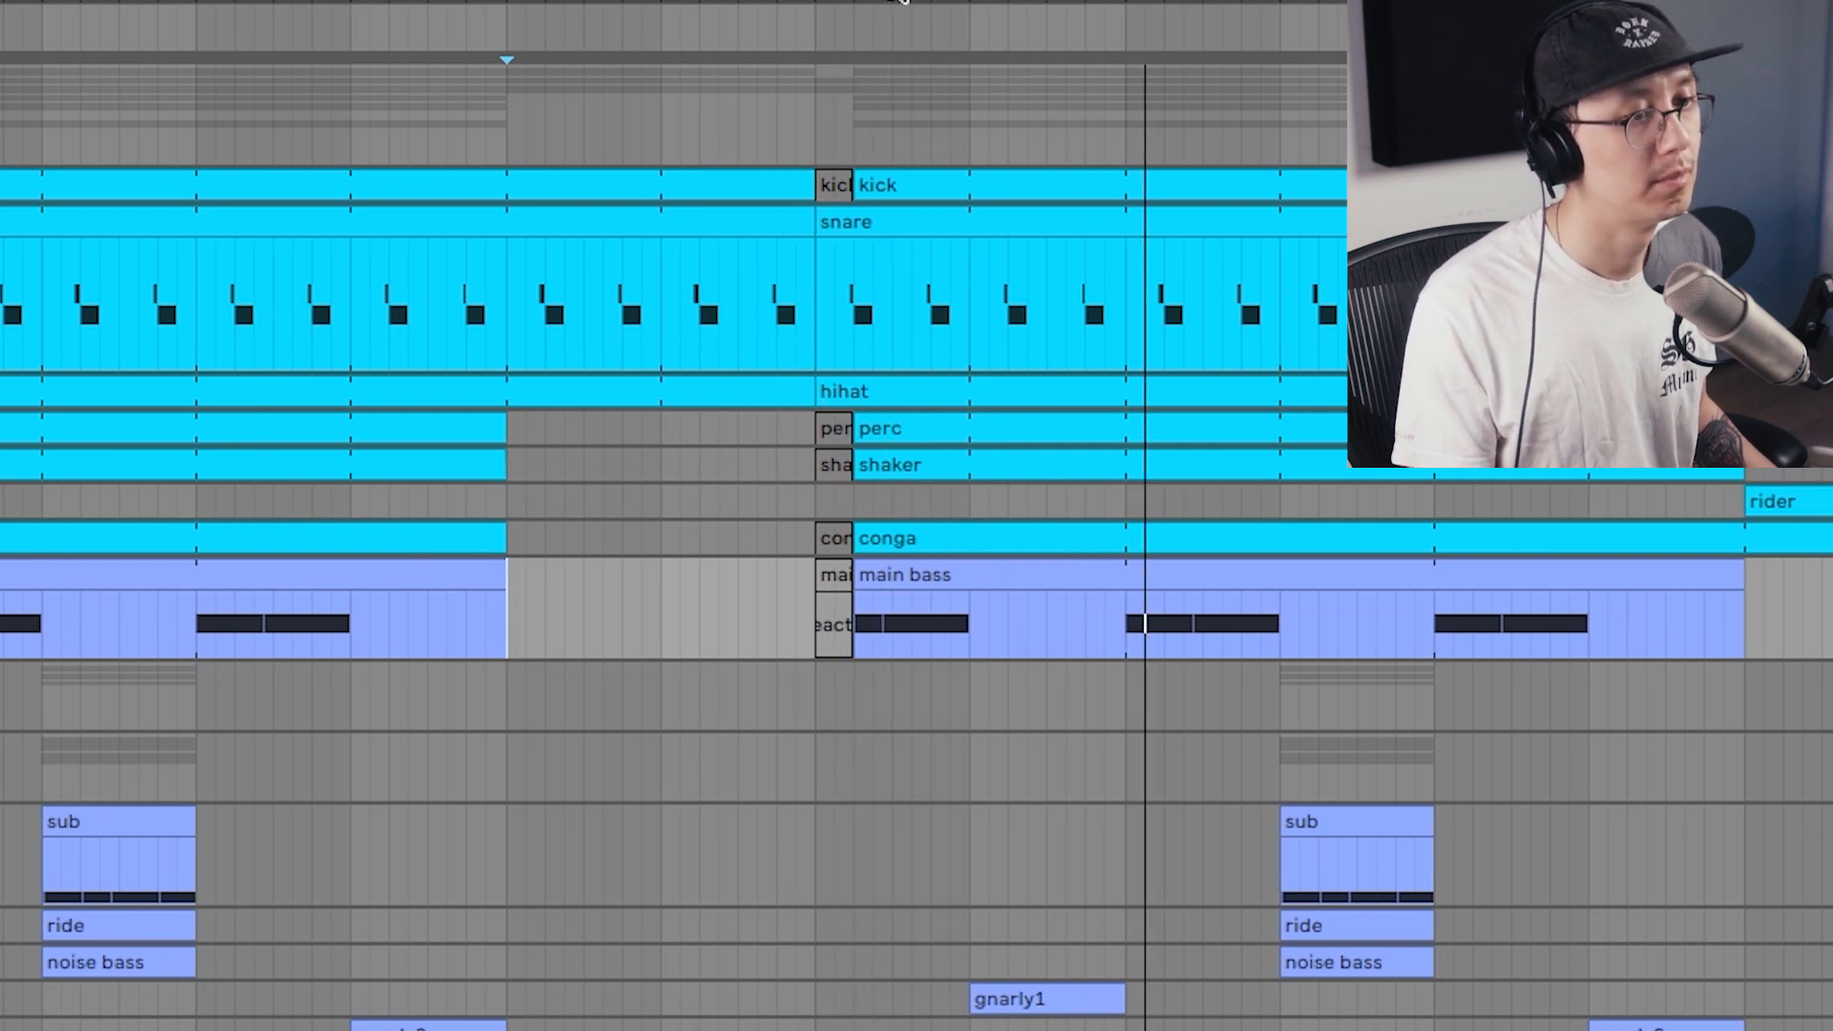
pyautogui.click(890, 7)
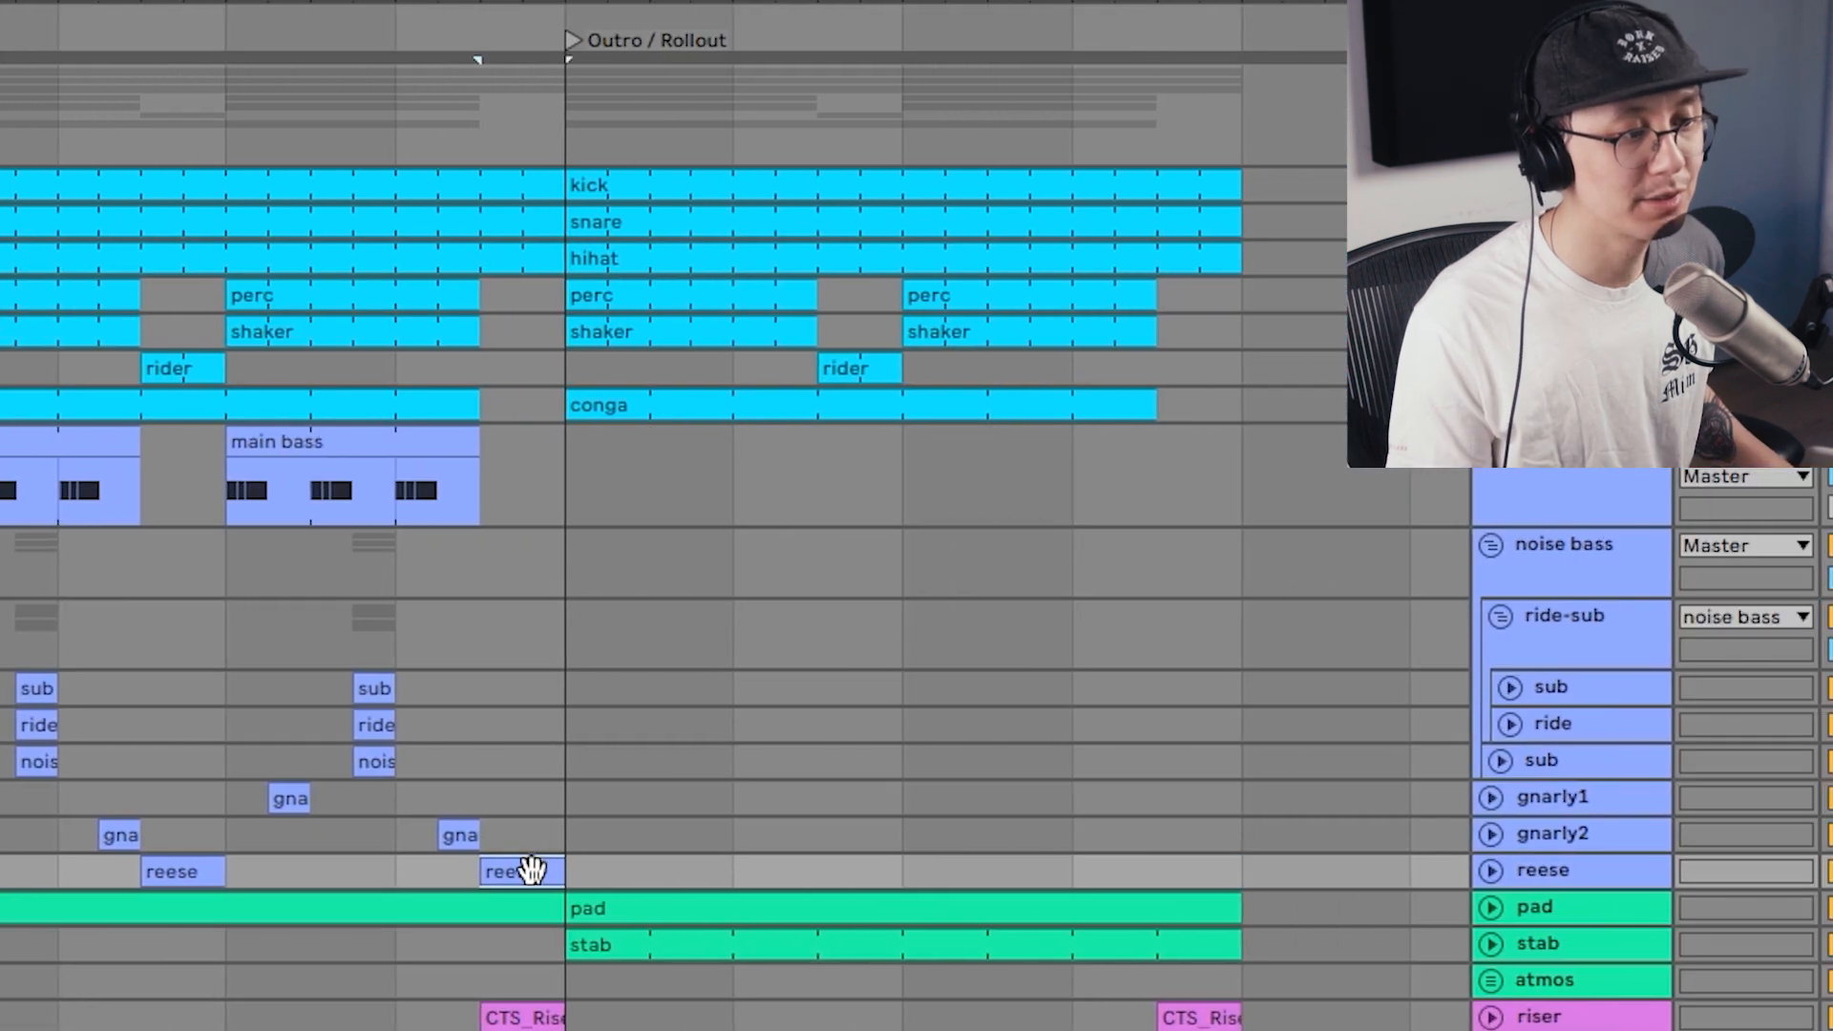
# - Copy the last reese clip of Drop / Body 2 to the end of the Outro / Rollout's first block, under the final rider gap, and play it
pyautogui.moveTo(523, 871); pyautogui.dragTo(1197, 866)
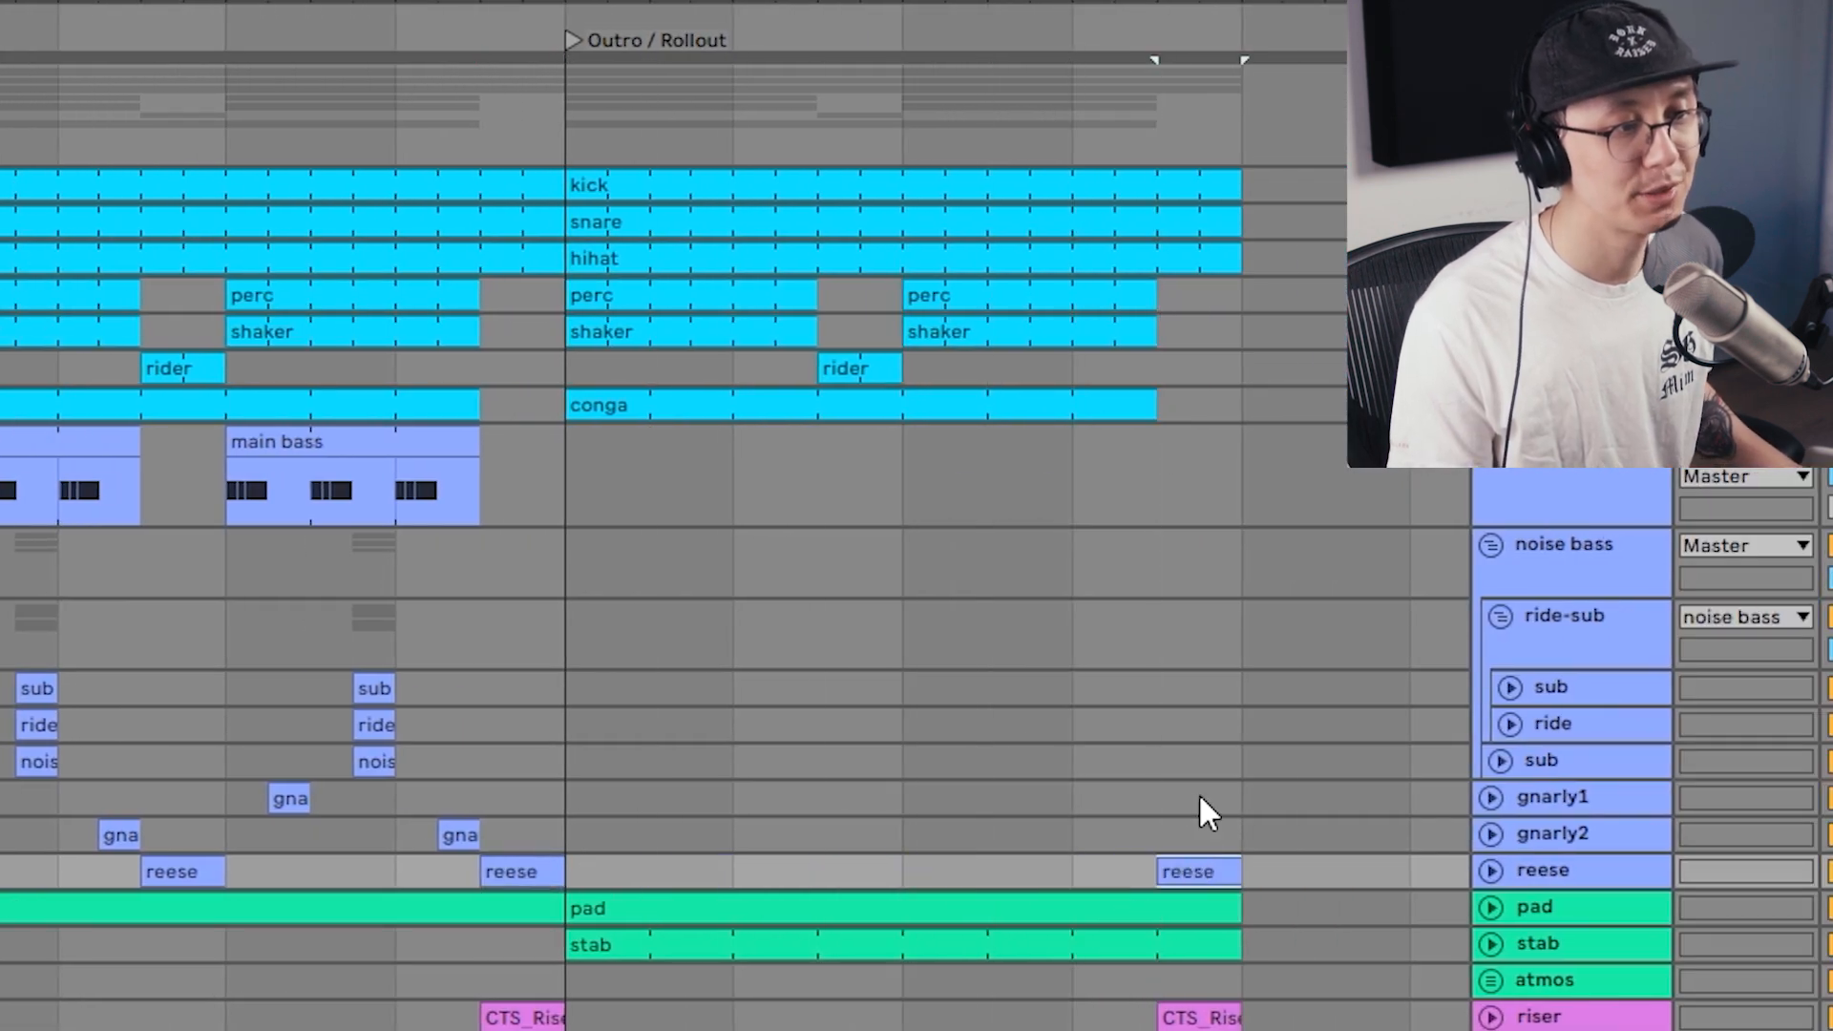
pyautogui.click(1119, 803)
pyautogui.press('space')
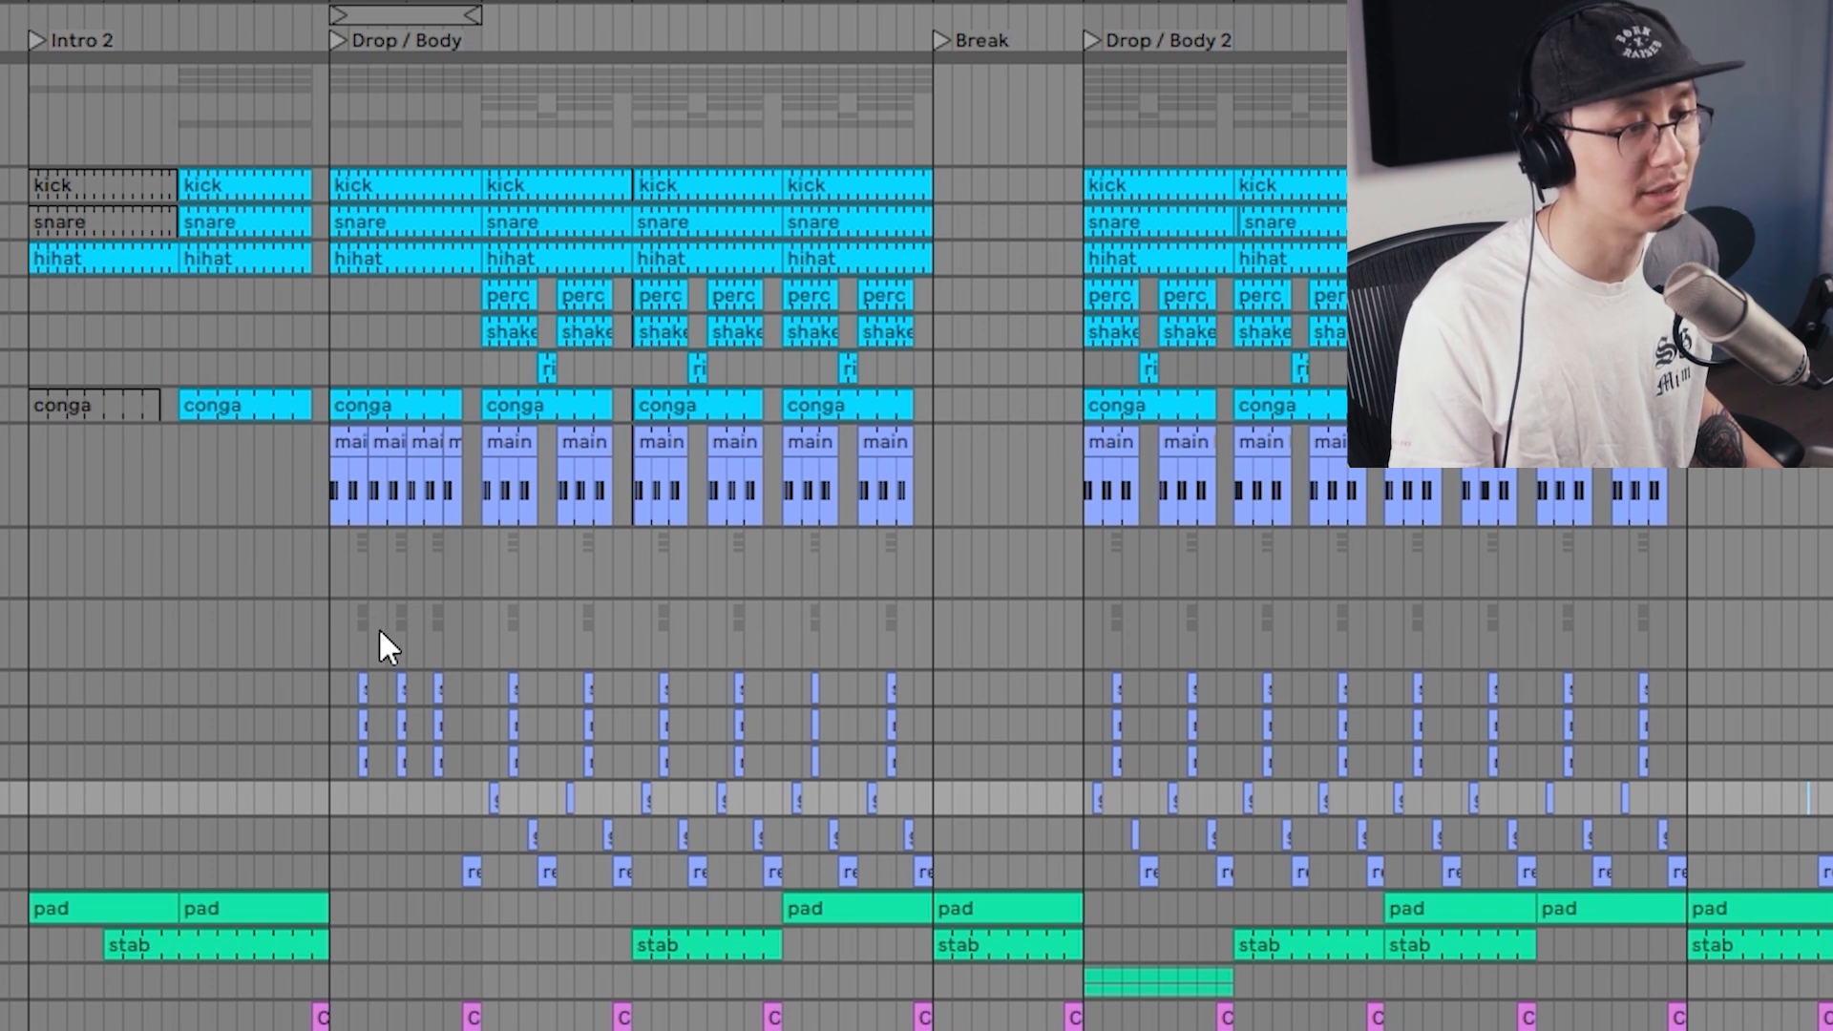
# - Place the playback position just before the start of Drop / Body
pyautogui.click(322, 632)
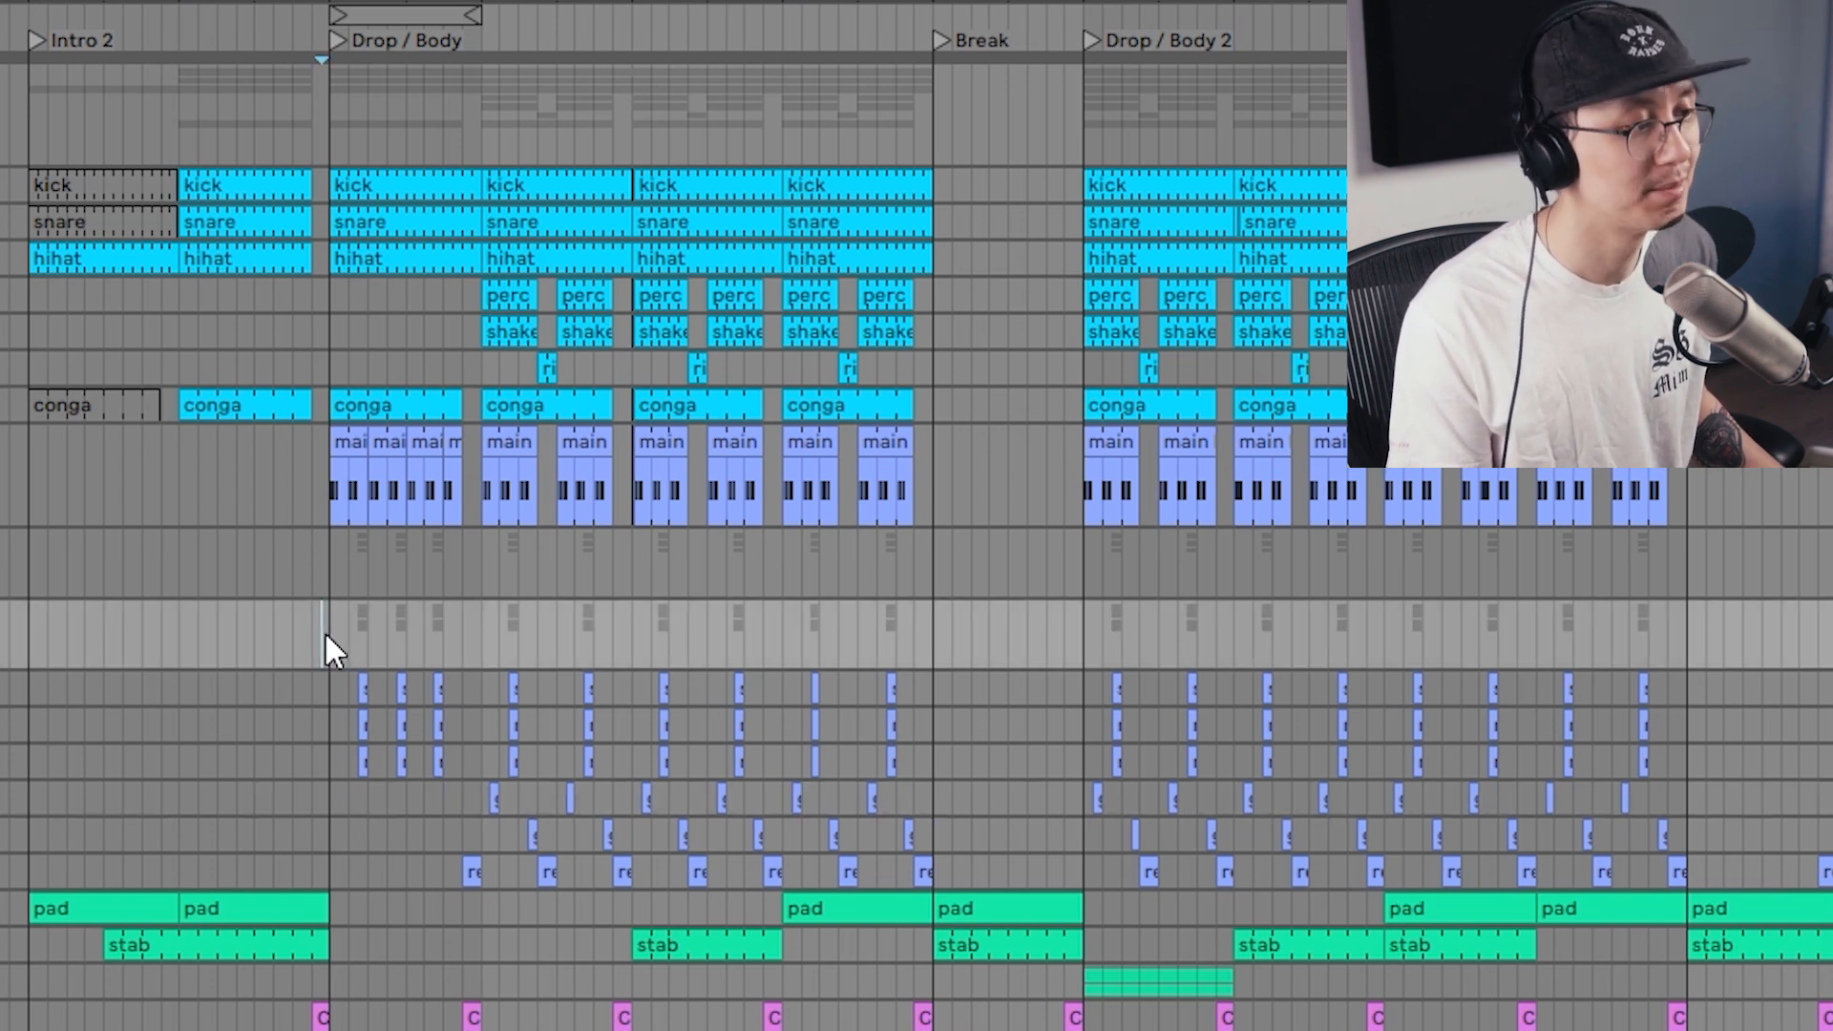